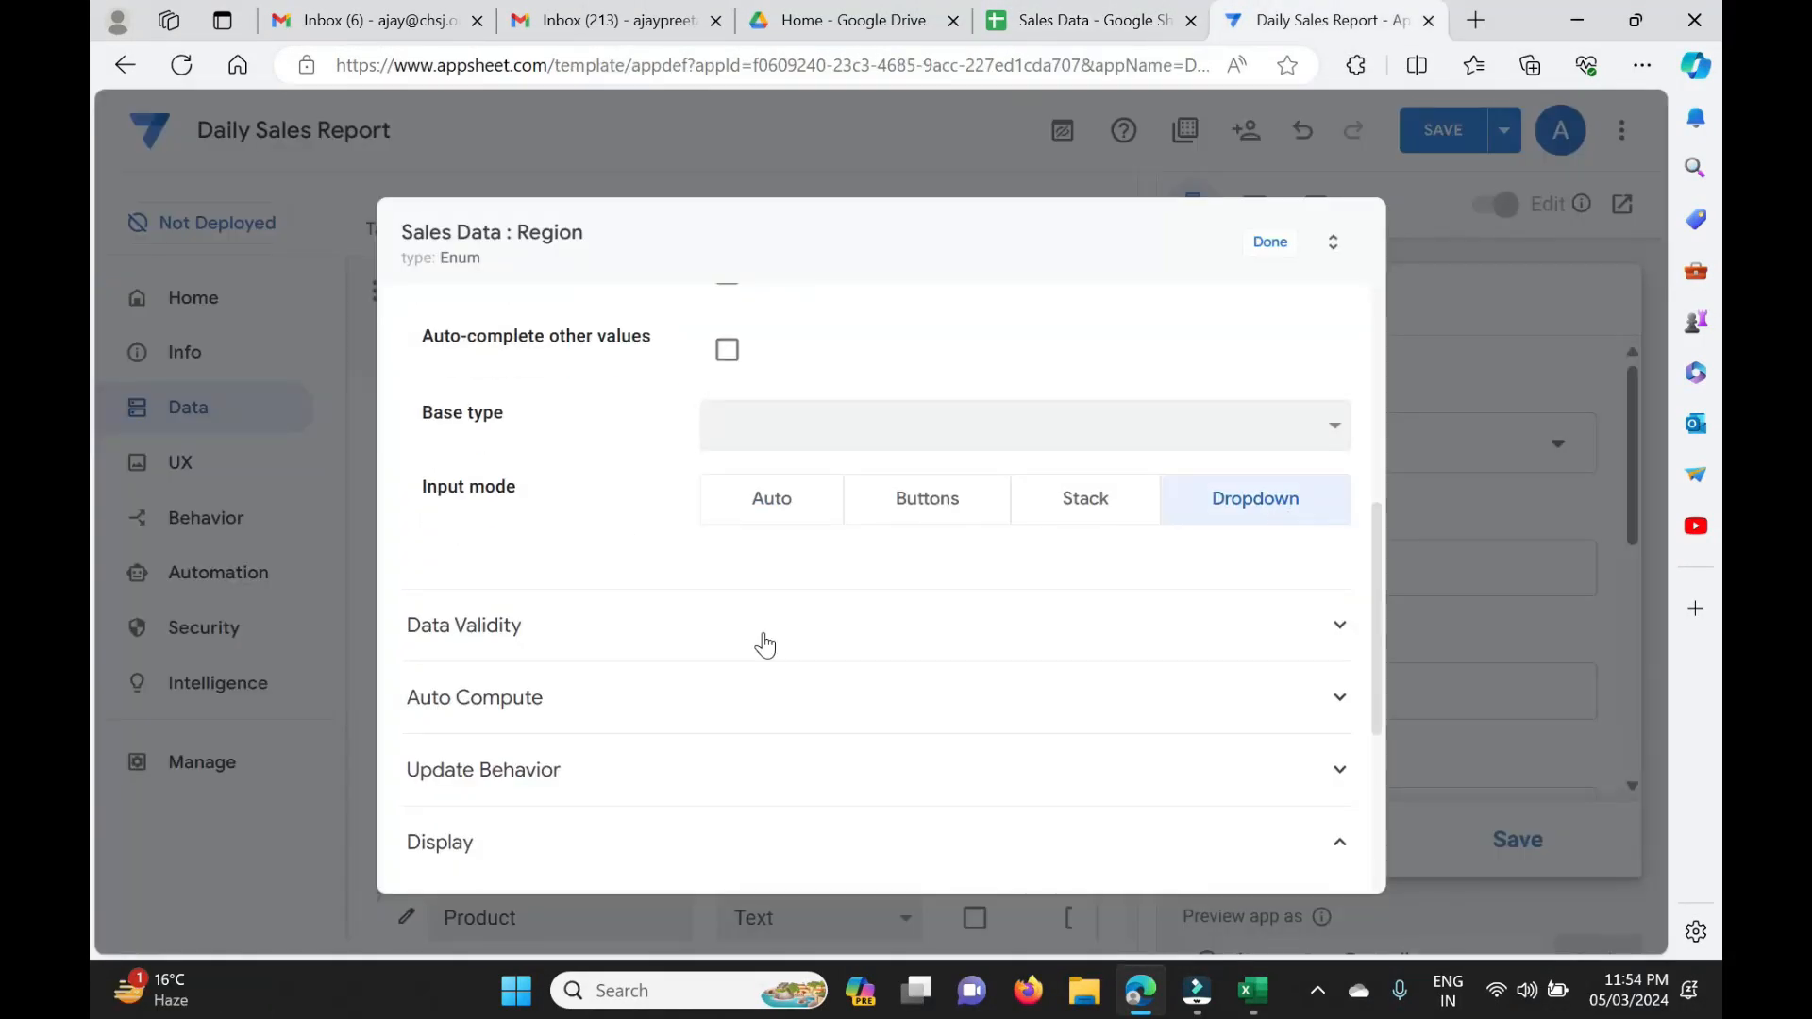
# Step: Add the Emp Data table and give the Region column's Valid If formula Select(Emp Data[Region] the argument True
pyautogui.click(761, 639)
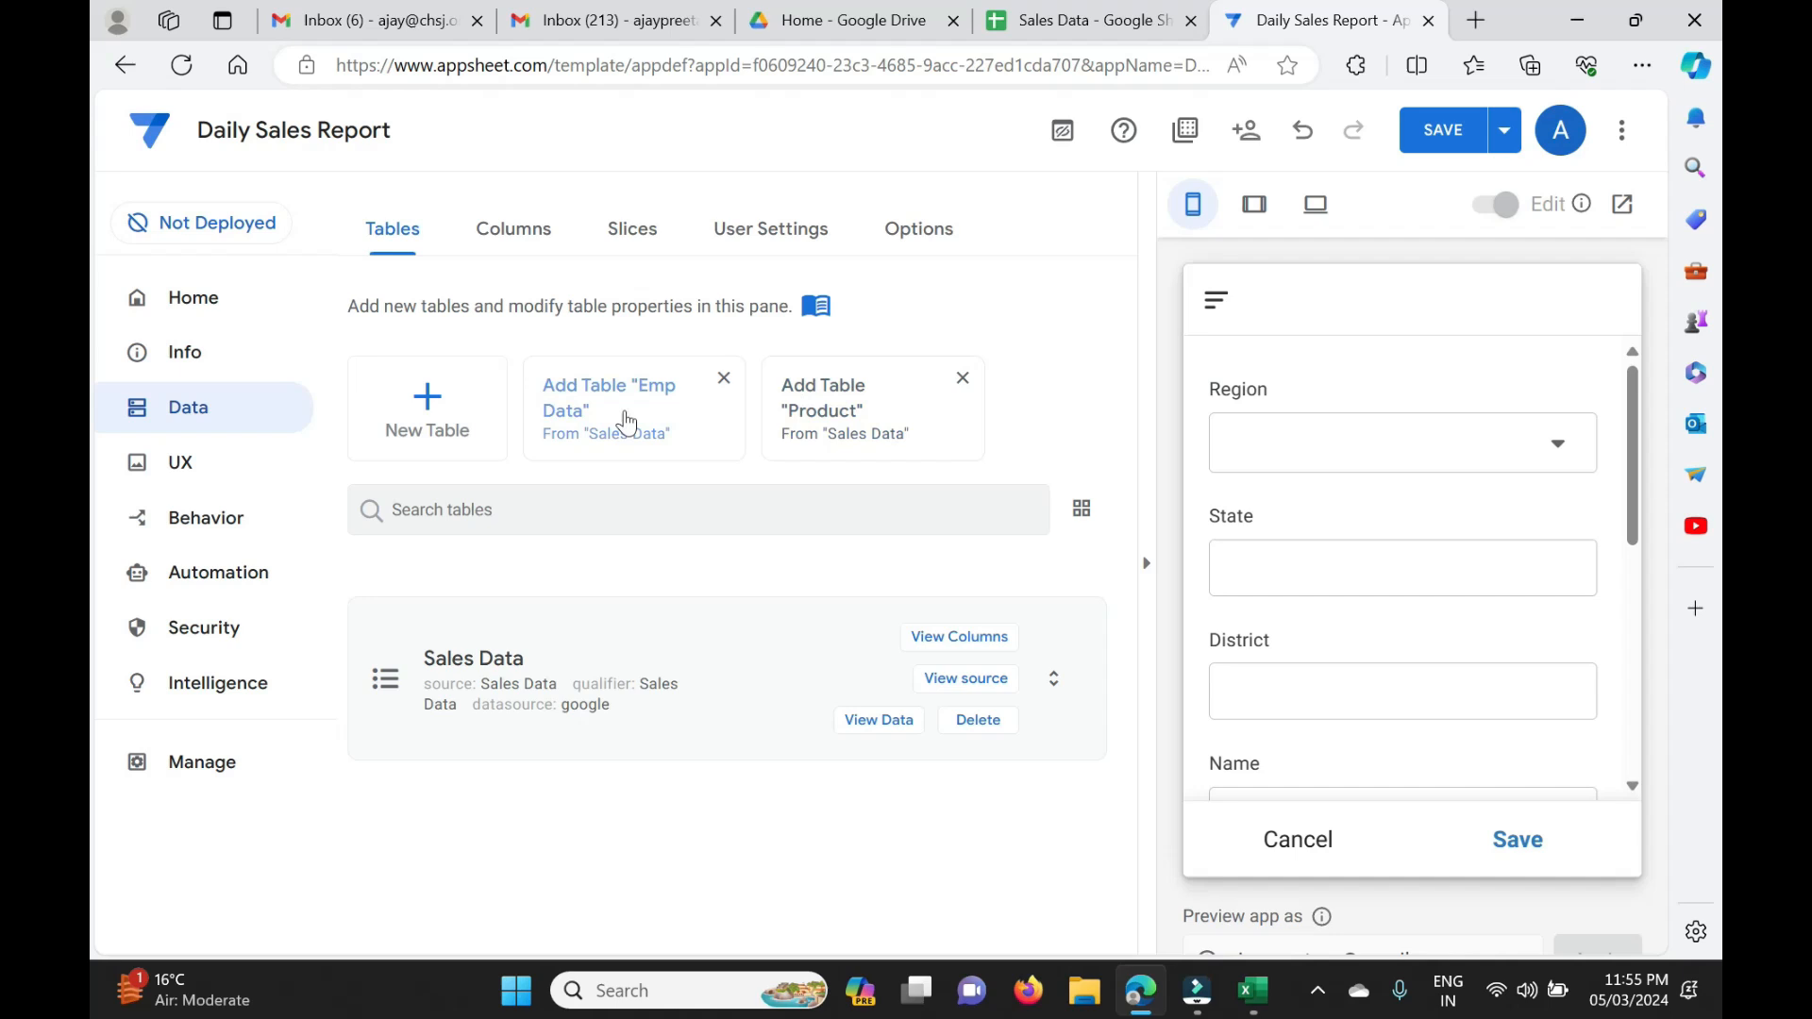
pyautogui.click(628, 420)
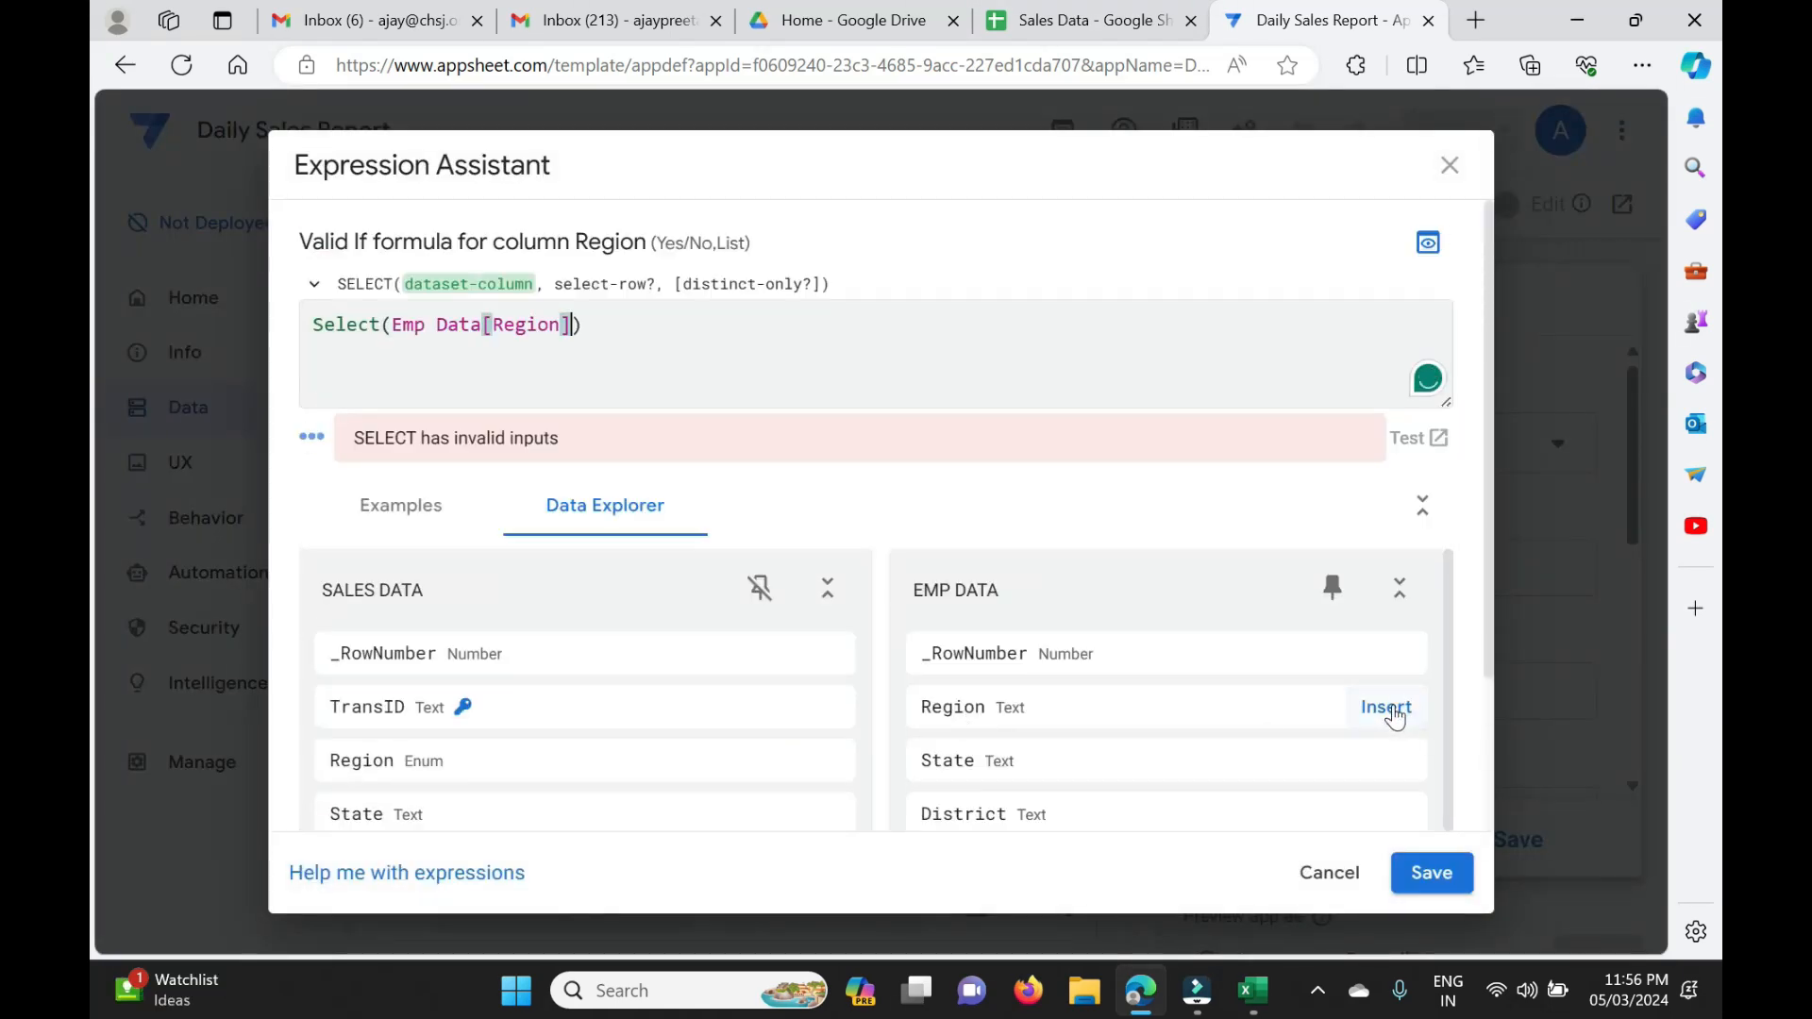
pyautogui.write(',True)')
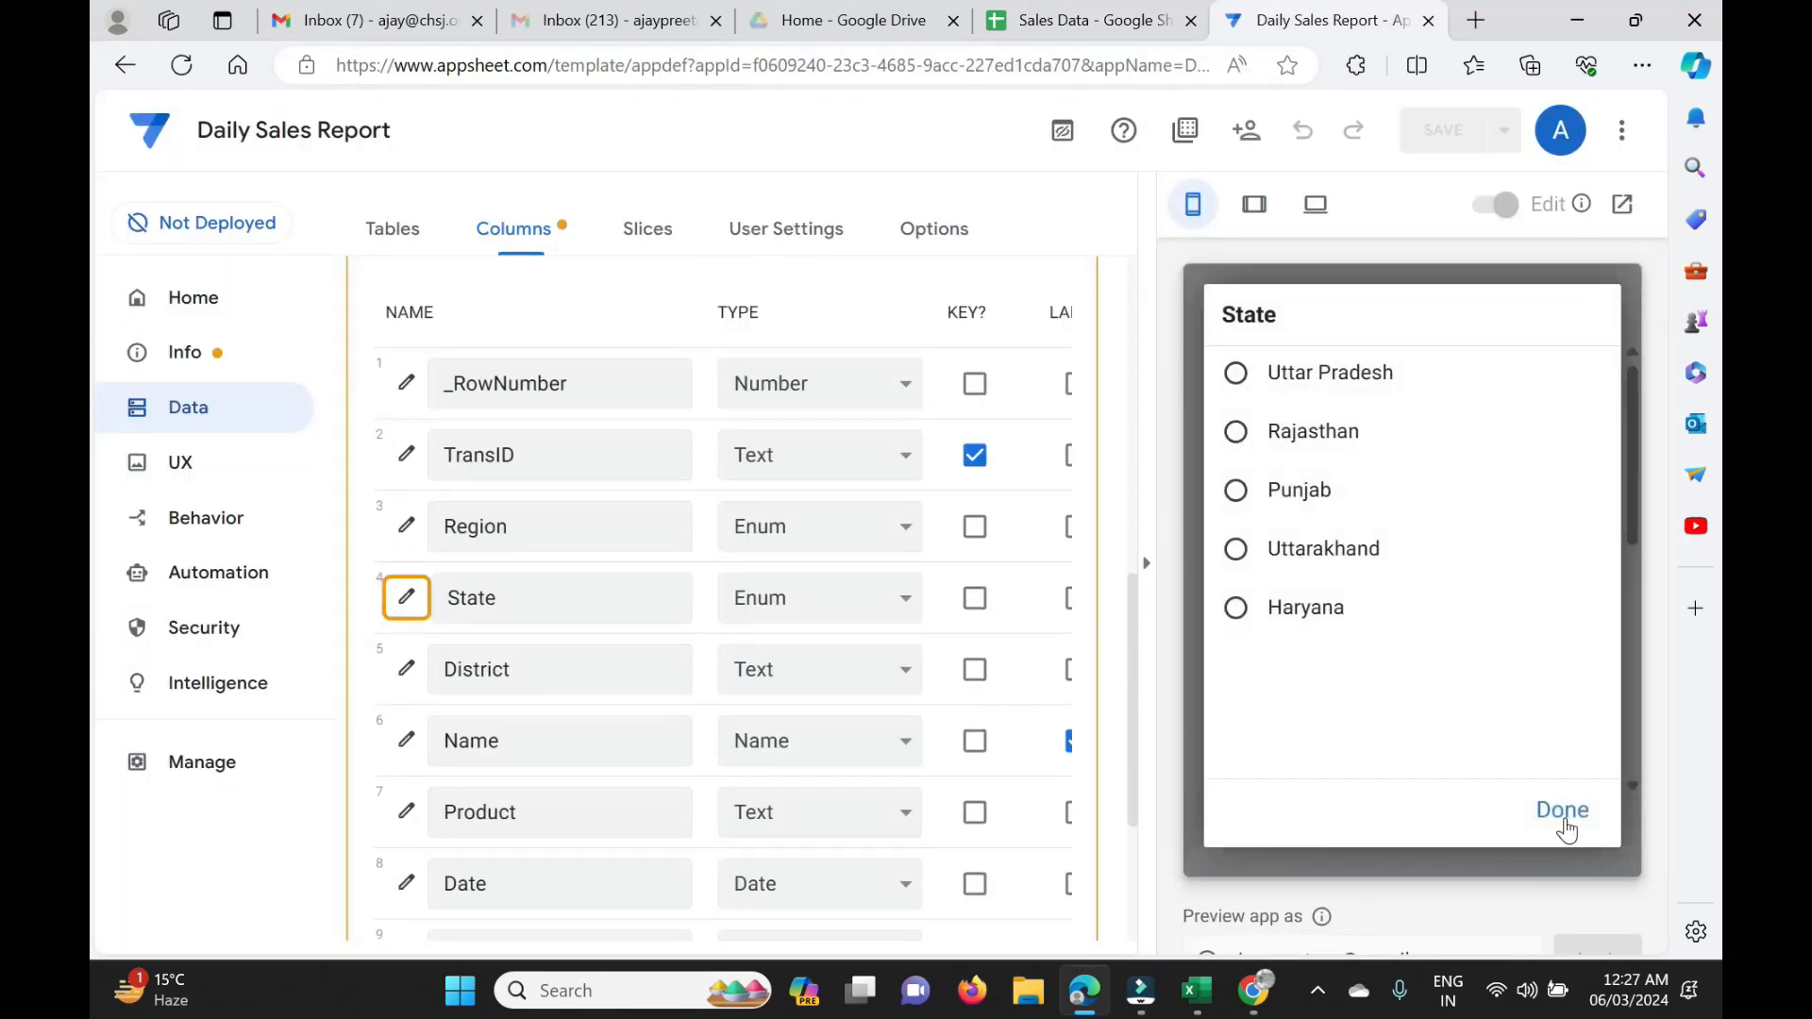
# Step: Confirm the Name column's dropdown settings in Sales Data and close the app sharing settings
pyautogui.click(1557, 809)
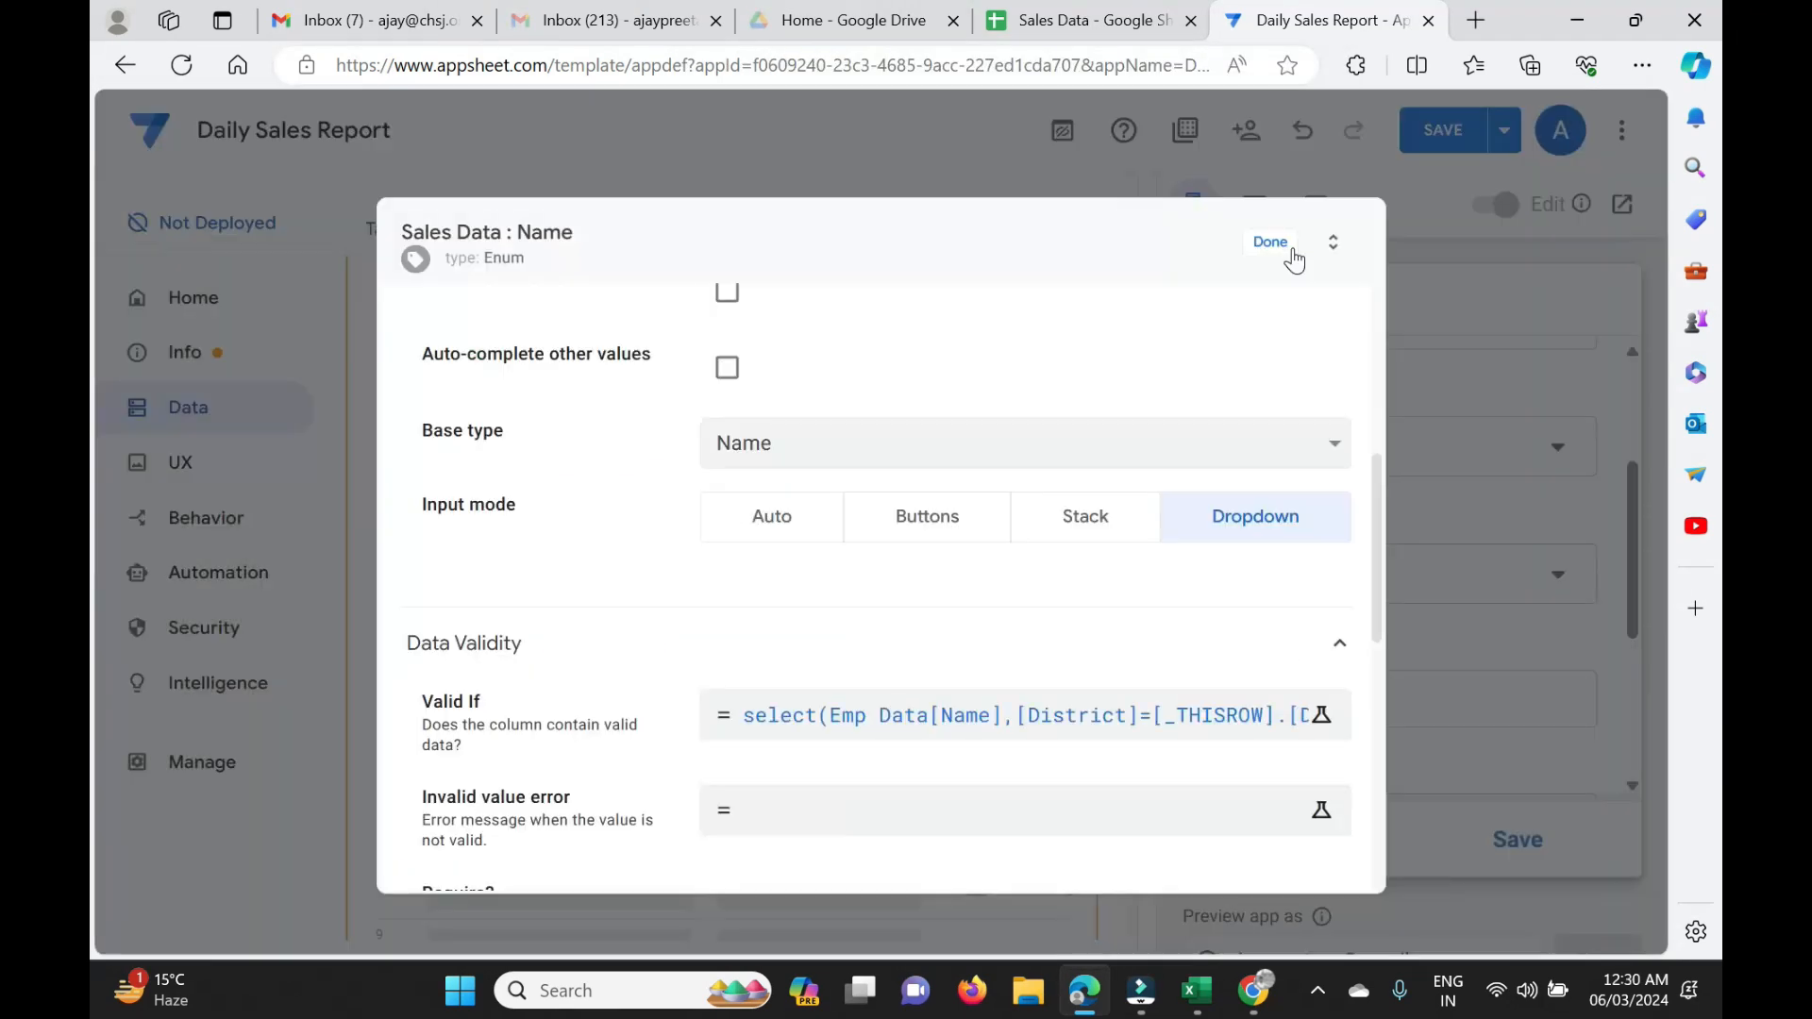
pyautogui.click(1286, 251)
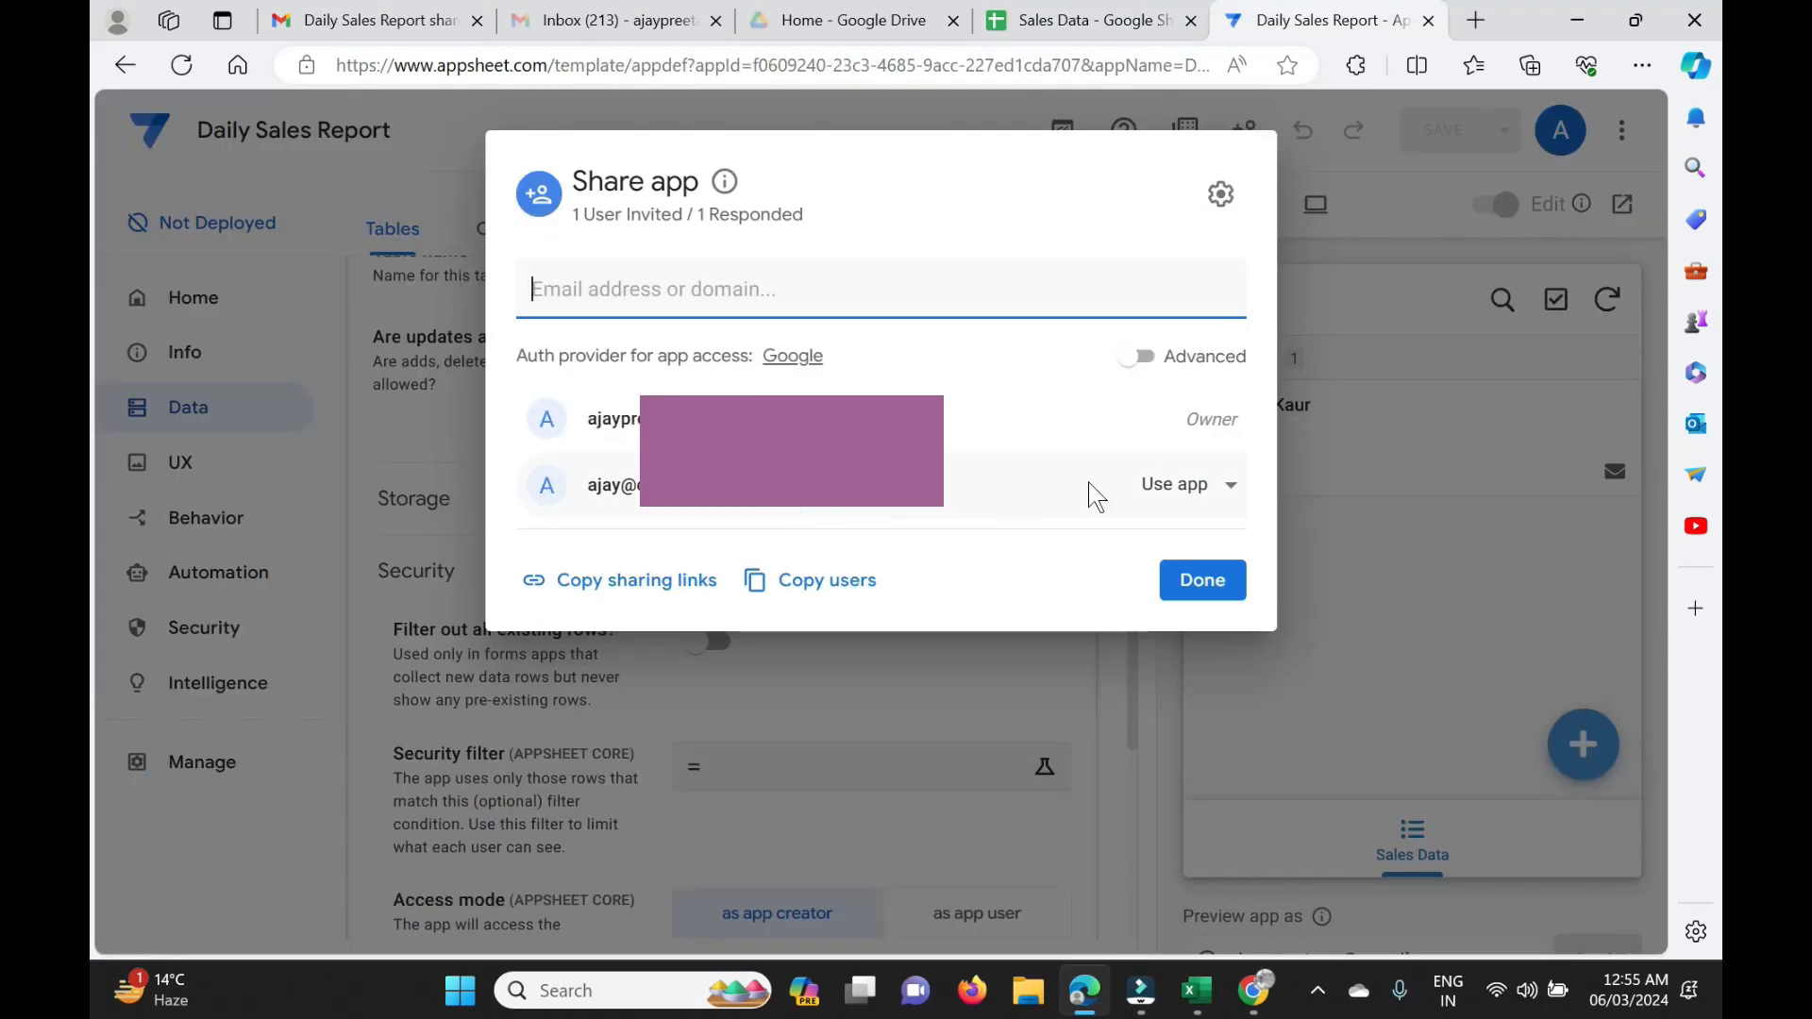
pyautogui.click(1202, 578)
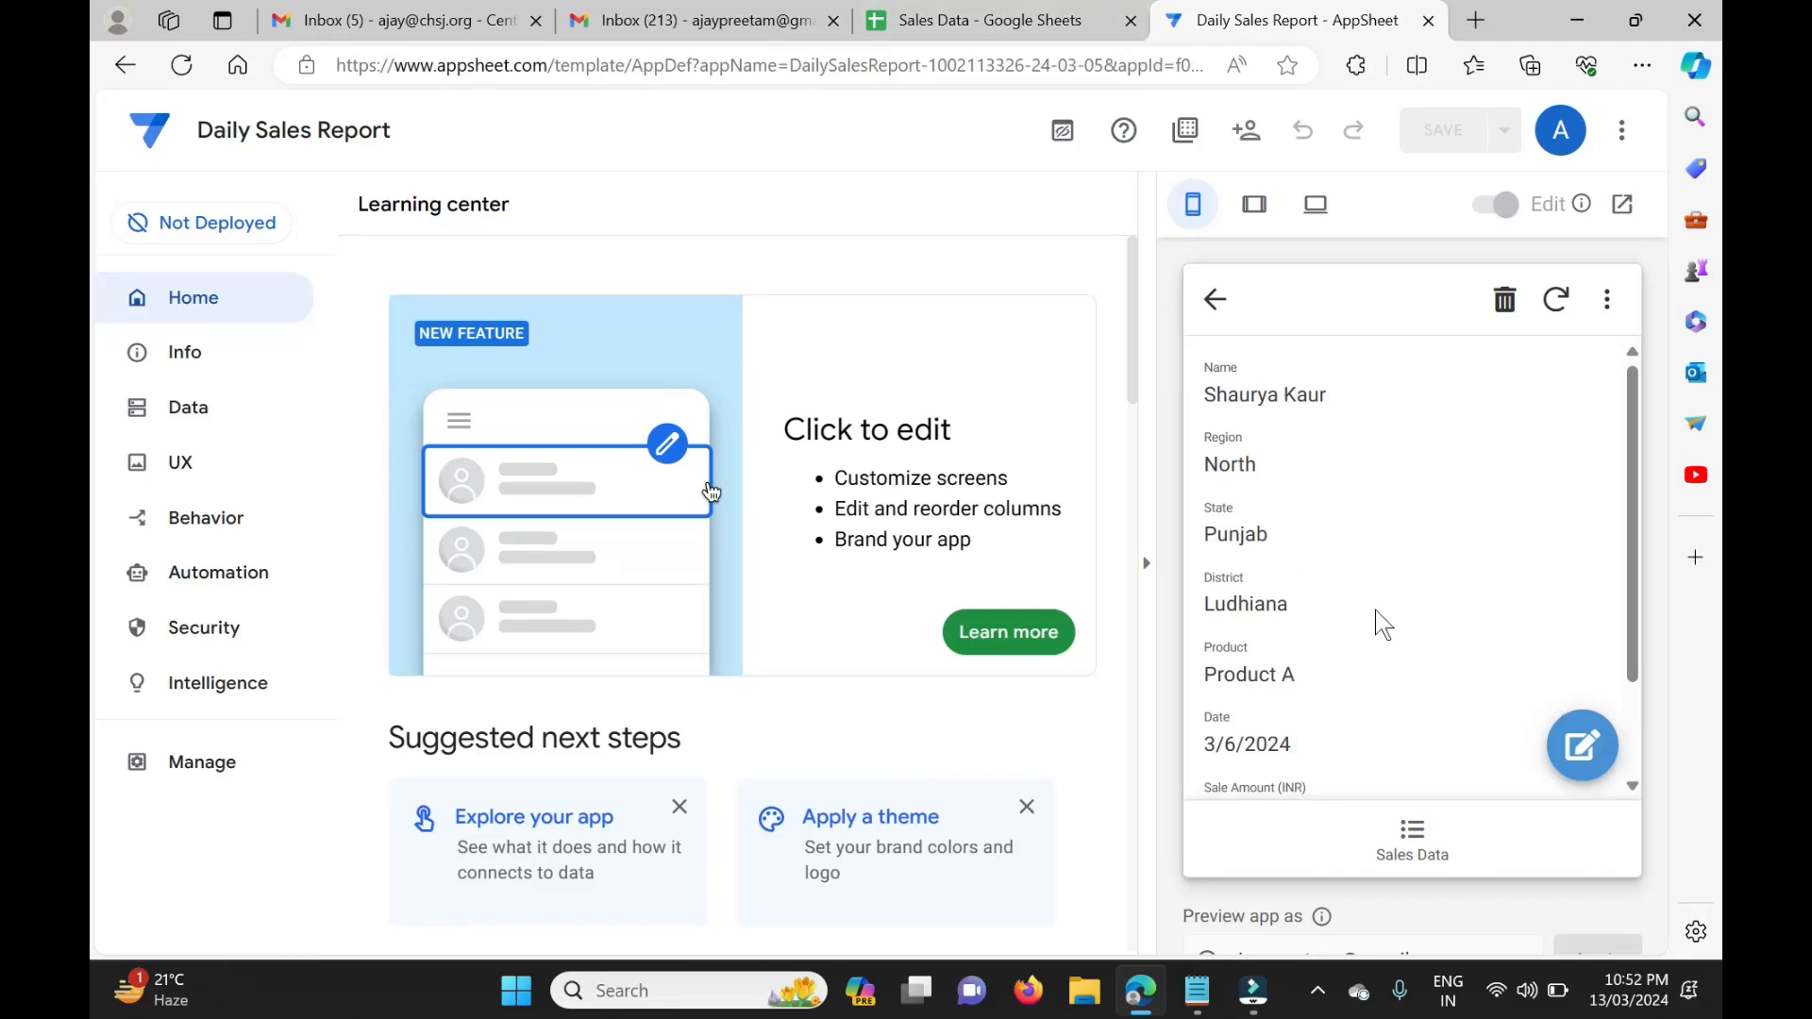
# Step: Start a new sales record in the app preview and set its region to Central
pyautogui.click(1215, 299)
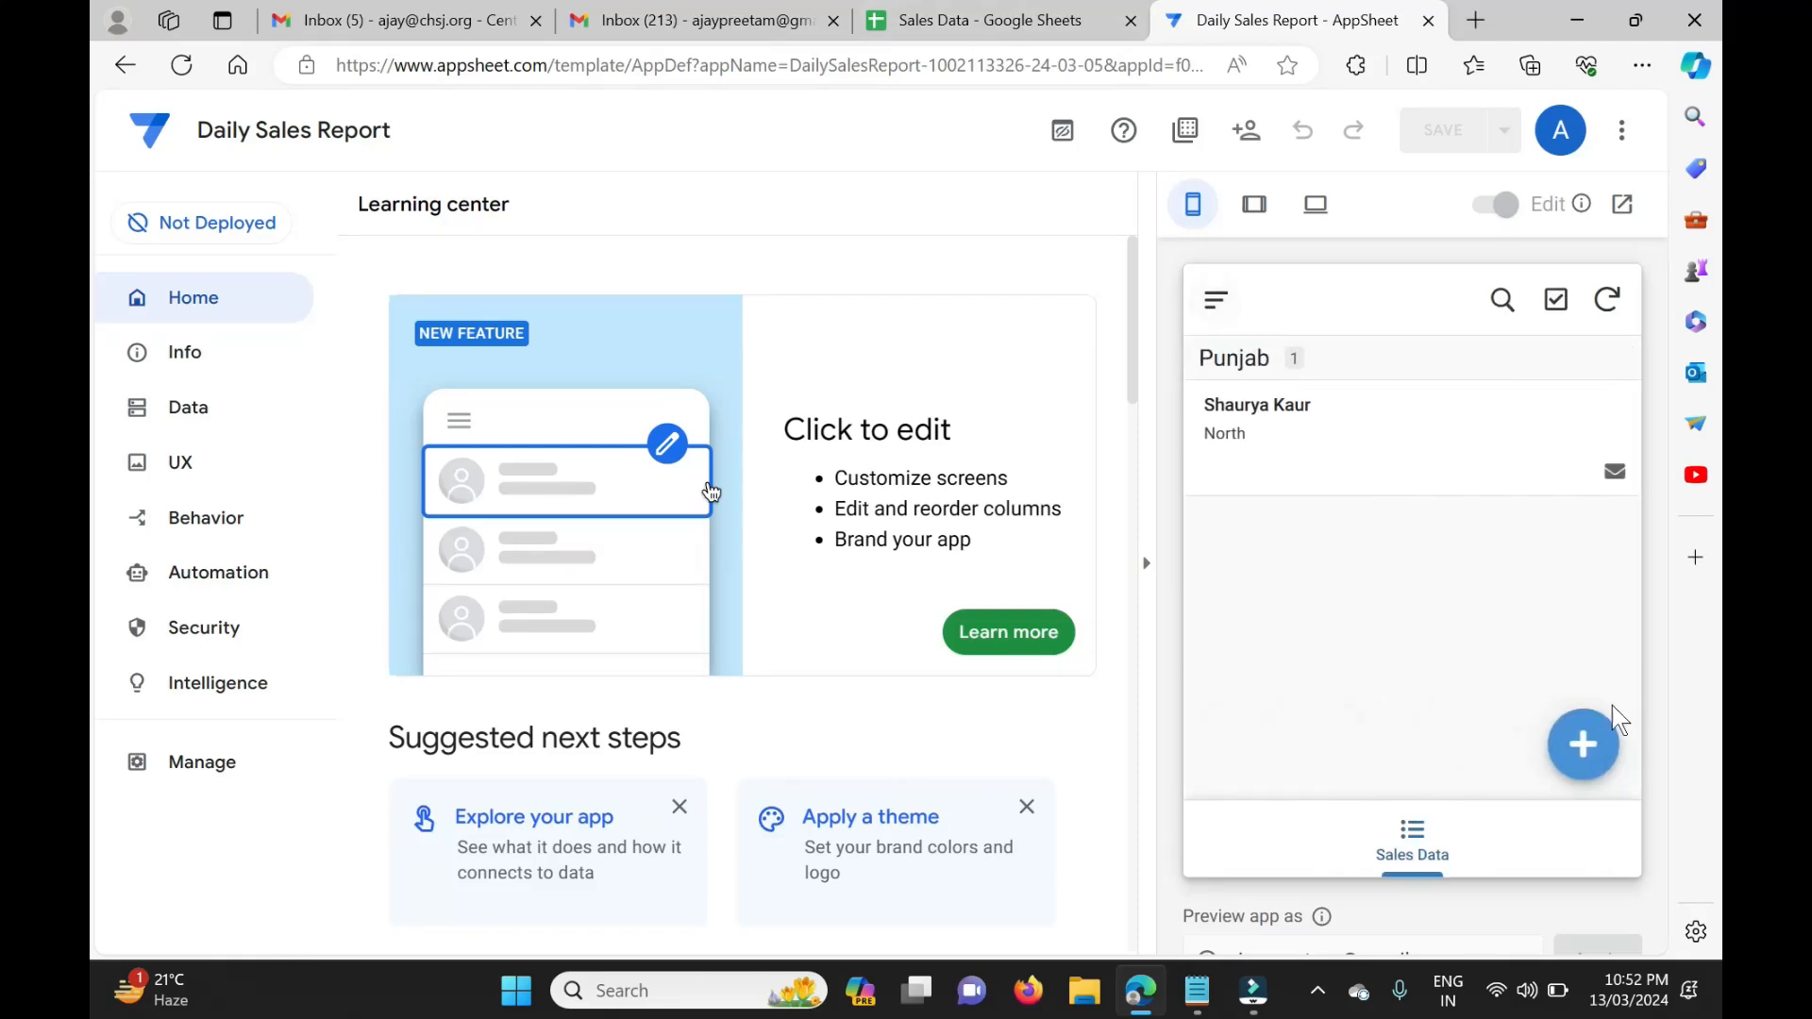
pyautogui.click(1579, 761)
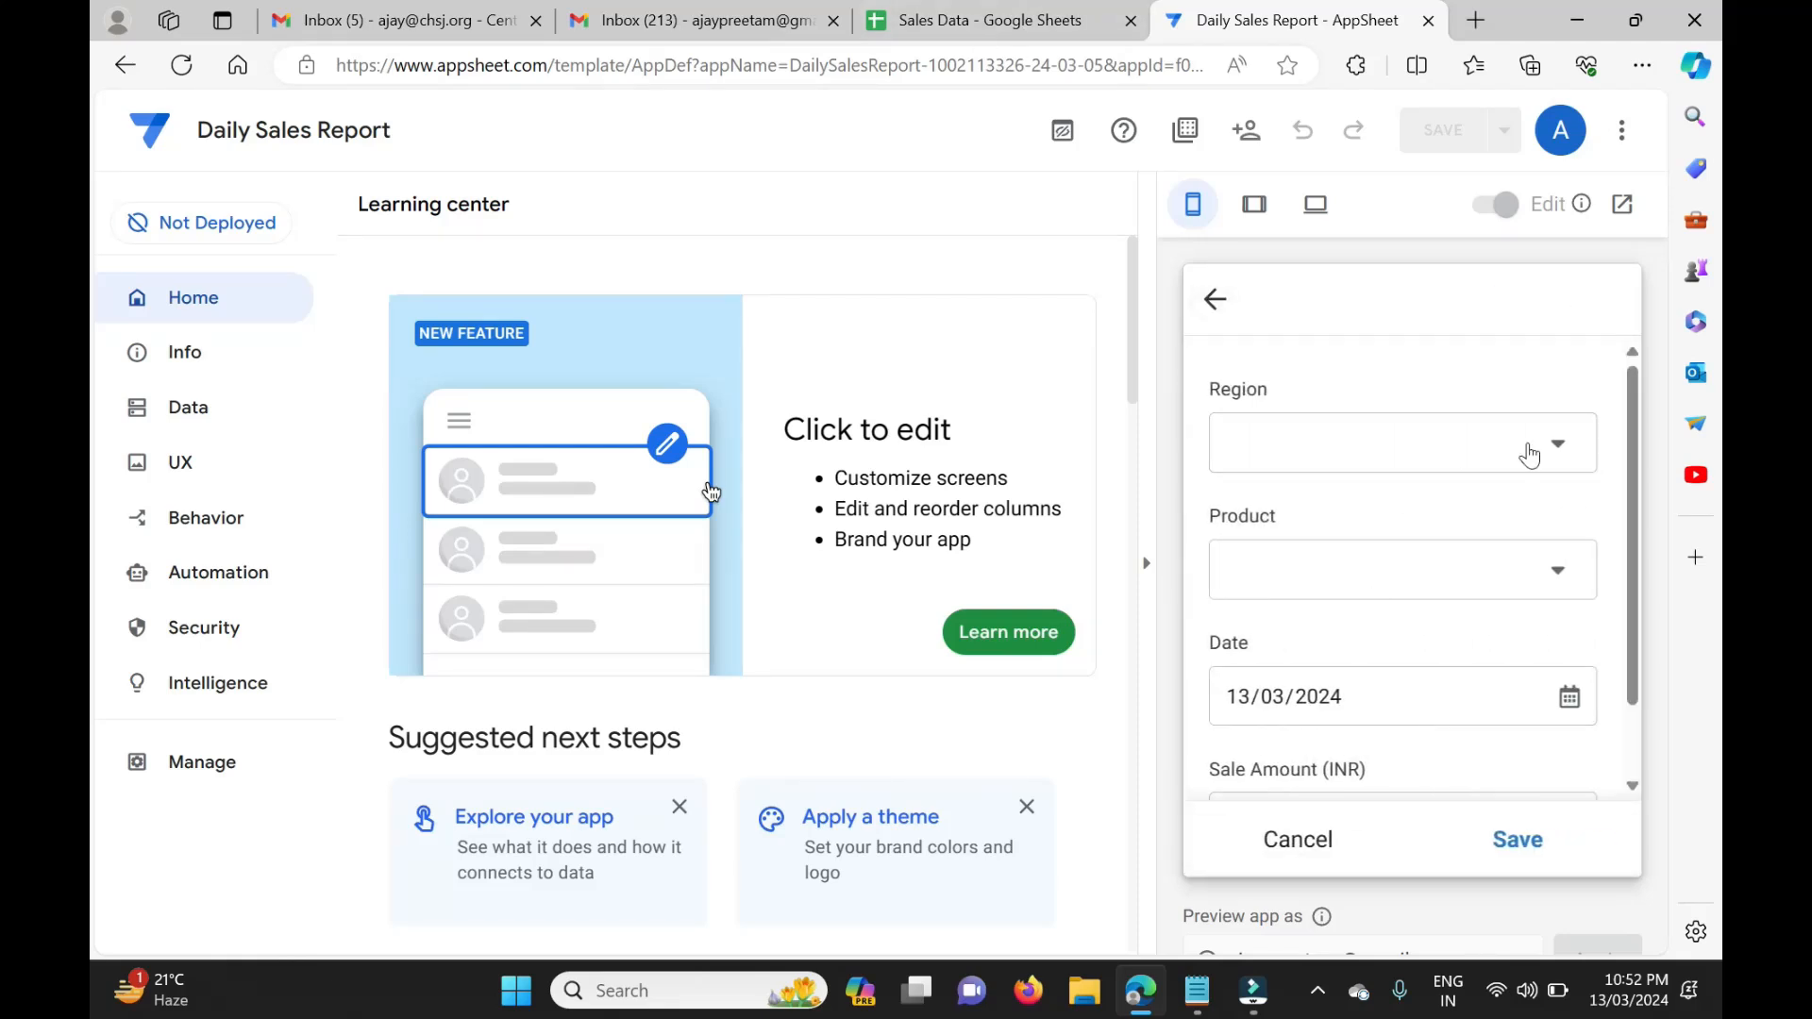
pyautogui.click(1546, 459)
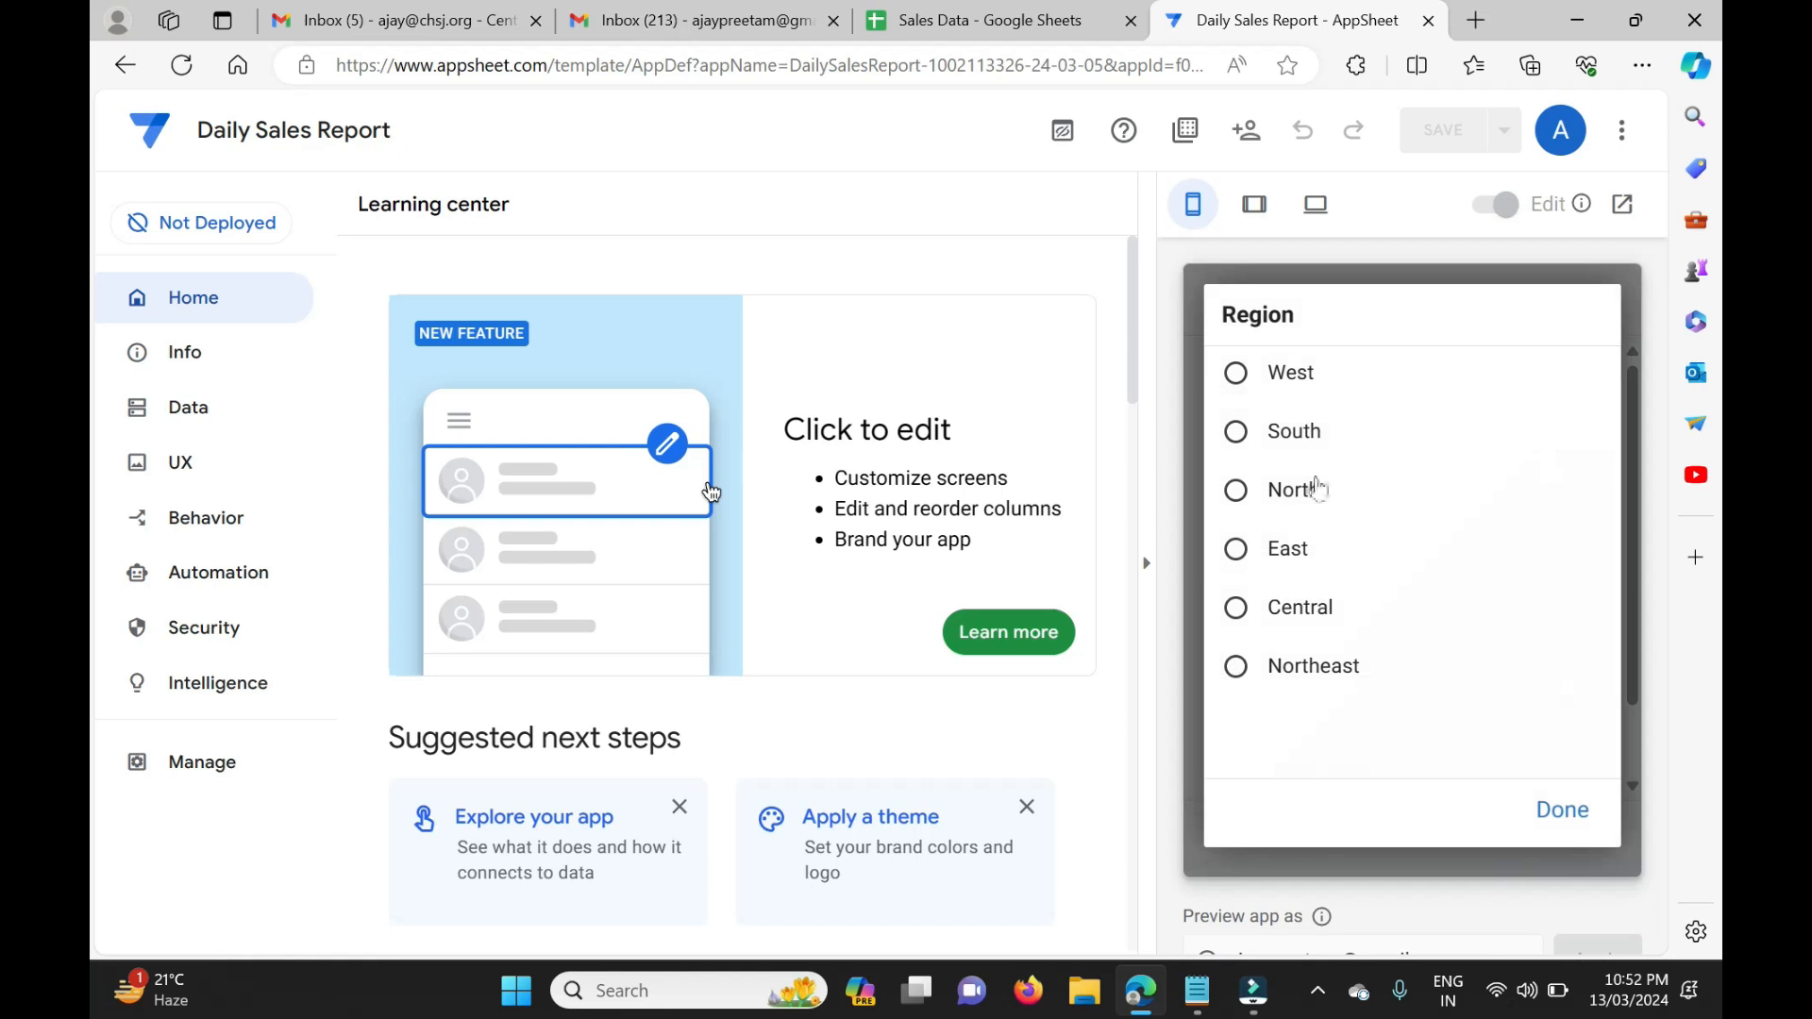
pyautogui.click(1270, 432)
pyautogui.click(1588, 464)
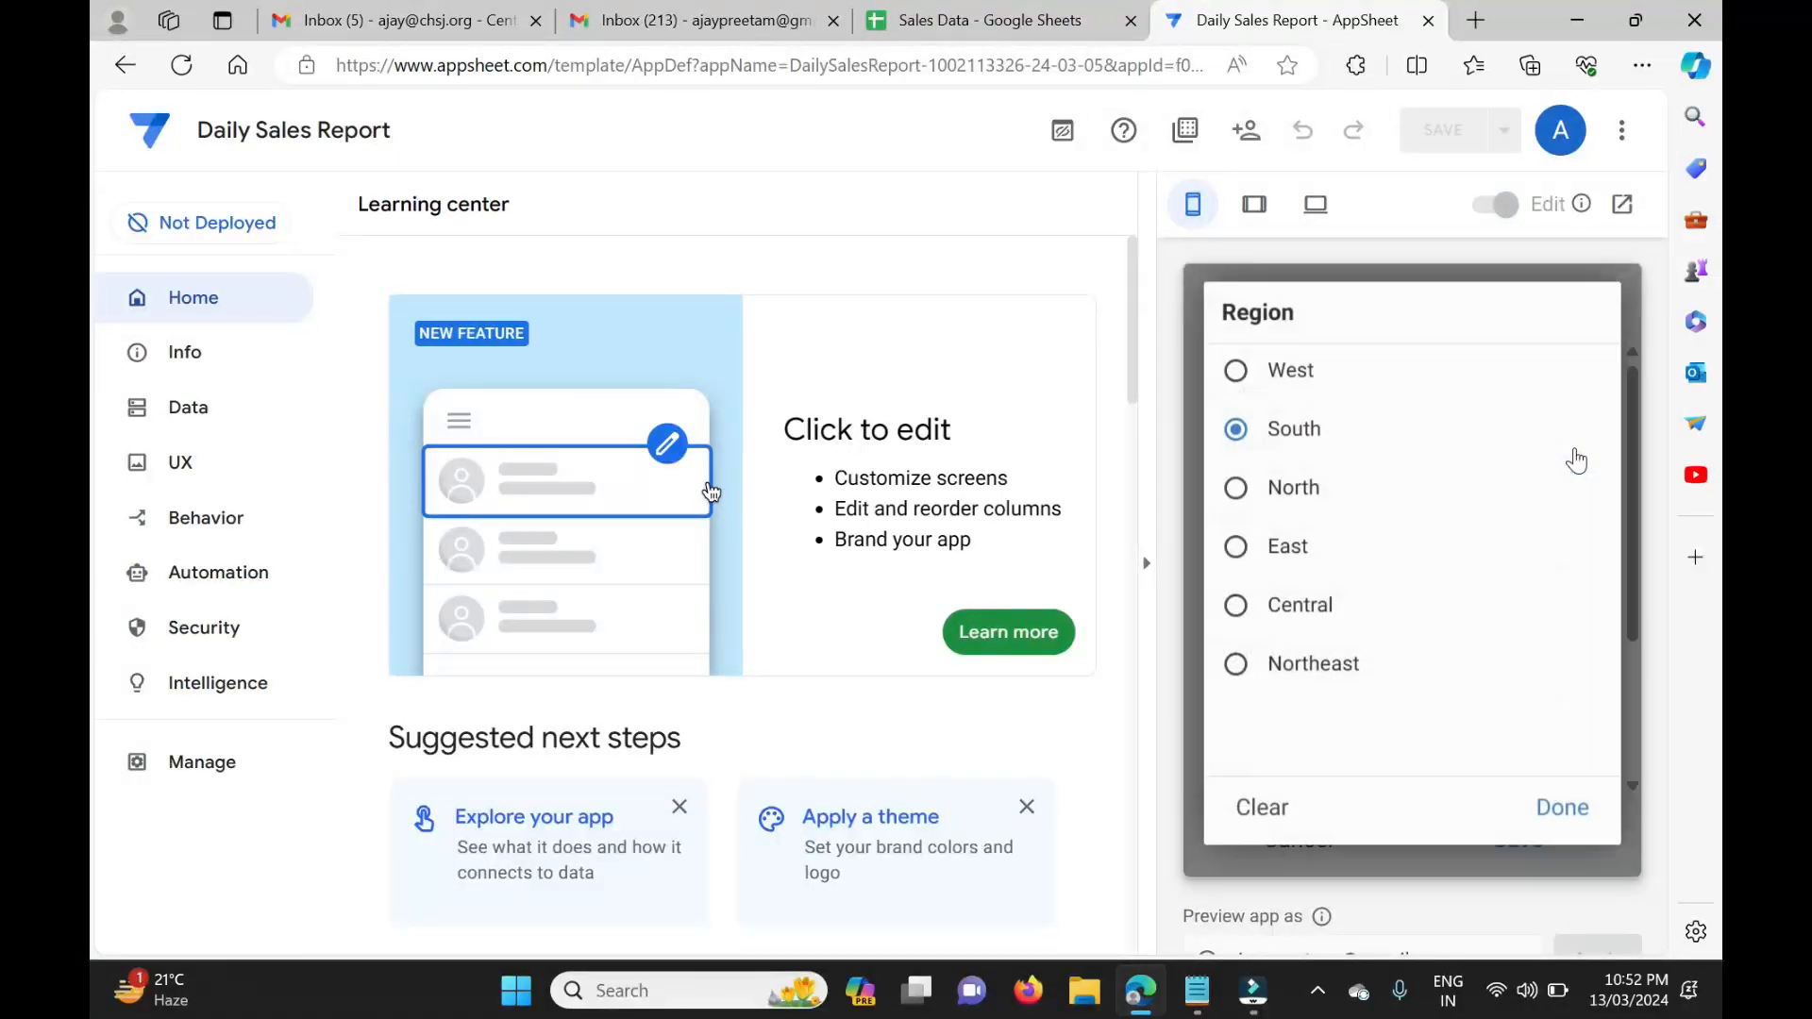
pyautogui.click(1302, 626)
# Step: Set the new record's state to Maharashtra and its district to Pune
pyautogui.click(1537, 575)
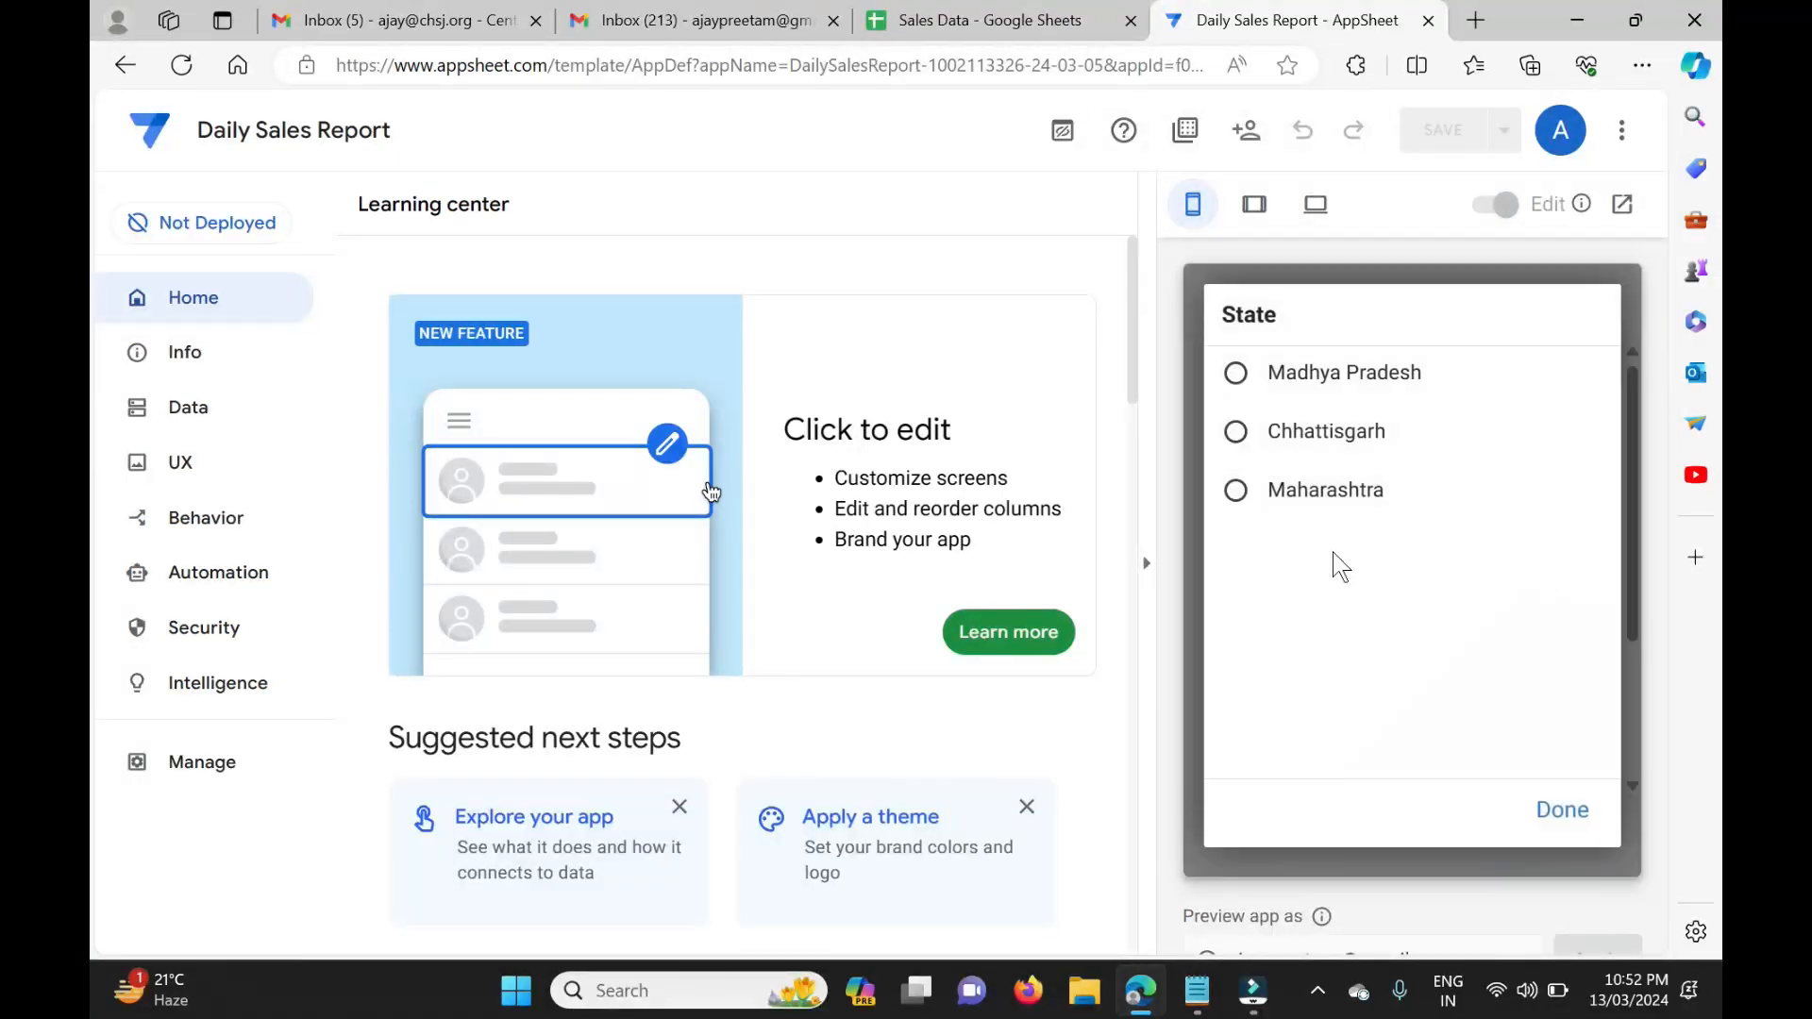
pyautogui.click(1249, 489)
pyautogui.click(1430, 707)
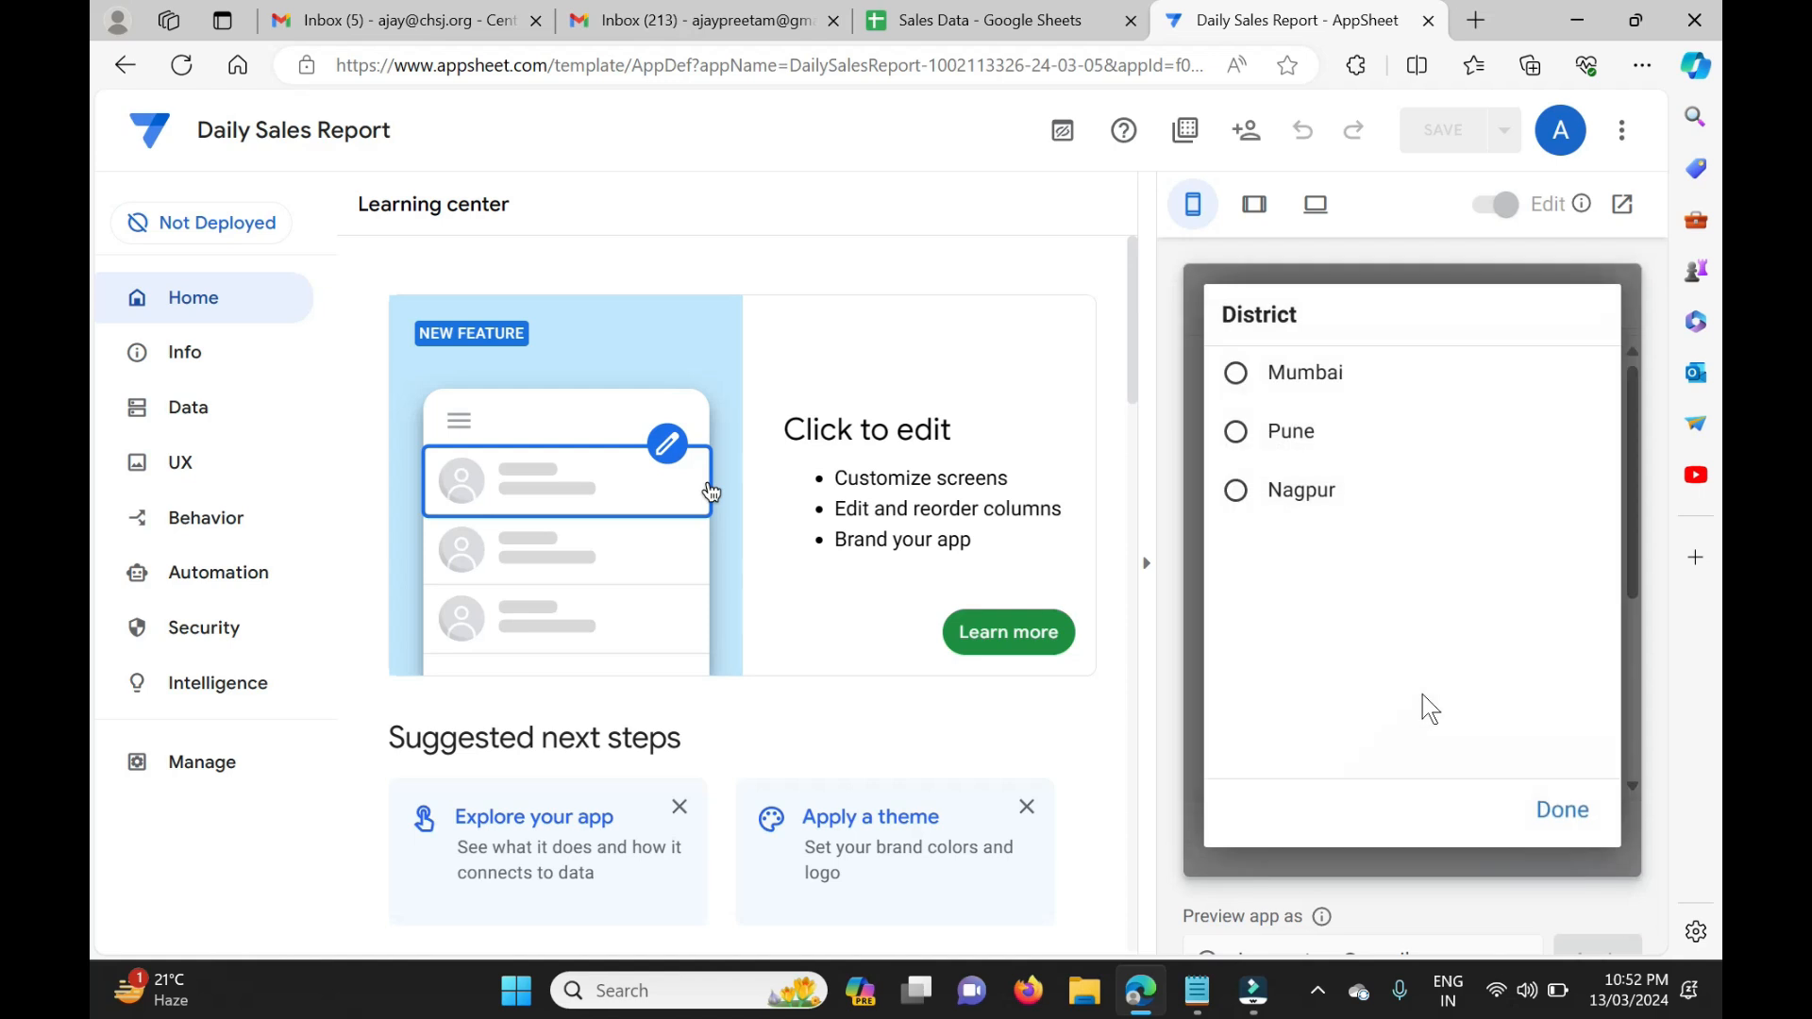
pyautogui.click(1242, 425)
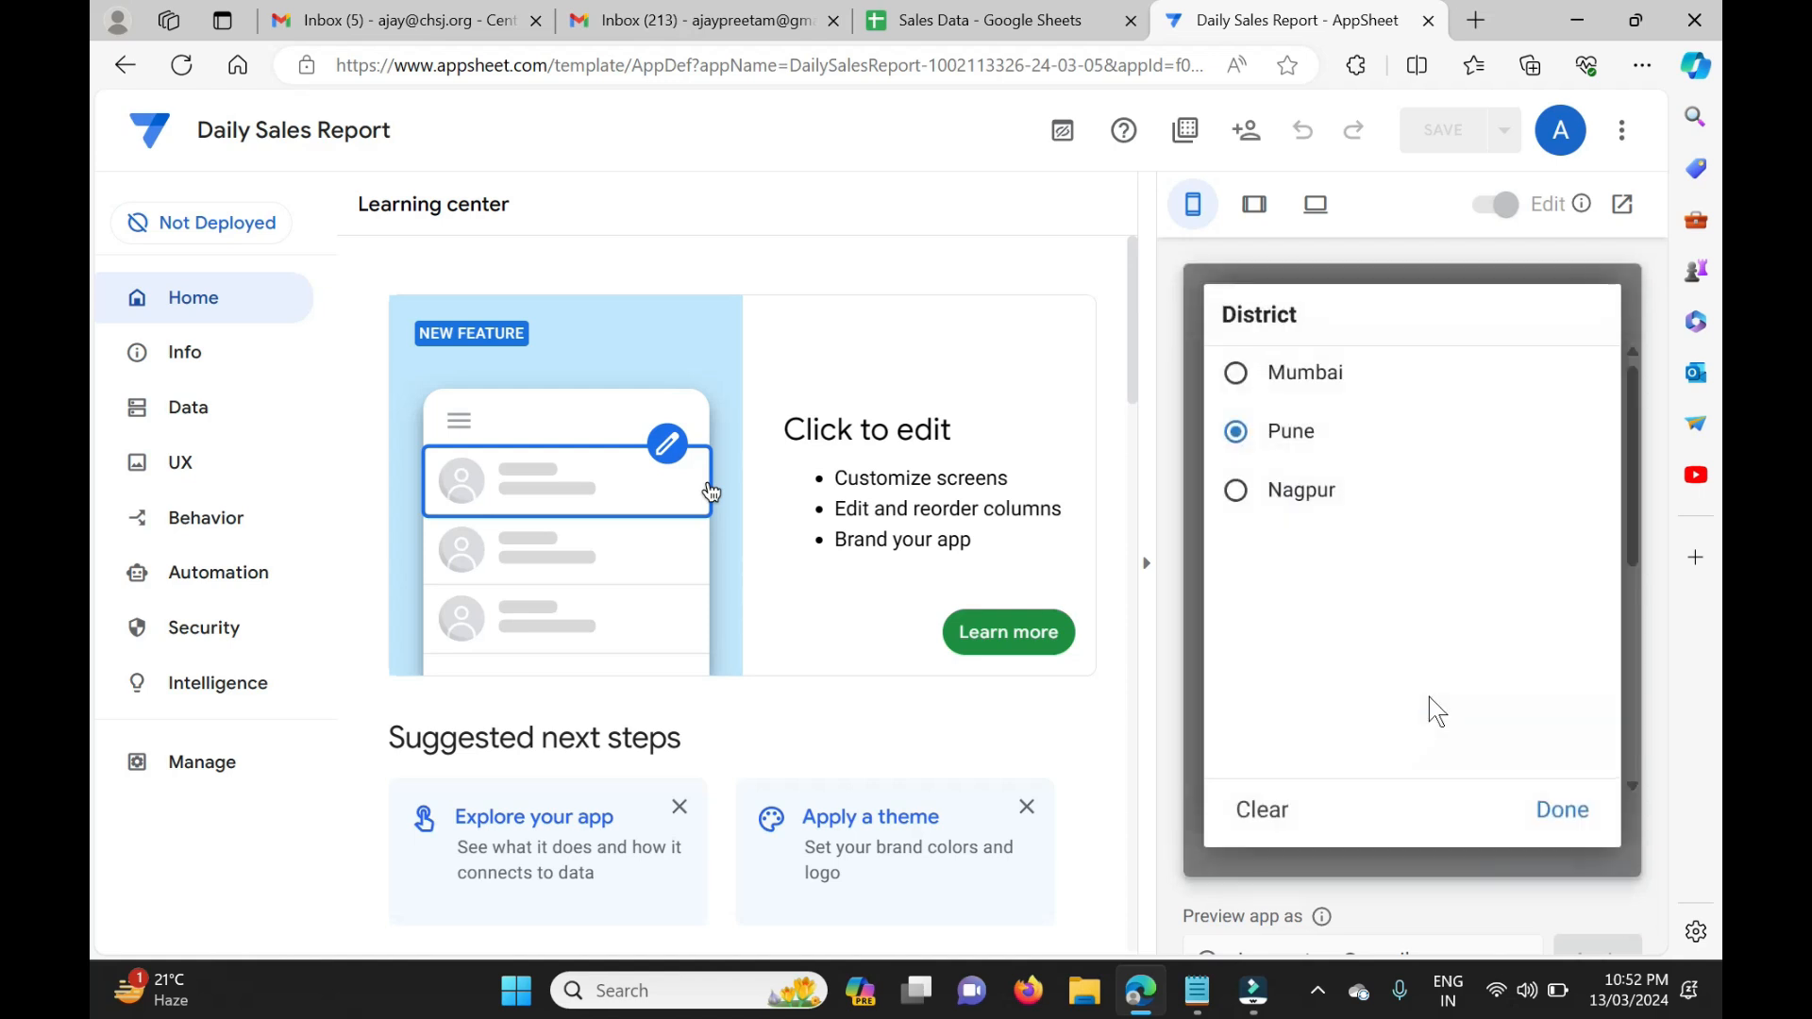
pyautogui.click(1562, 808)
# Step: Choose the salesperson's name and Product C for the new sales record
pyautogui.scroll(-4, 1395, 766)
pyautogui.click(1363, 436)
pyautogui.click(1287, 384)
pyautogui.click(1375, 566)
pyautogui.click(1237, 548)
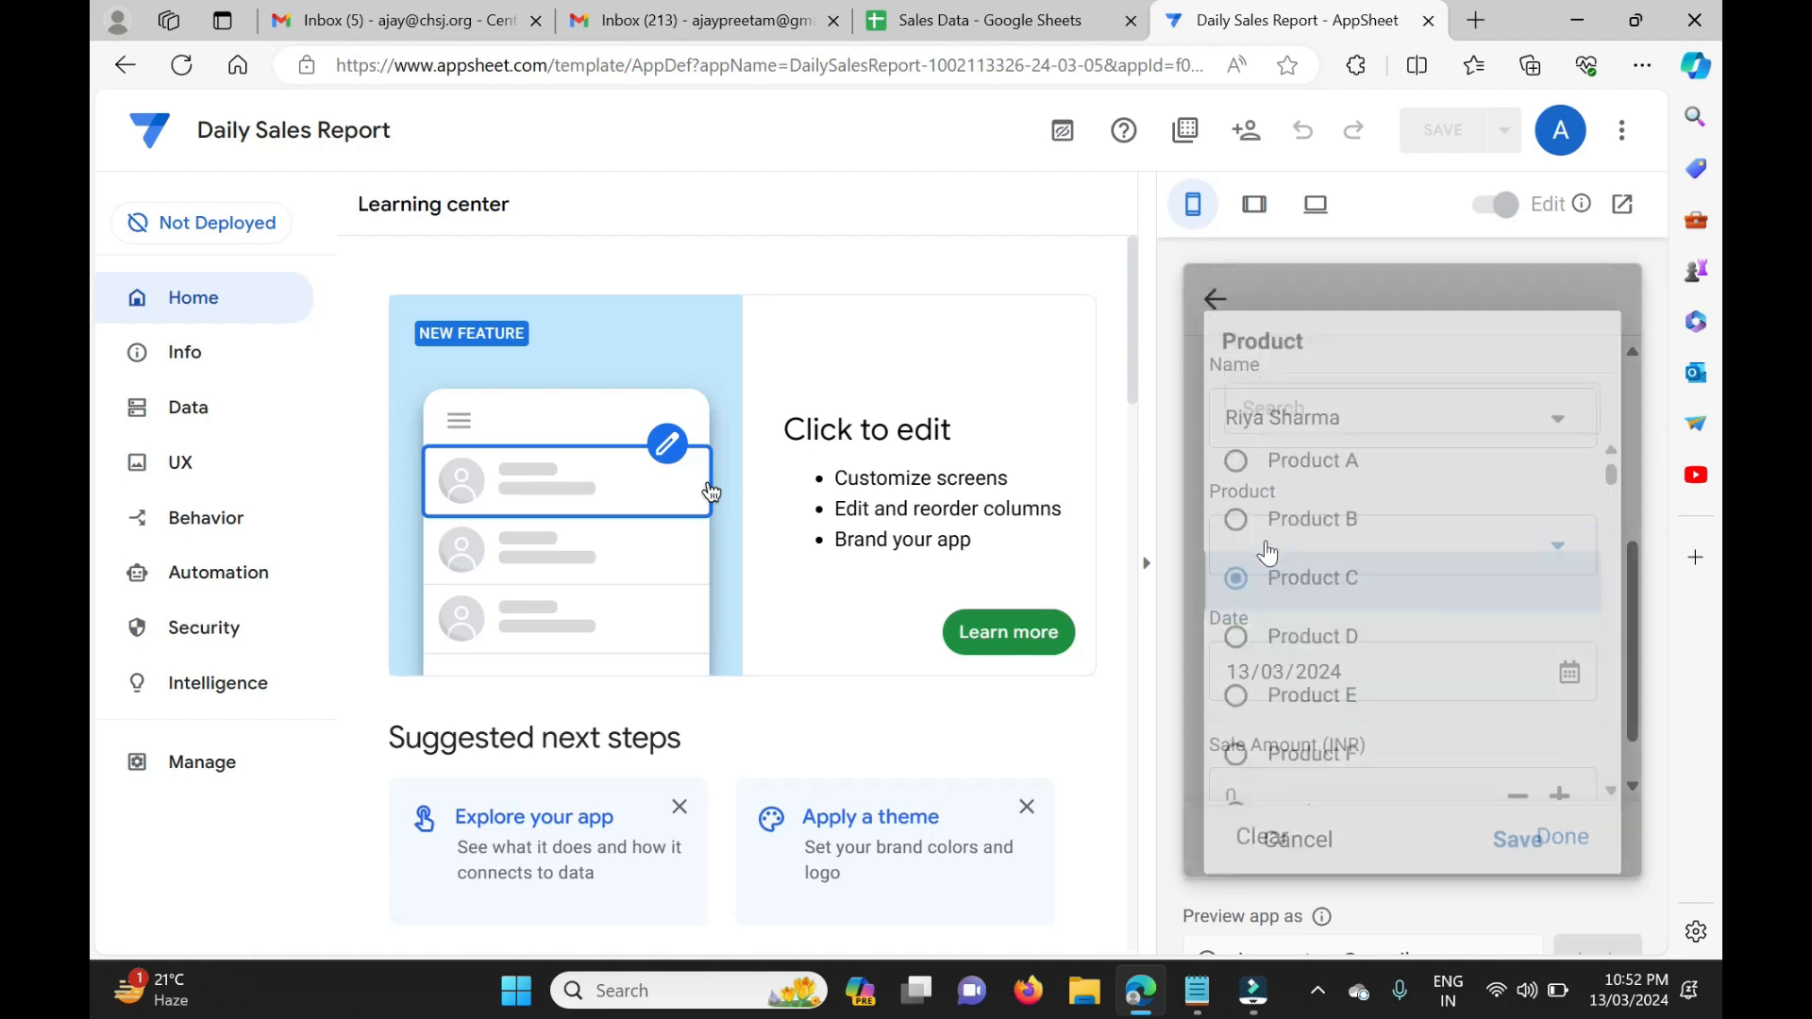
# Step: Enter a sale amount of 50000 INR and save the sales record
pyautogui.scroll(-2, 1435, 748)
pyautogui.click(1359, 733)
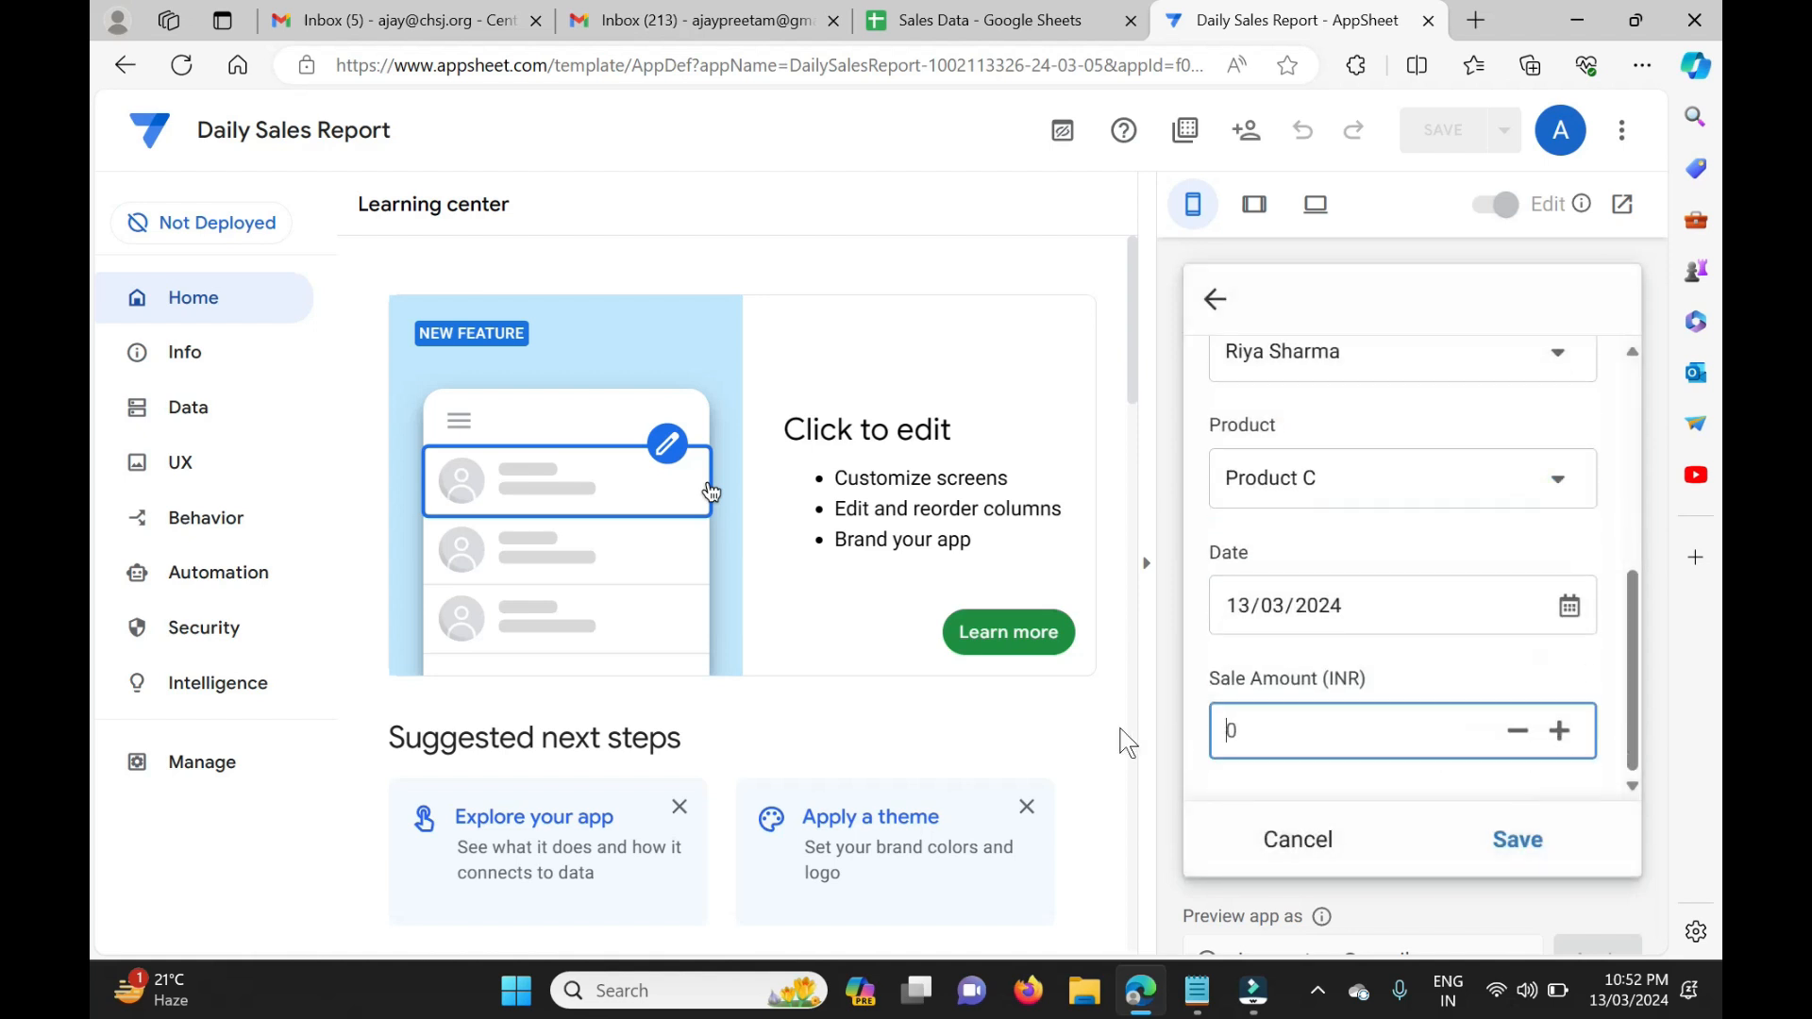
pyautogui.write('50000')
pyautogui.click(1506, 845)
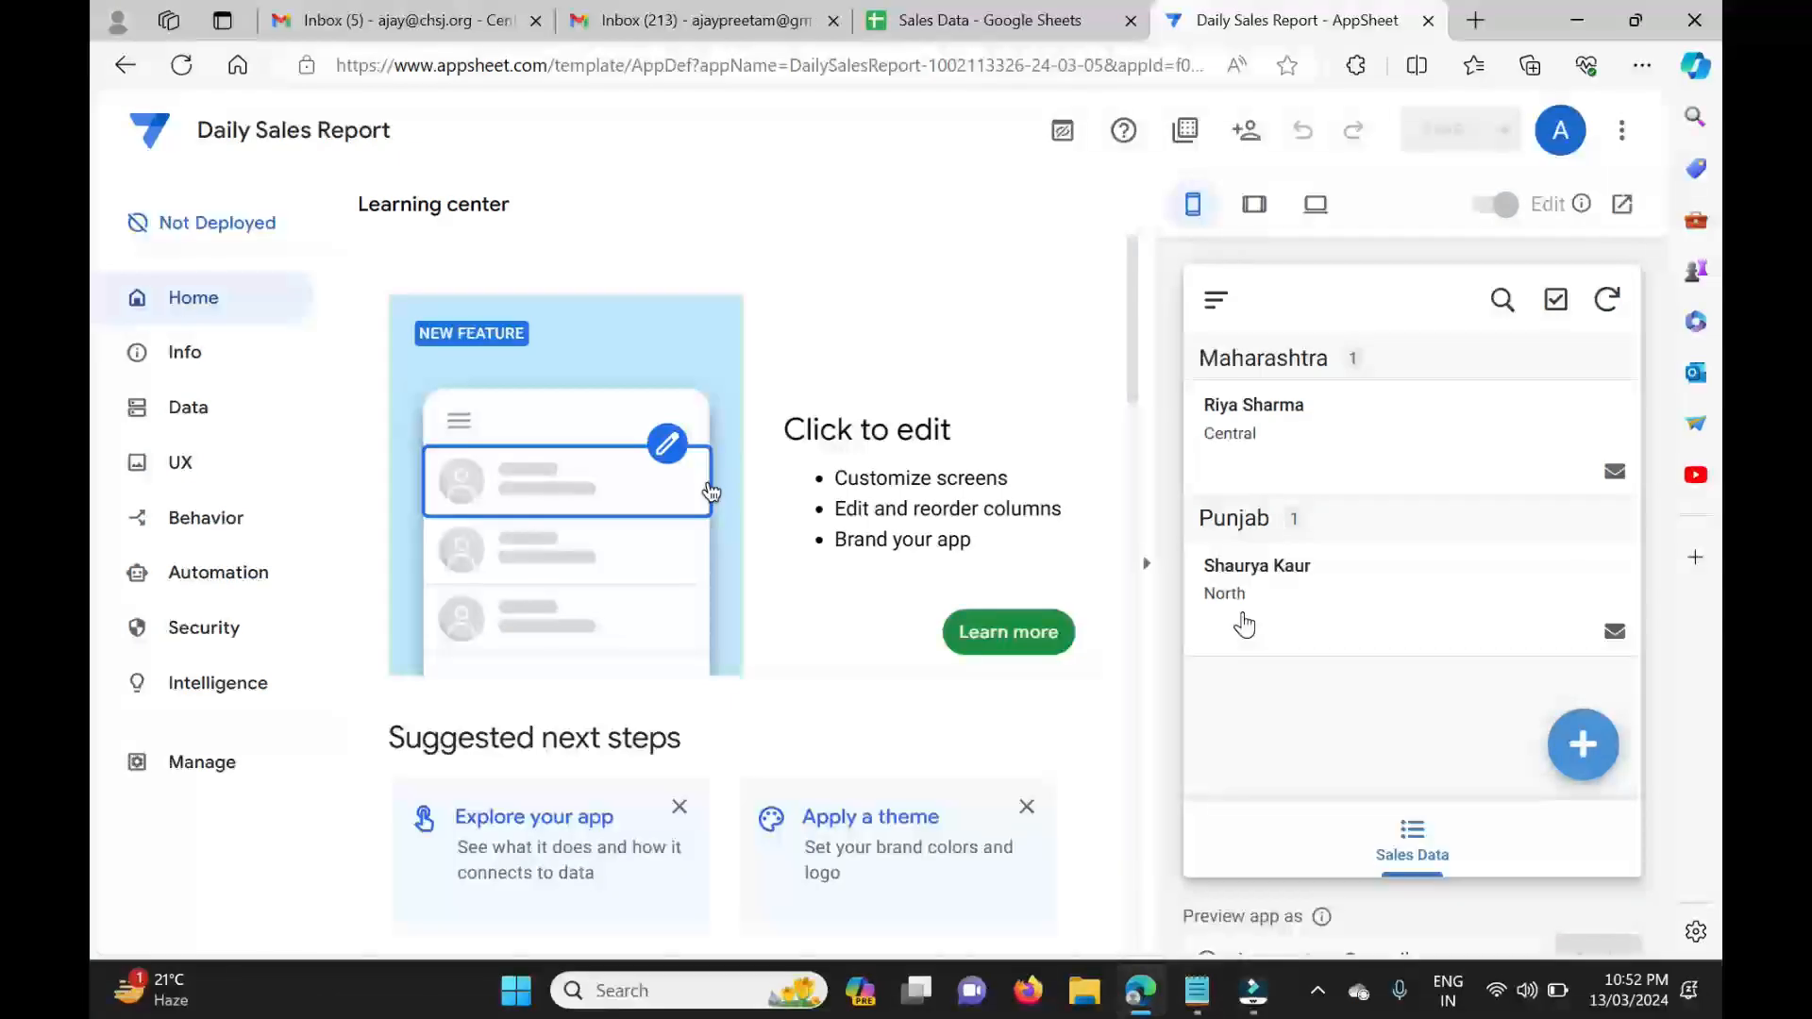
# Step: Switch to the Sales Data sheet in Google Sheets and examine the row of the newly saved record
pyautogui.click(1009, 21)
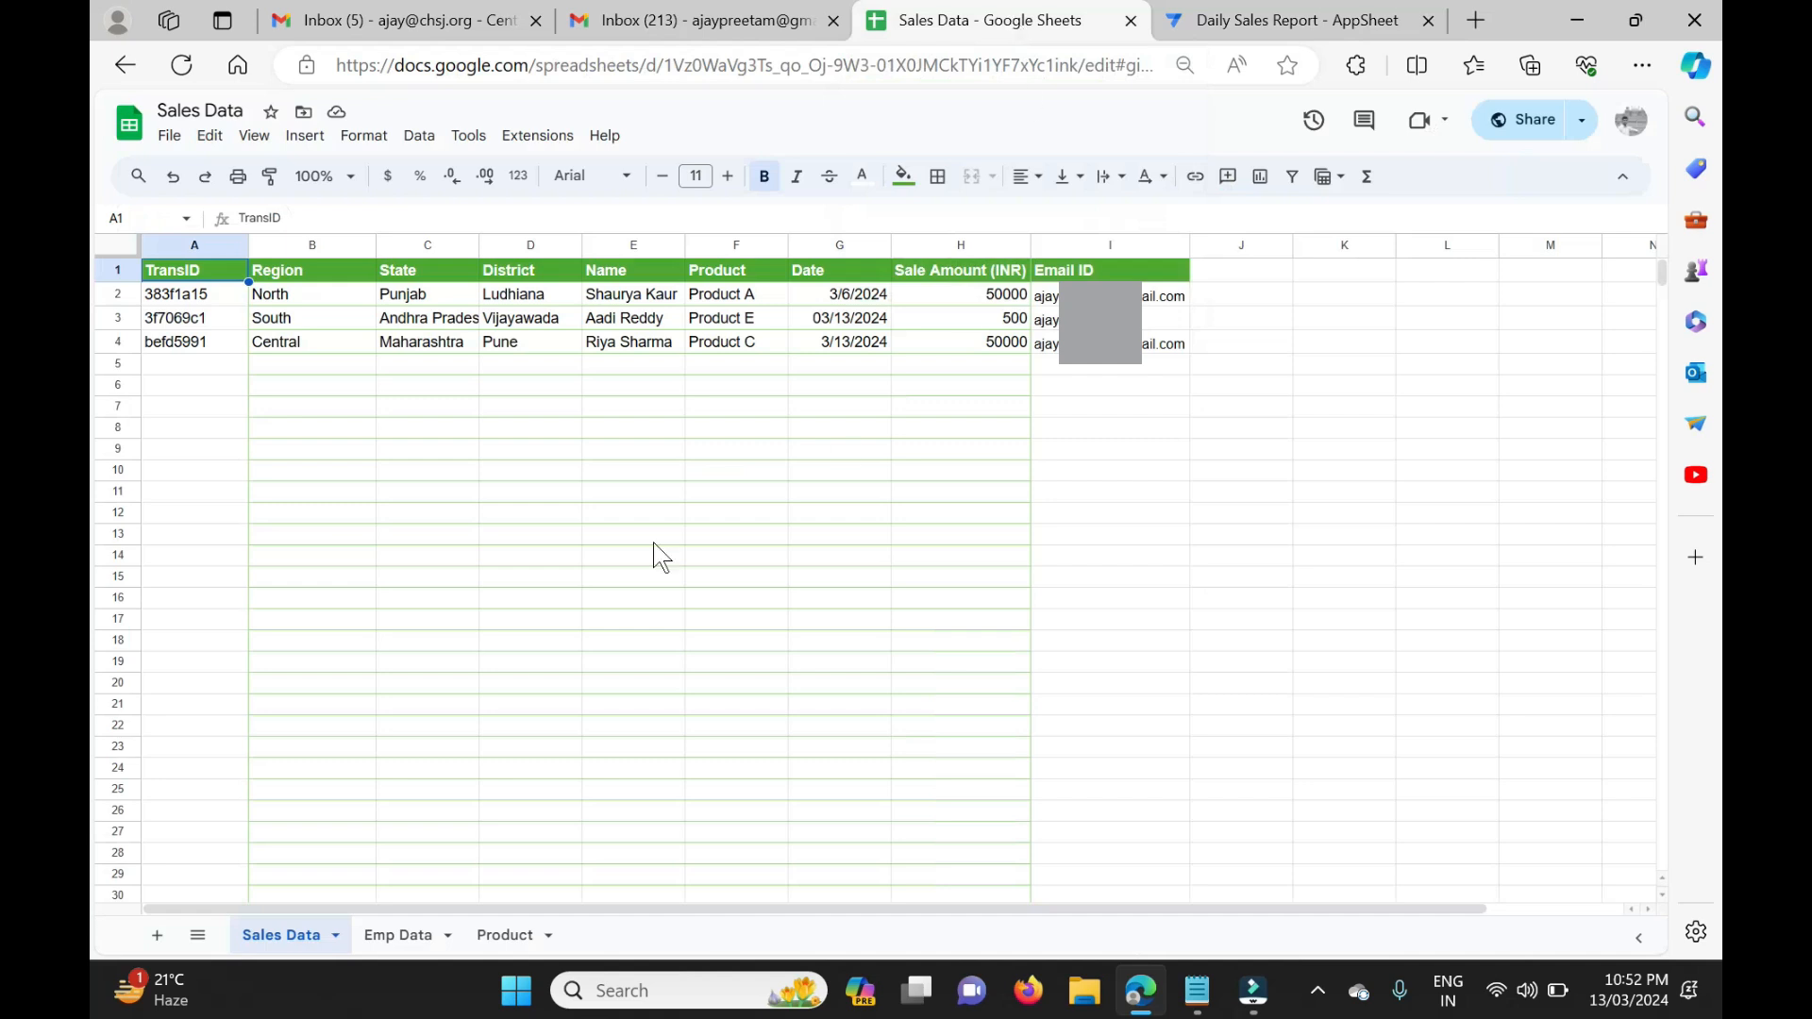
pyautogui.moveTo(192, 349); pyautogui.dragTo(1055, 347)
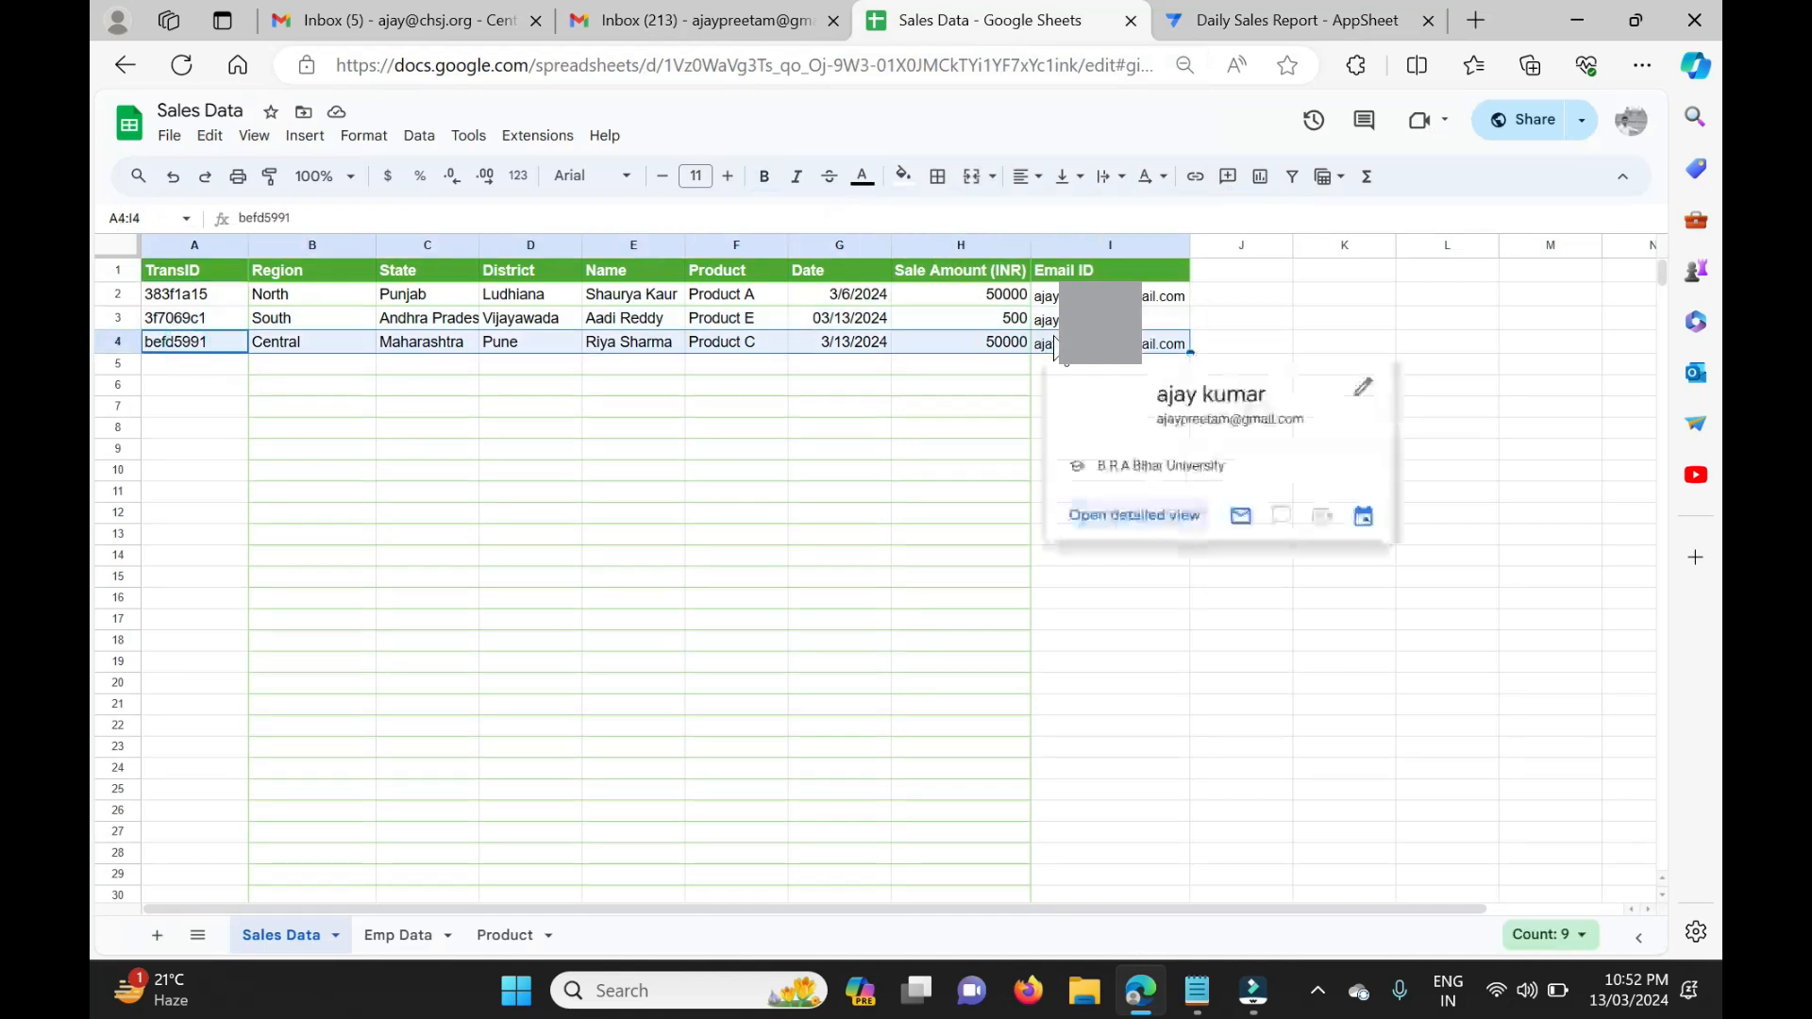
pyautogui.click(840, 392)
pyautogui.click(956, 514)
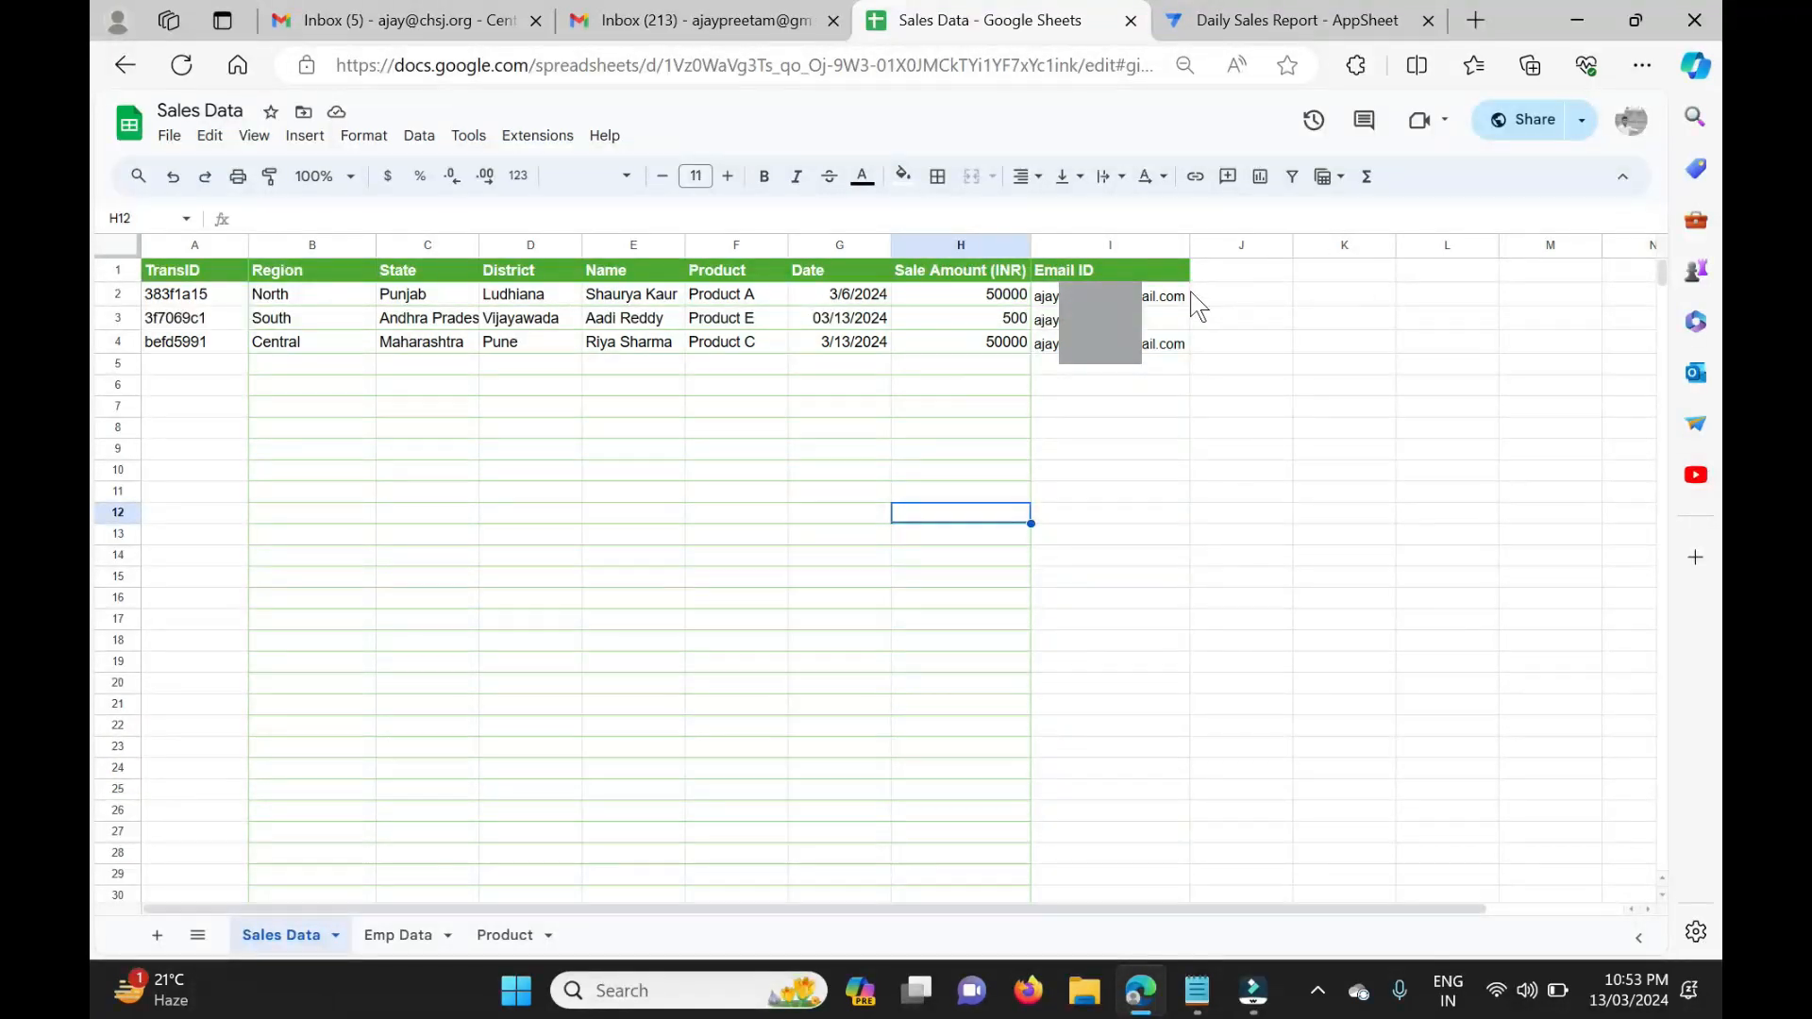
pyautogui.click(906, 427)
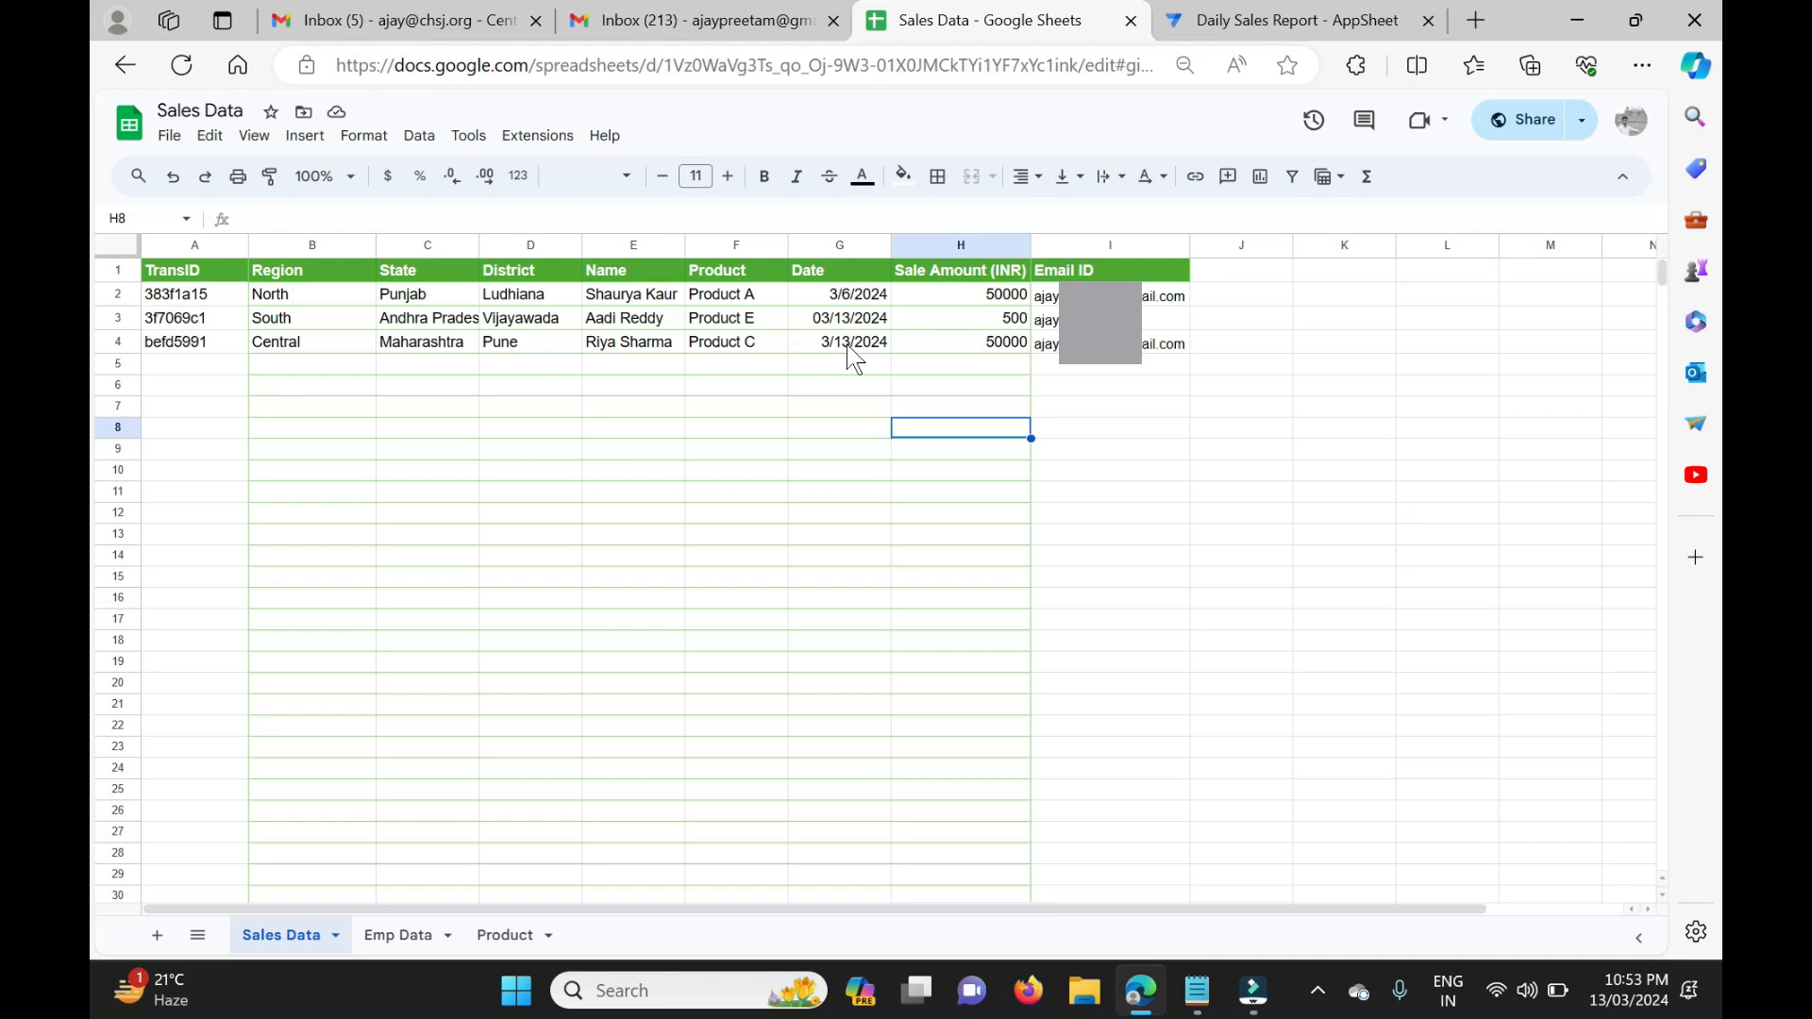
pyautogui.click(763, 324)
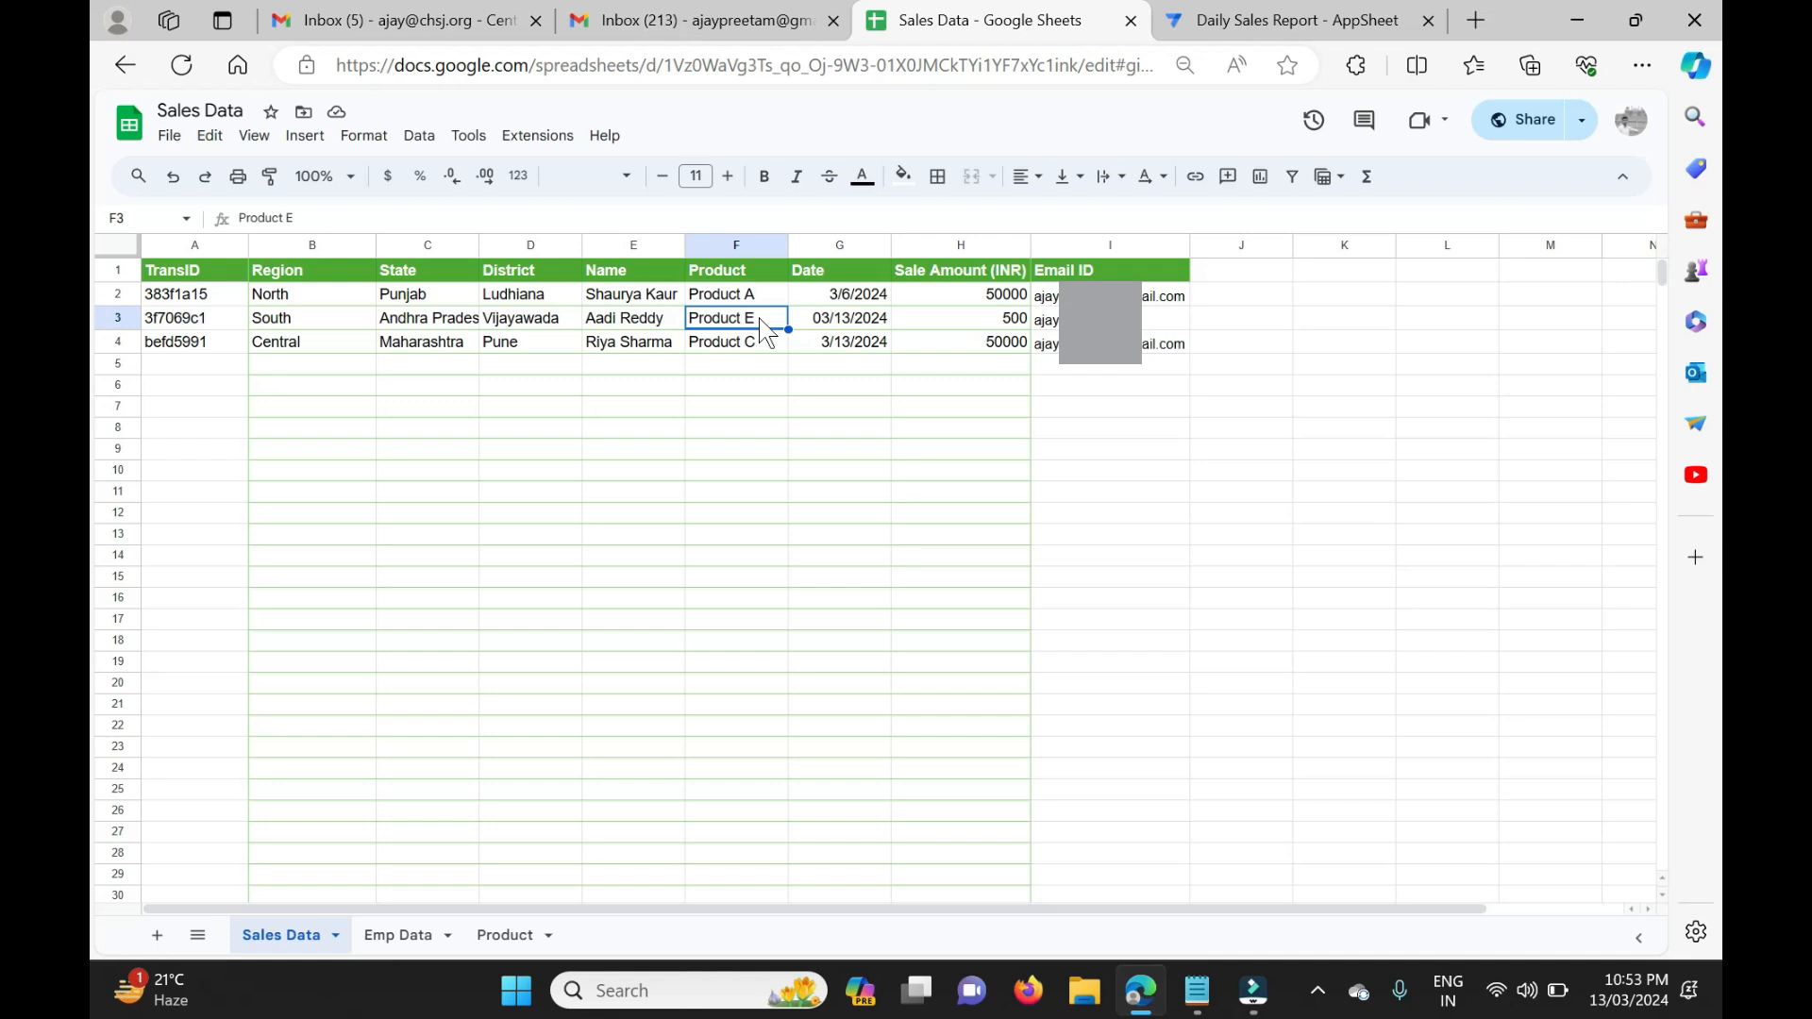
# Step: Open a blank workbook in Excel and return to the Sales Data sheet in the browser
pyautogui.click(526, 1004)
pyautogui.click(830, 247)
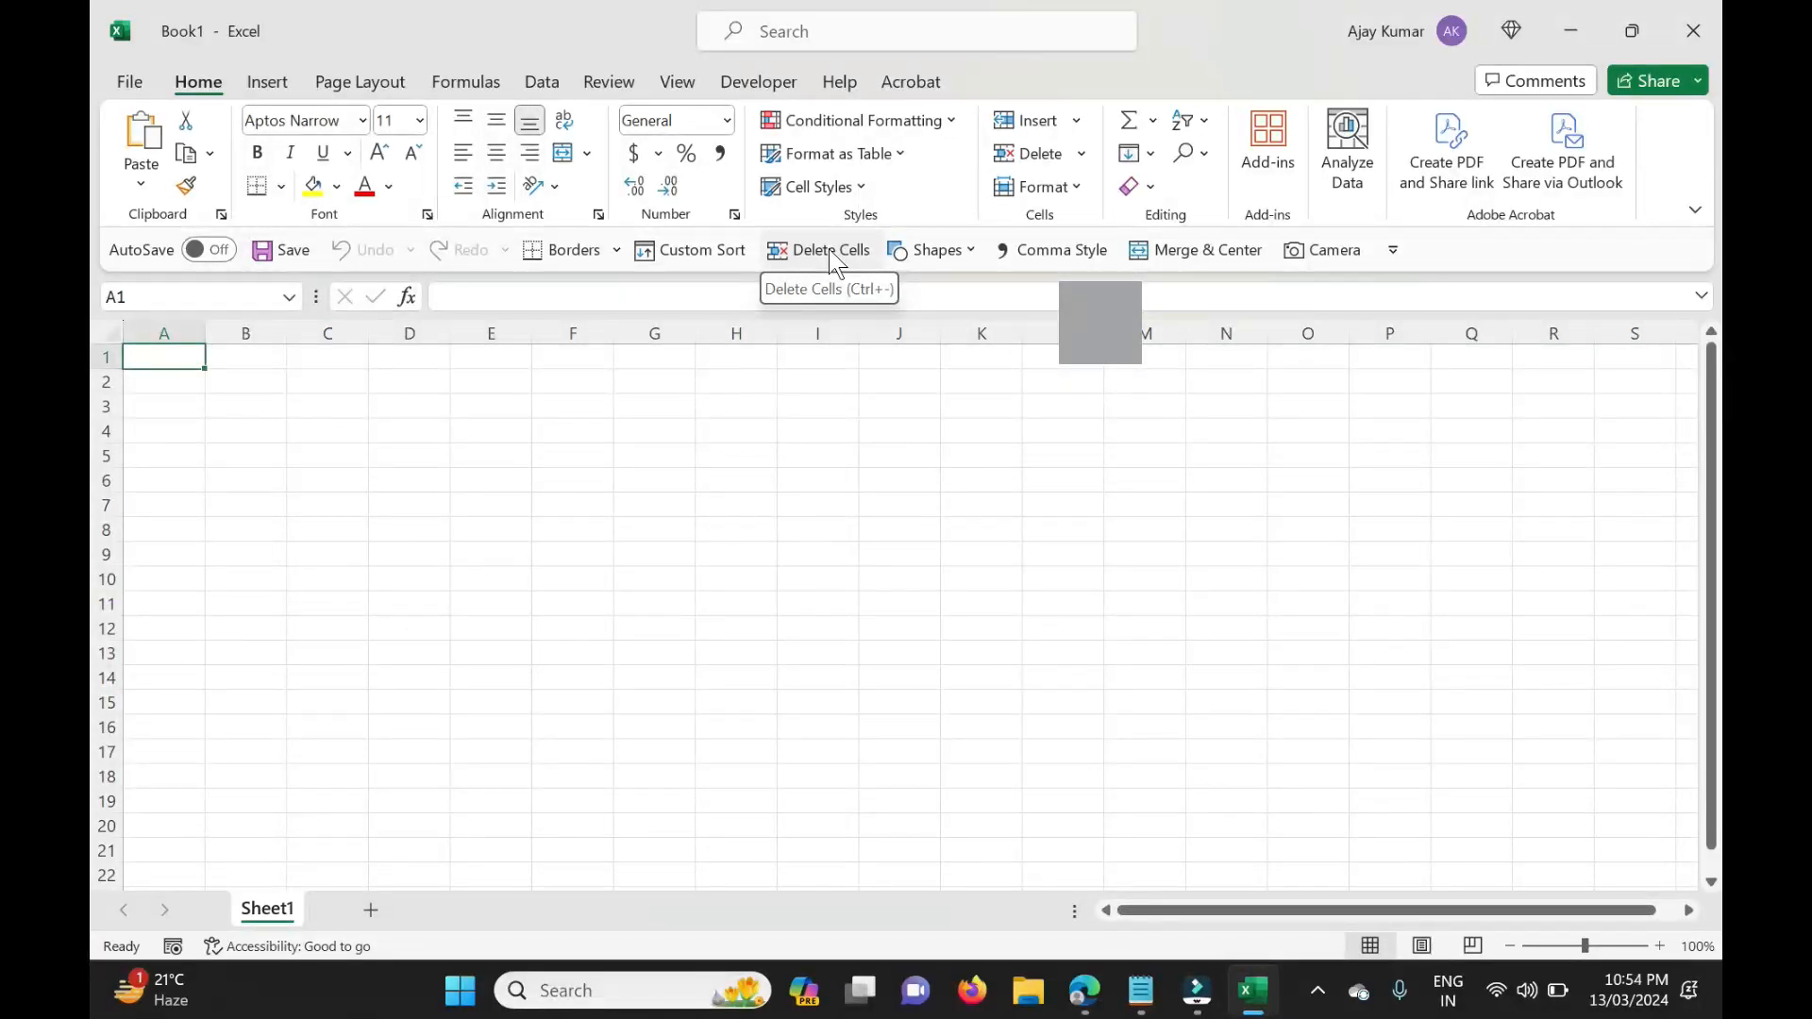
pyautogui.hotkey('alt', 'Tab')
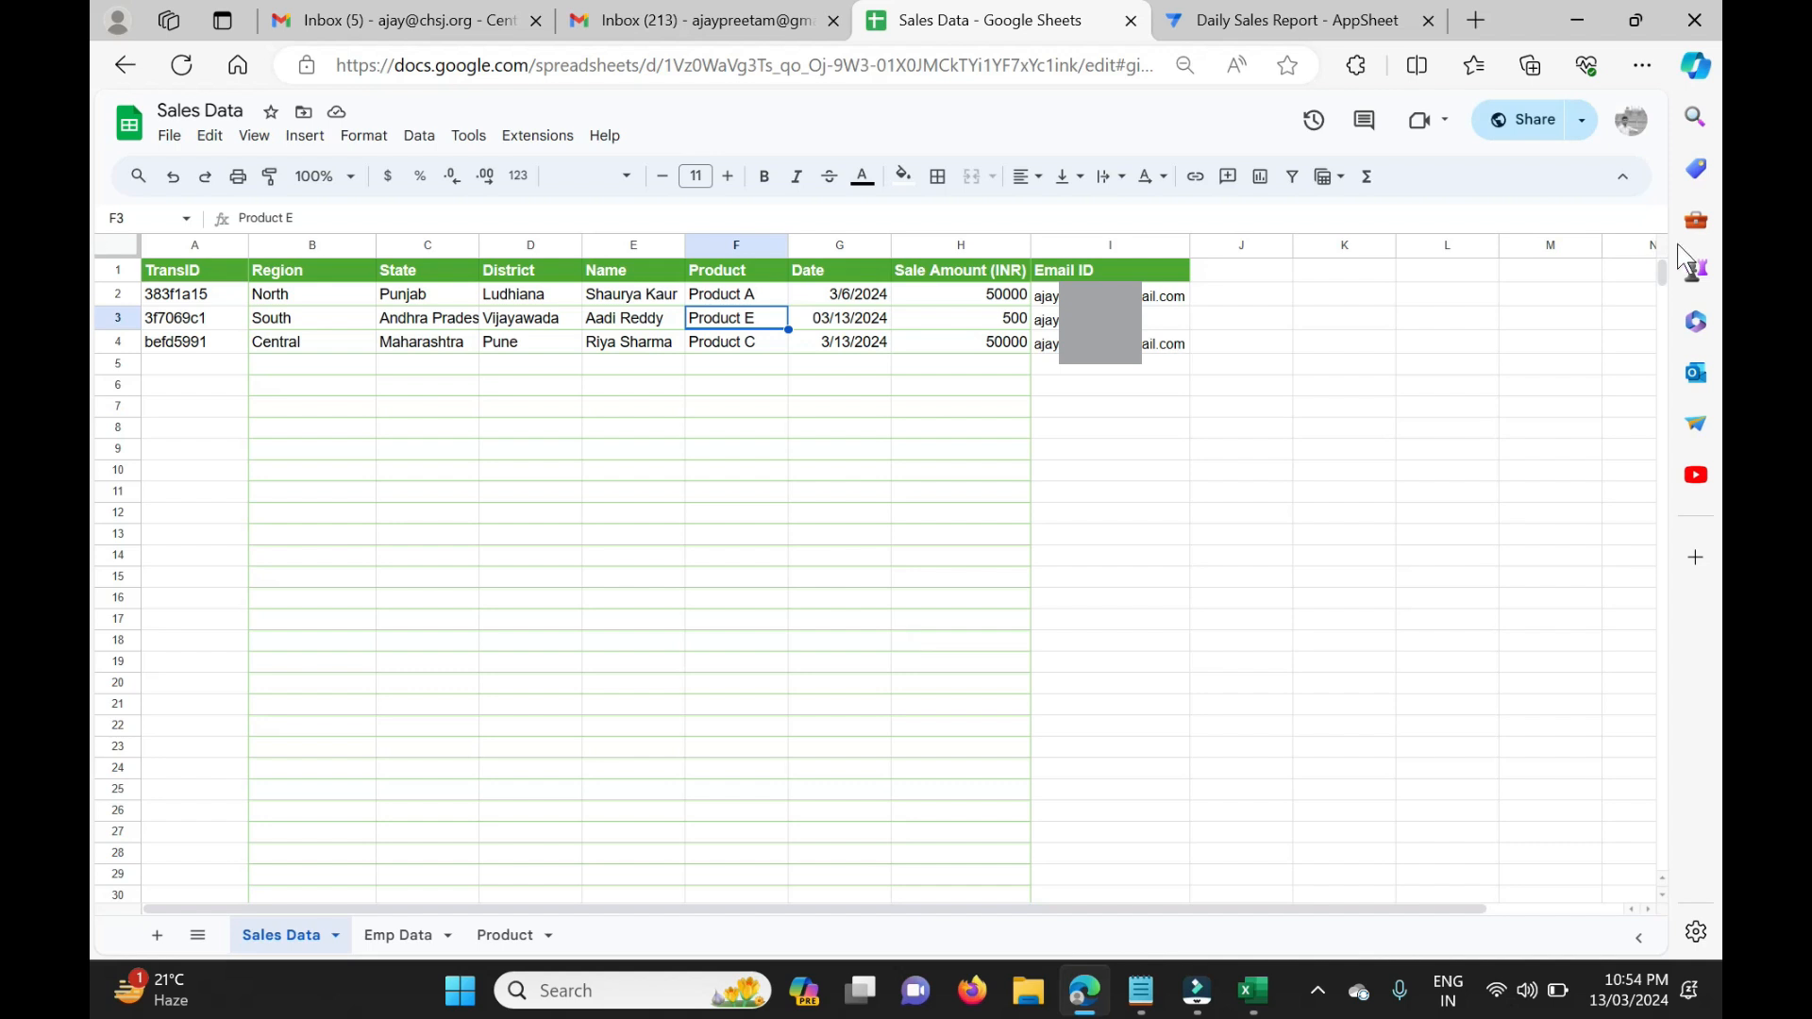
# Step: Keep the Sales Data spreadsheet's general access at Anyone with the link and copy its sharing link
pyautogui.click(1534, 123)
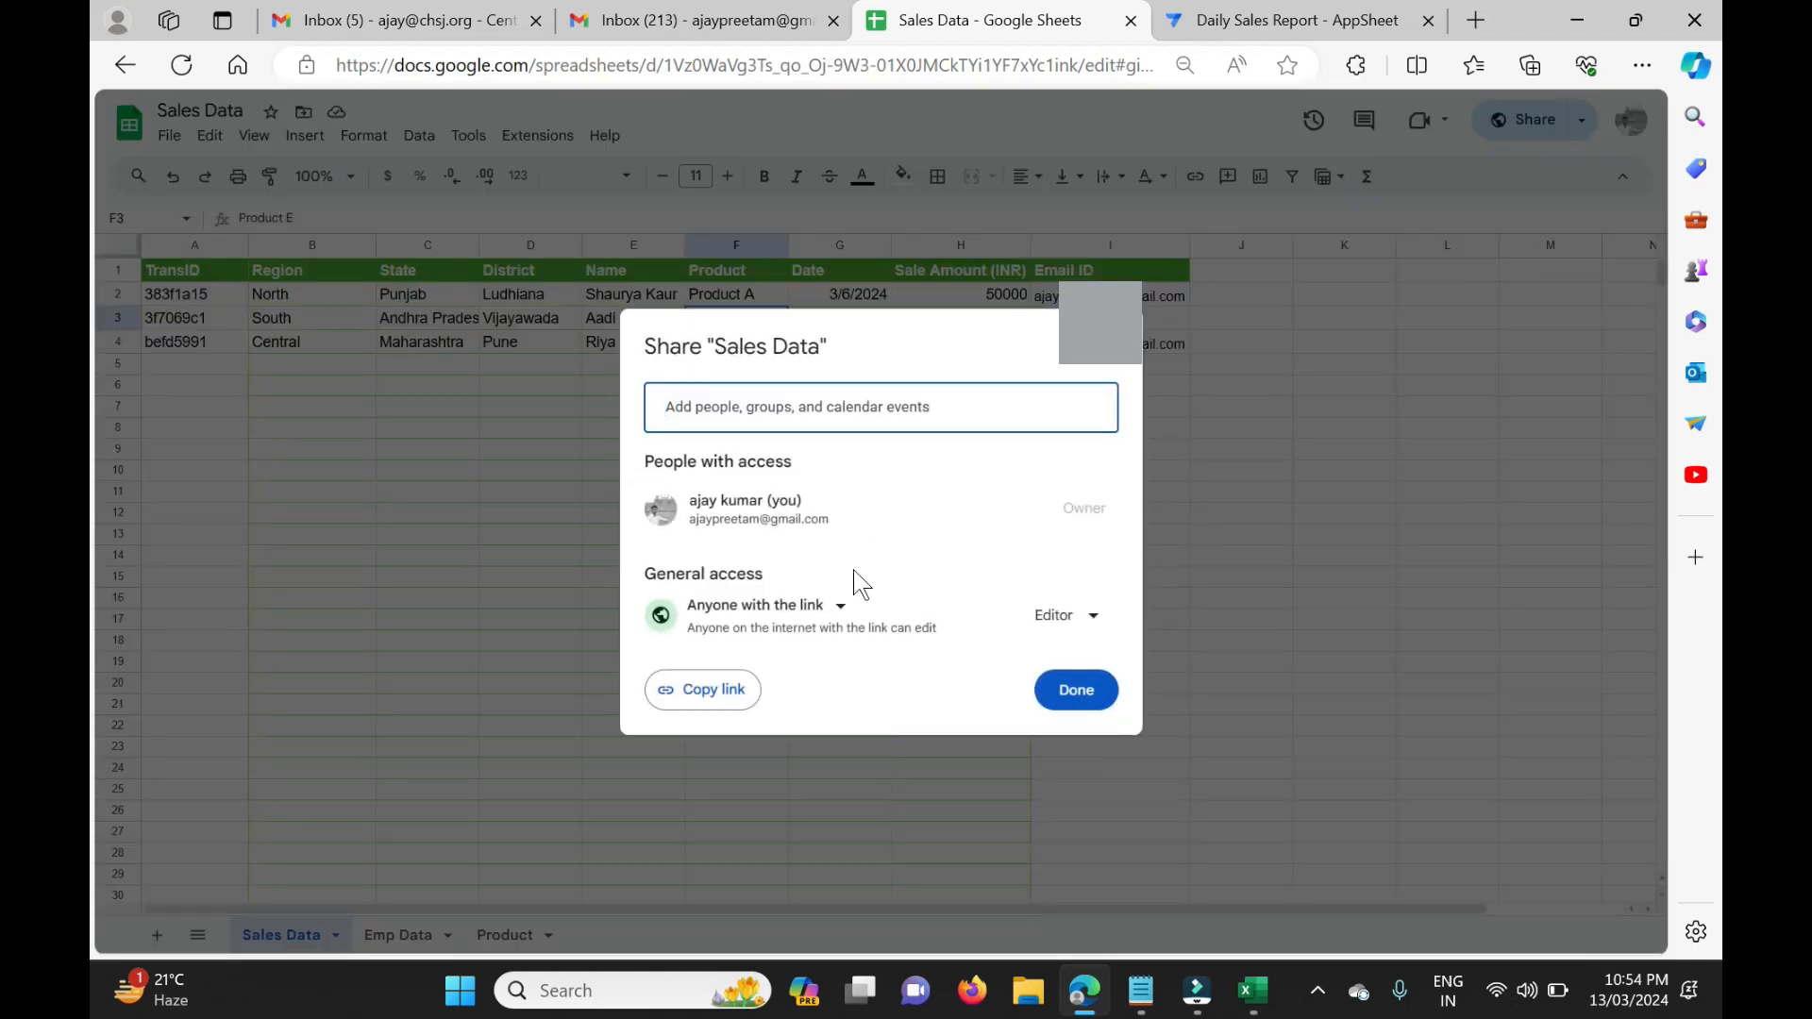
pyautogui.click(804, 621)
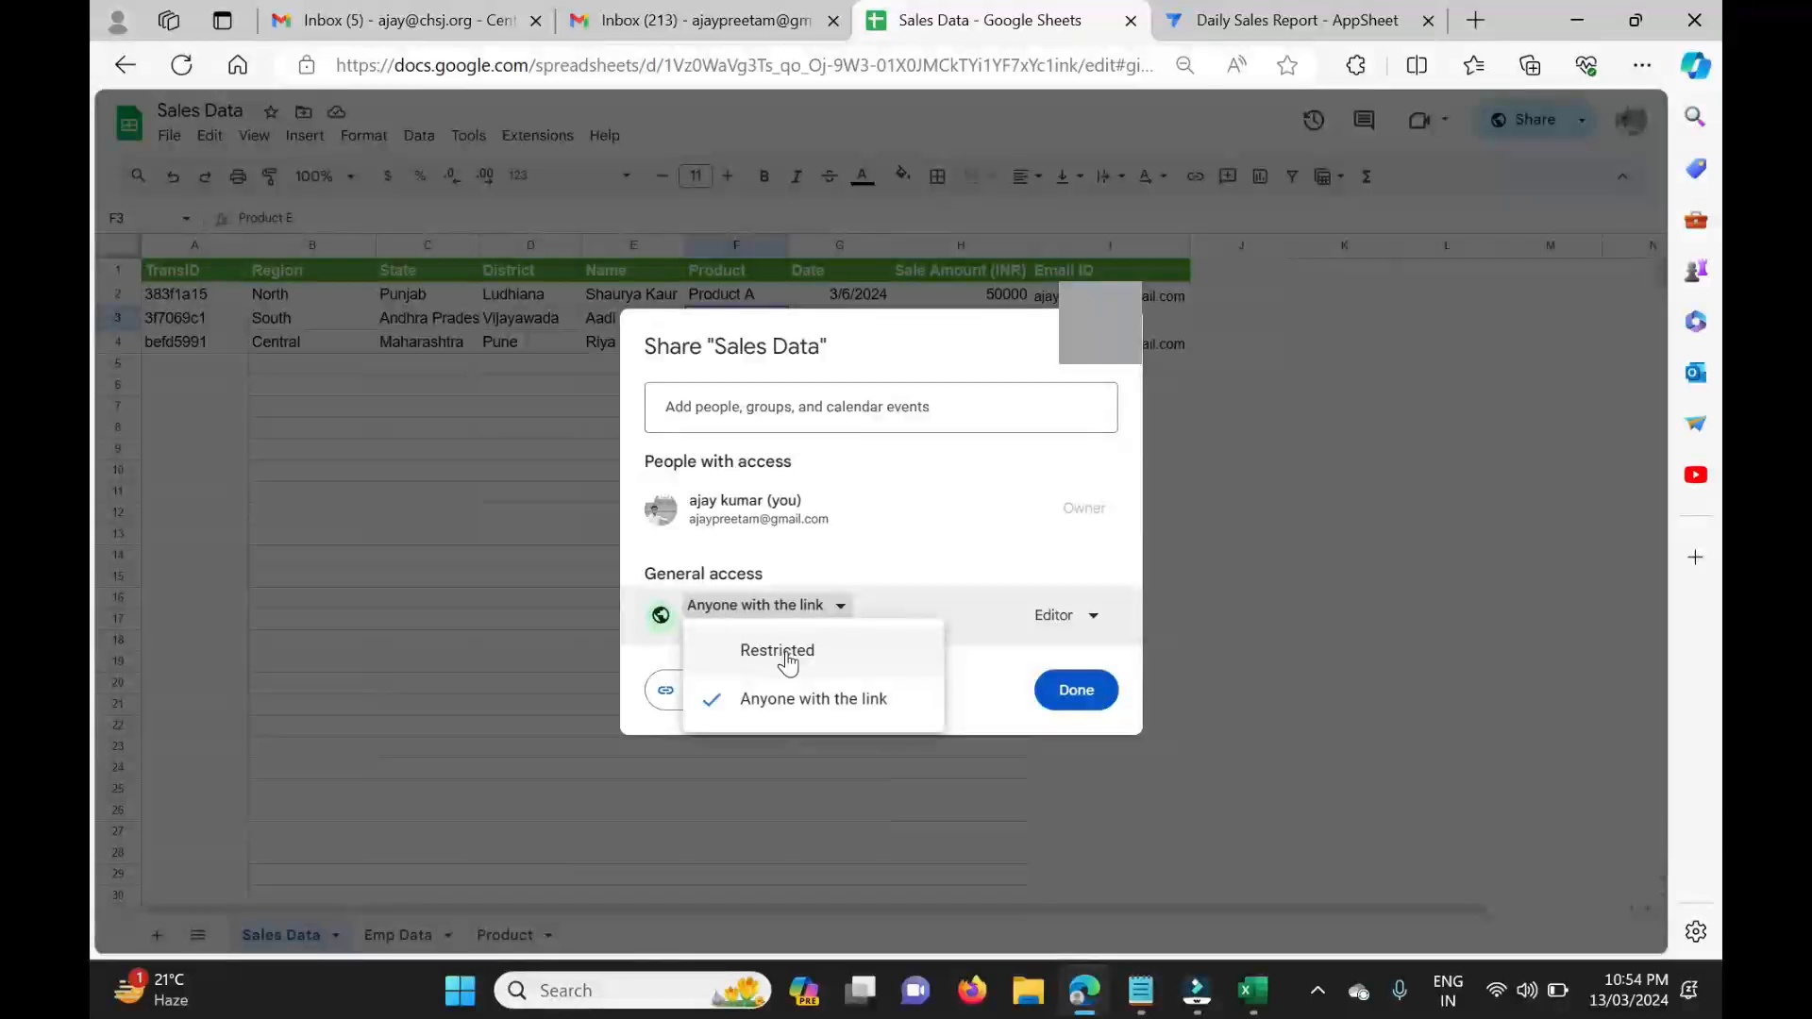
pyautogui.click(841, 715)
pyautogui.click(729, 699)
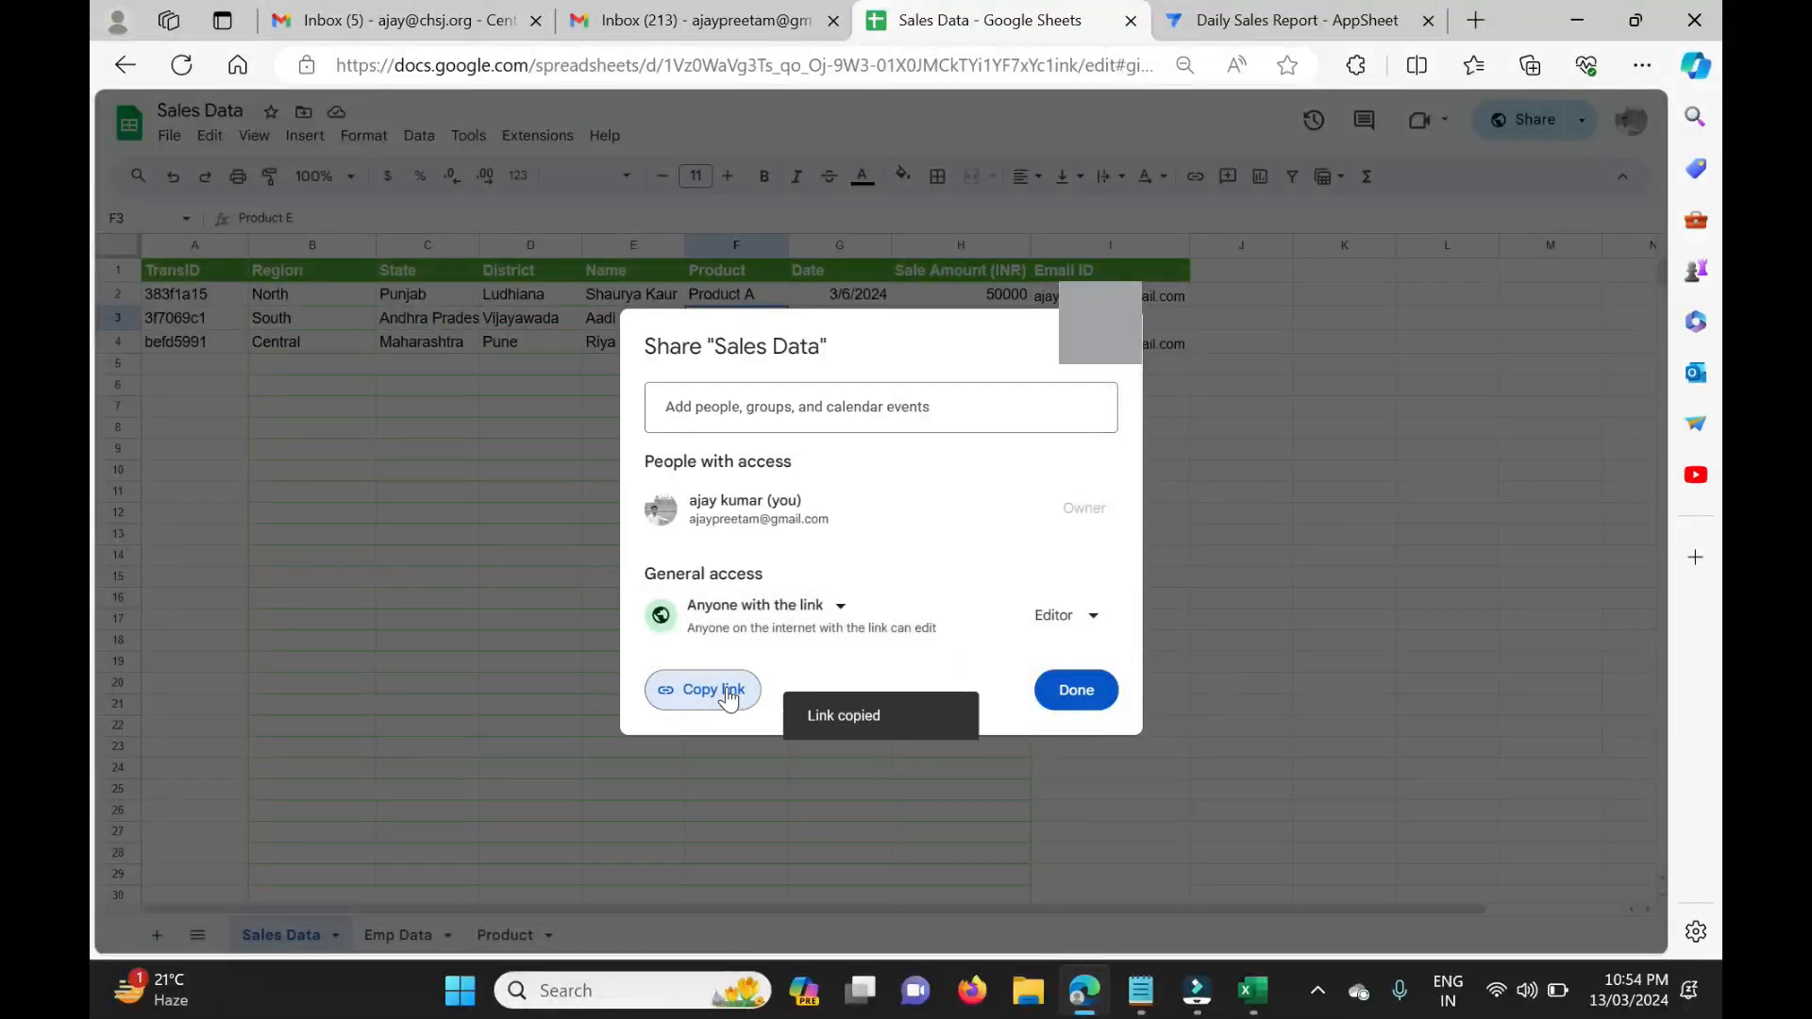
pyautogui.click(1078, 687)
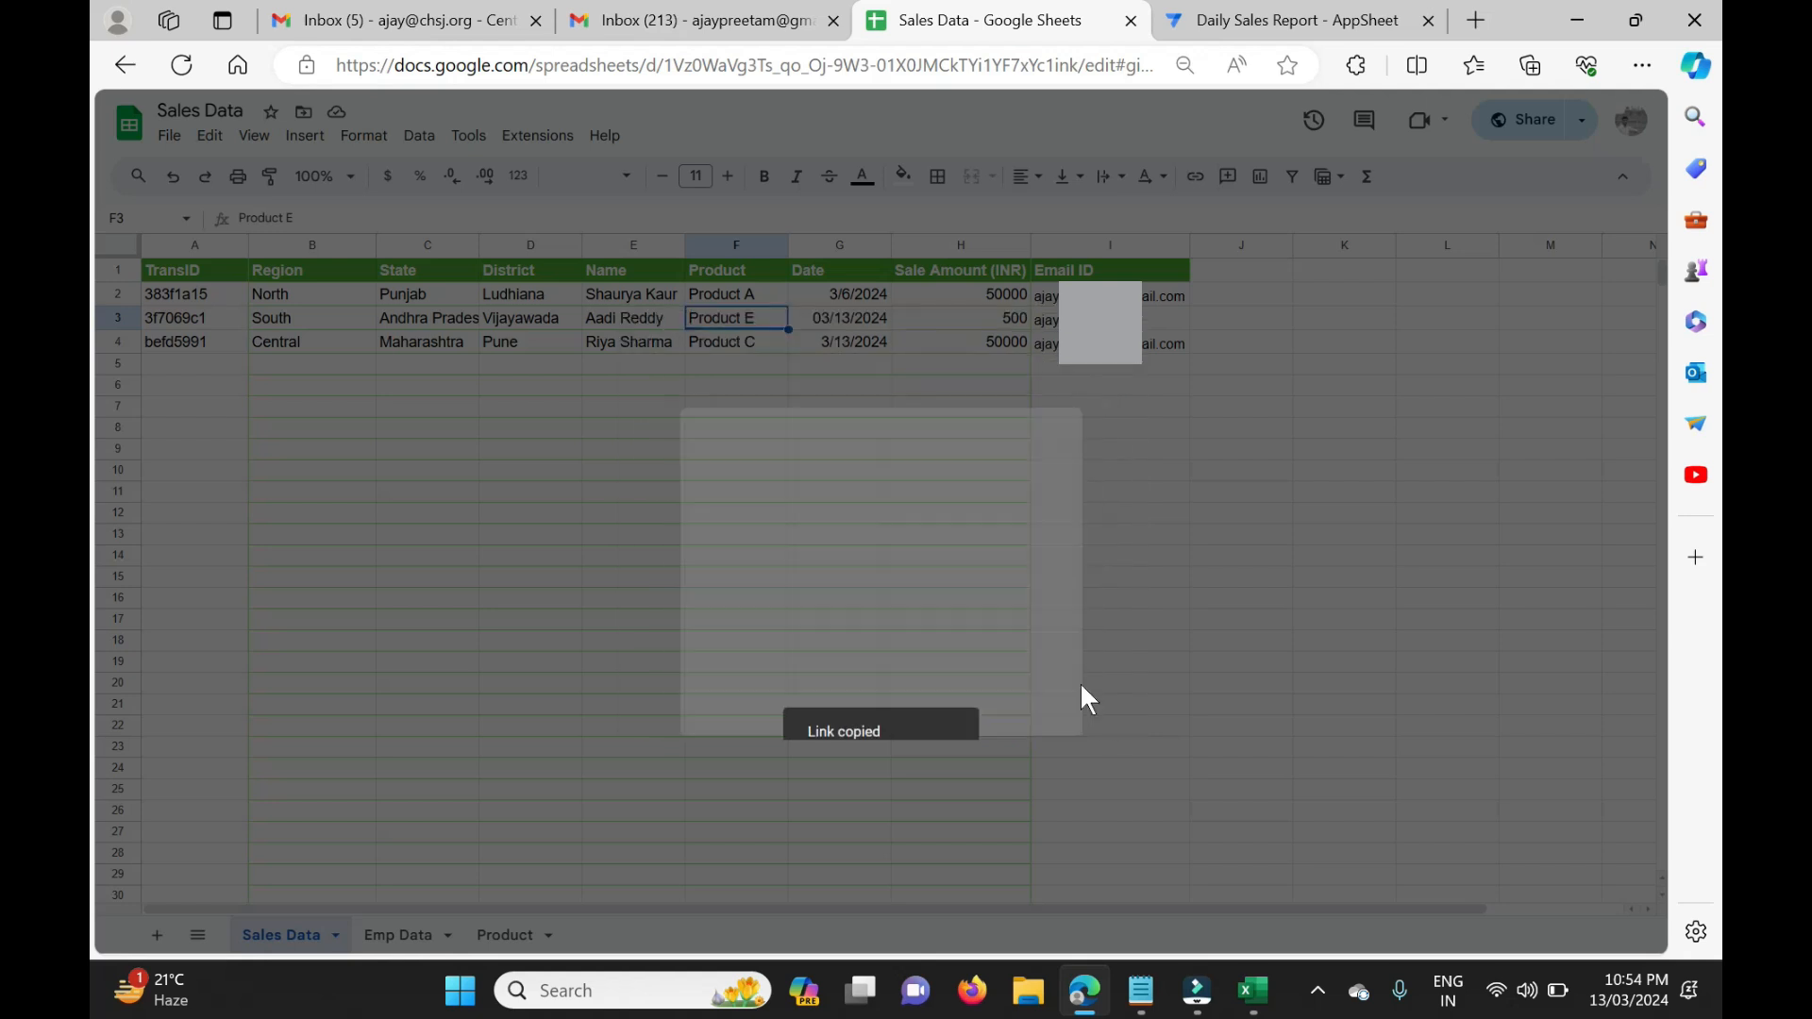
# Step: Open the copied spreadsheet link in a new browser tab
pyautogui.click(1476, 20)
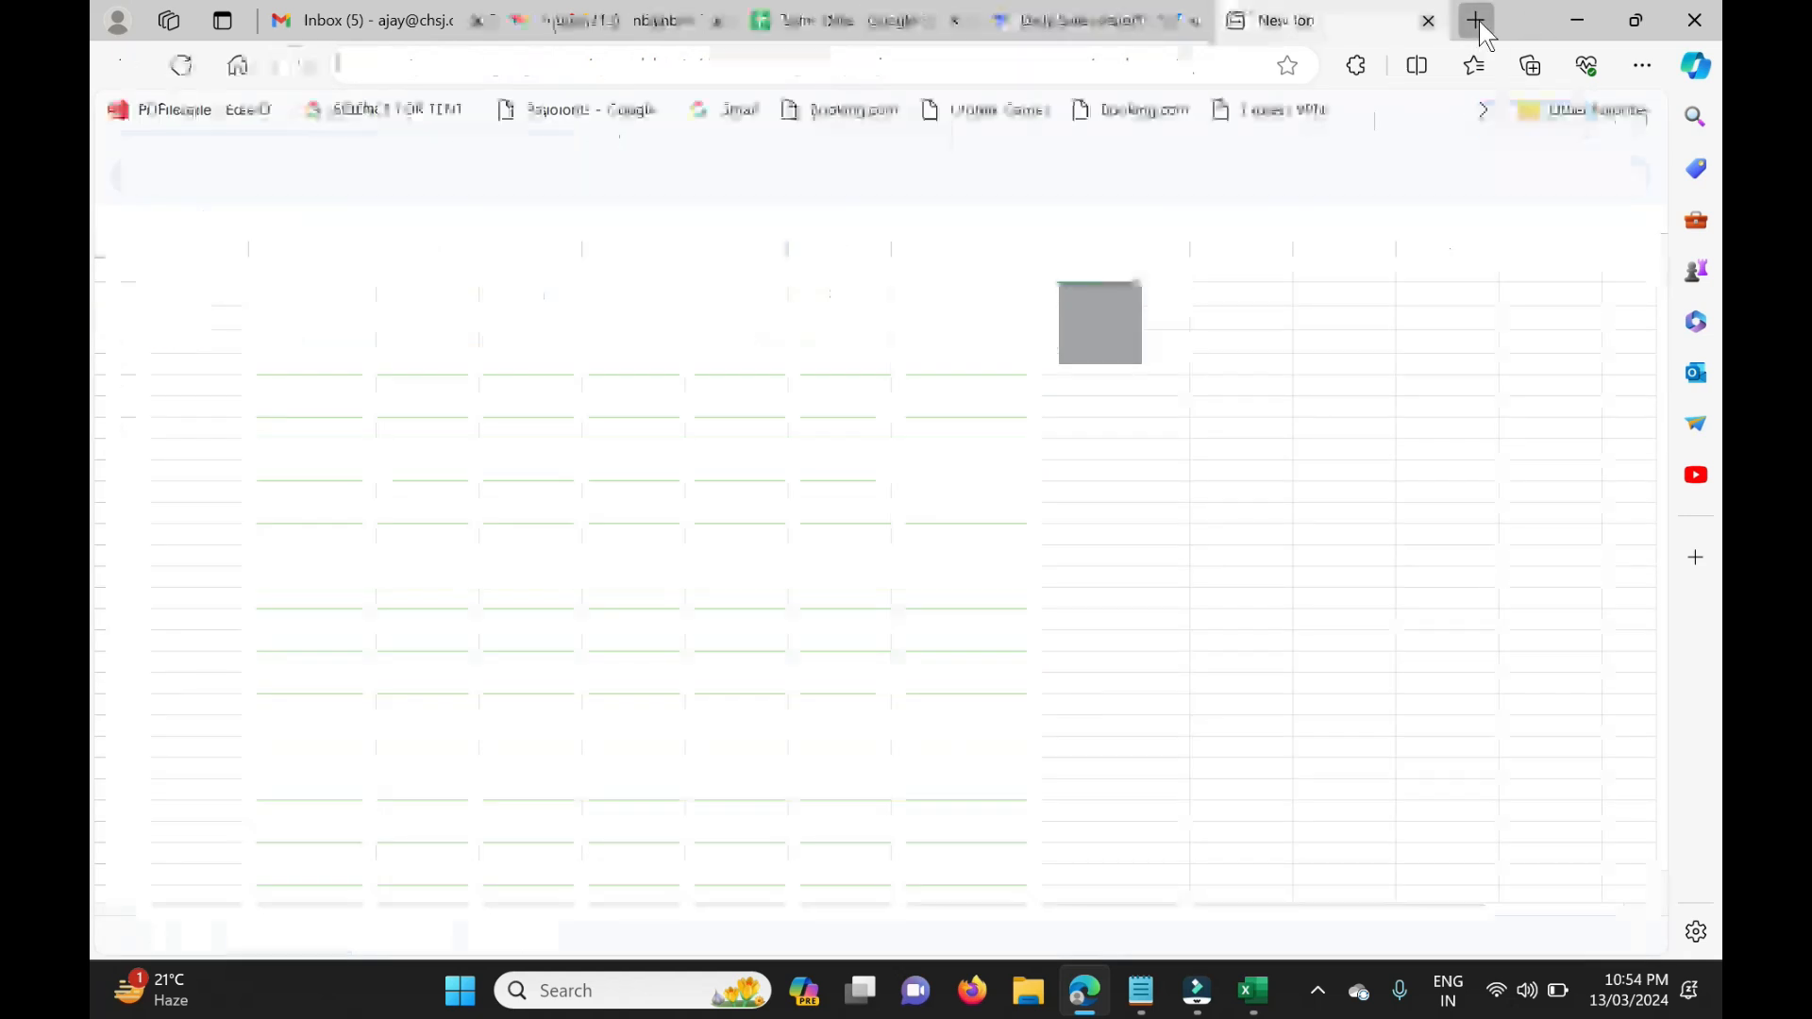
pyautogui.hotkey('ctrl', 'v')
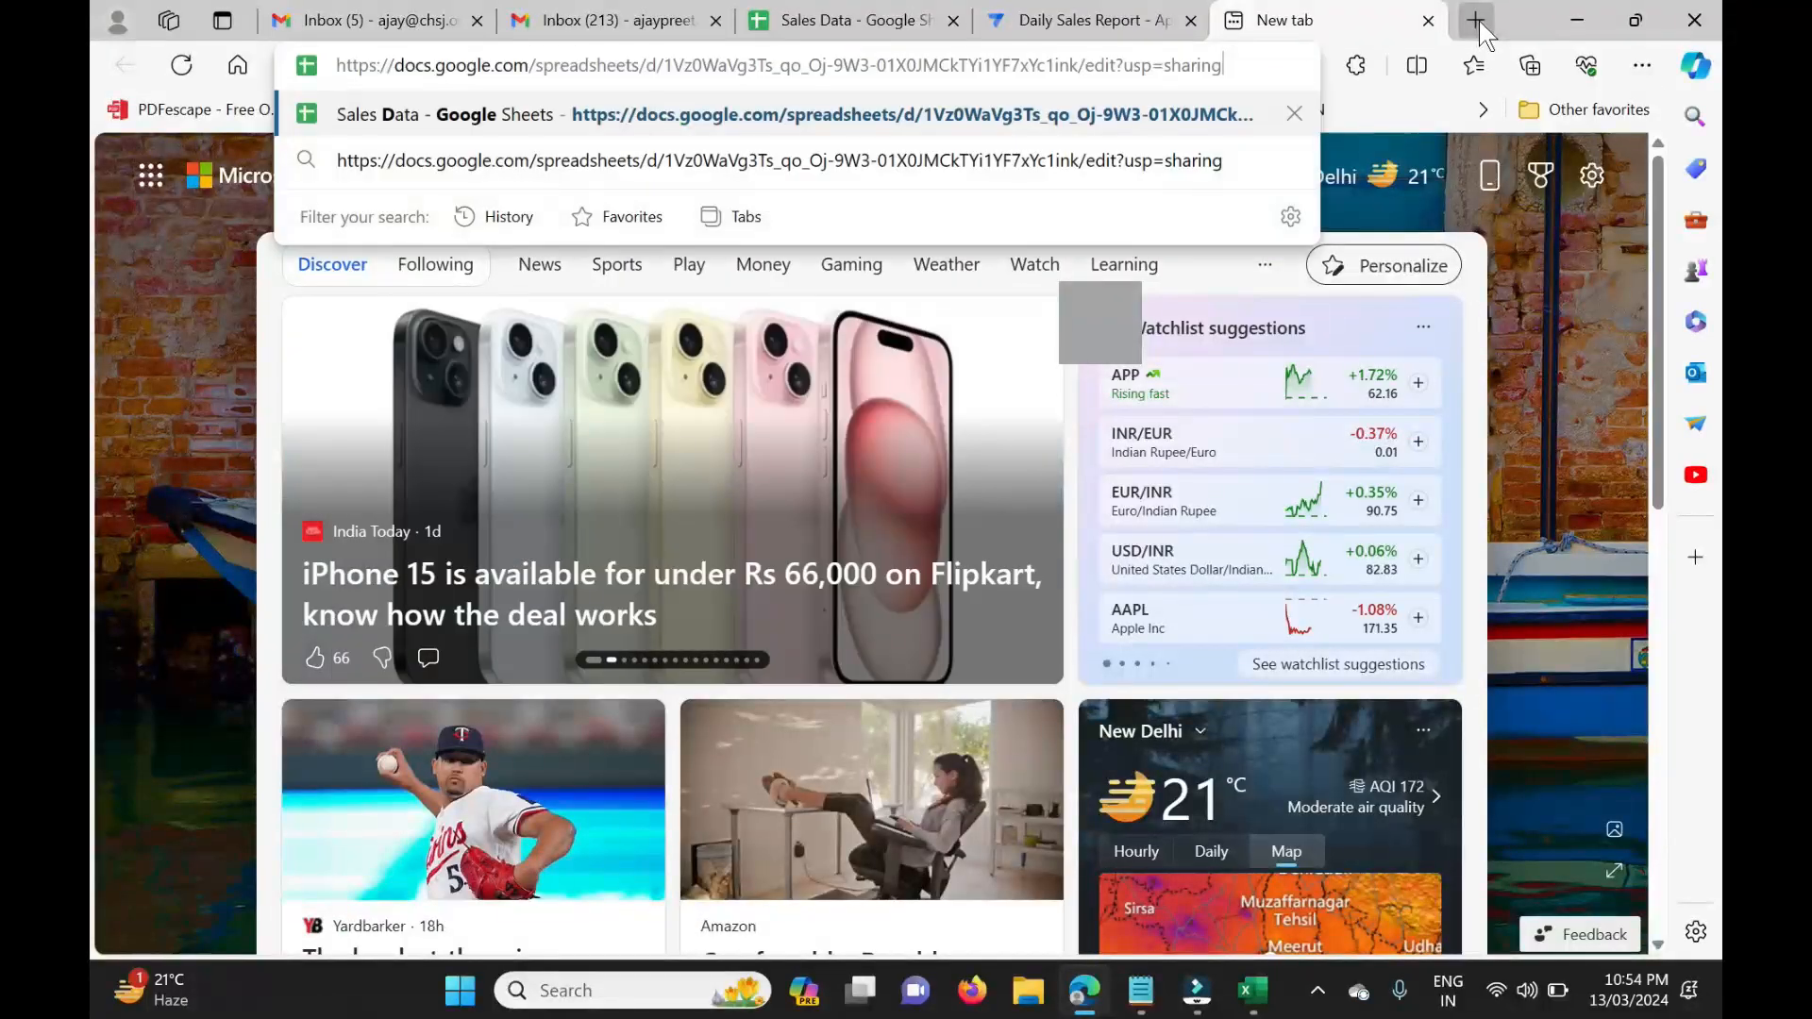
pyautogui.press('Return')
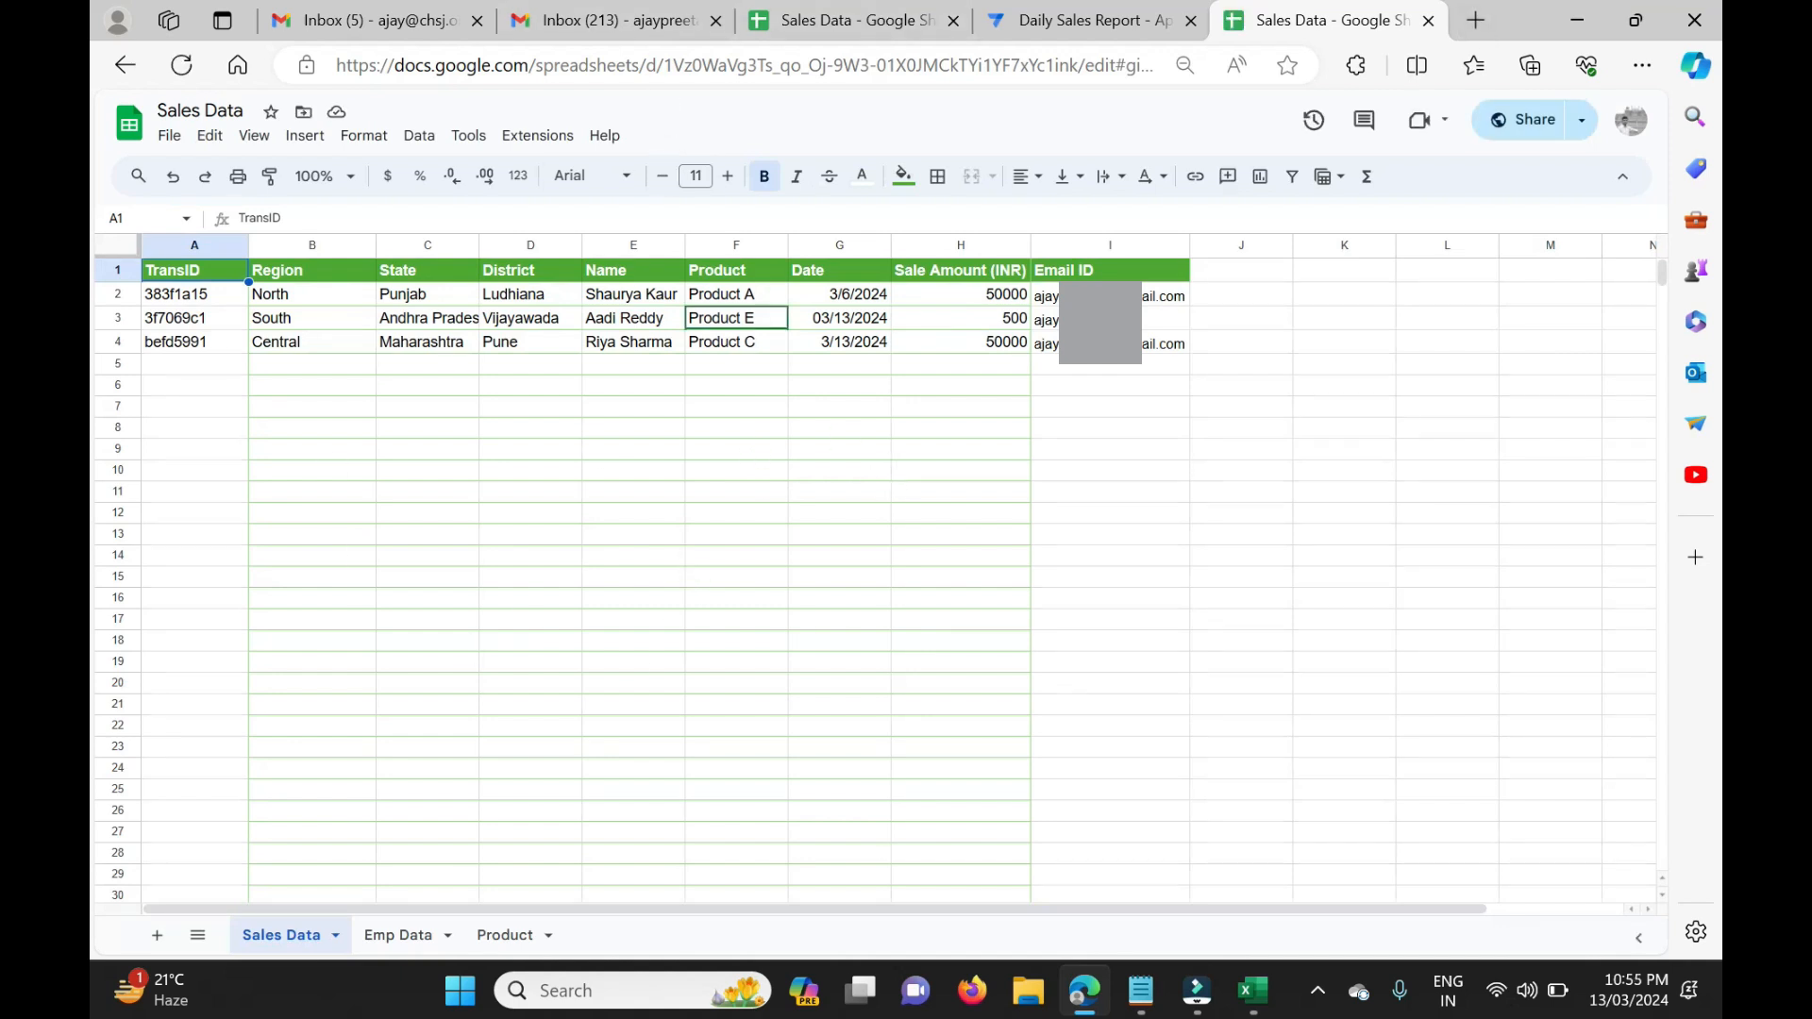
# Step: Copy the spreadsheet ID from the URL into an empty Notepad note and label it "Key ="
pyautogui.moveTo(663, 65); pyautogui.dragTo(1054, 65)
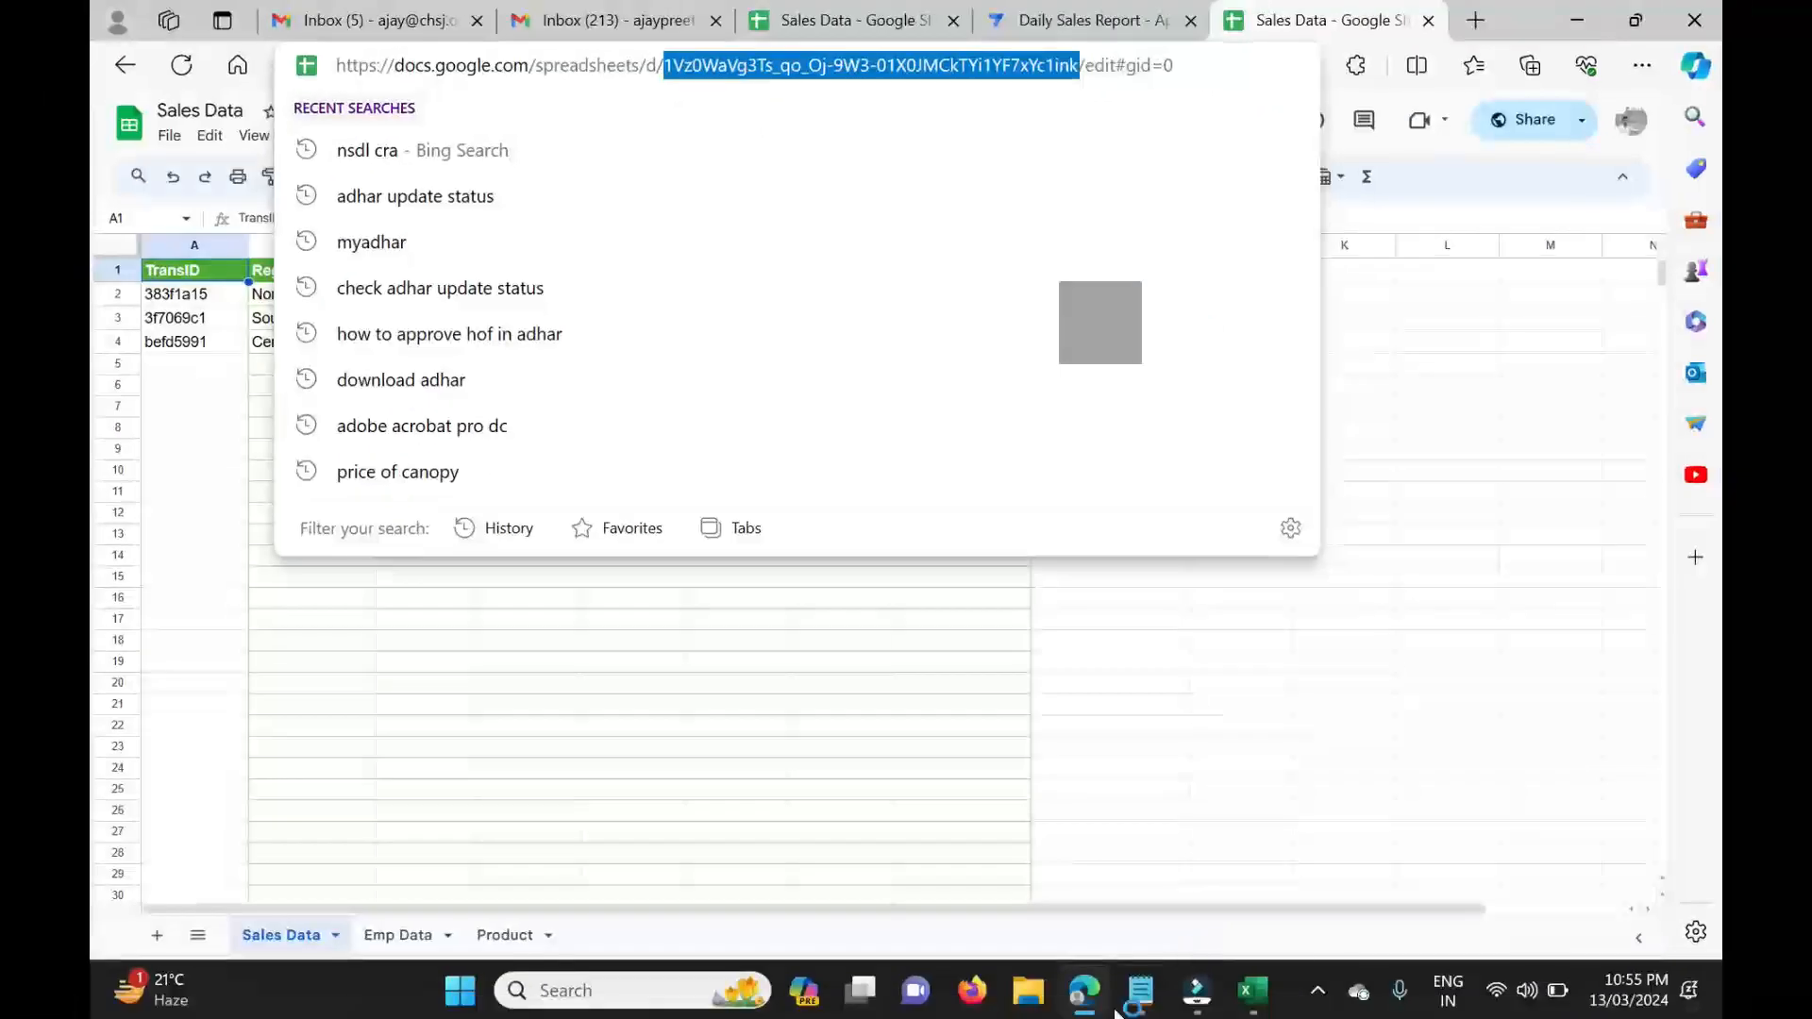
pyautogui.click(1140, 991)
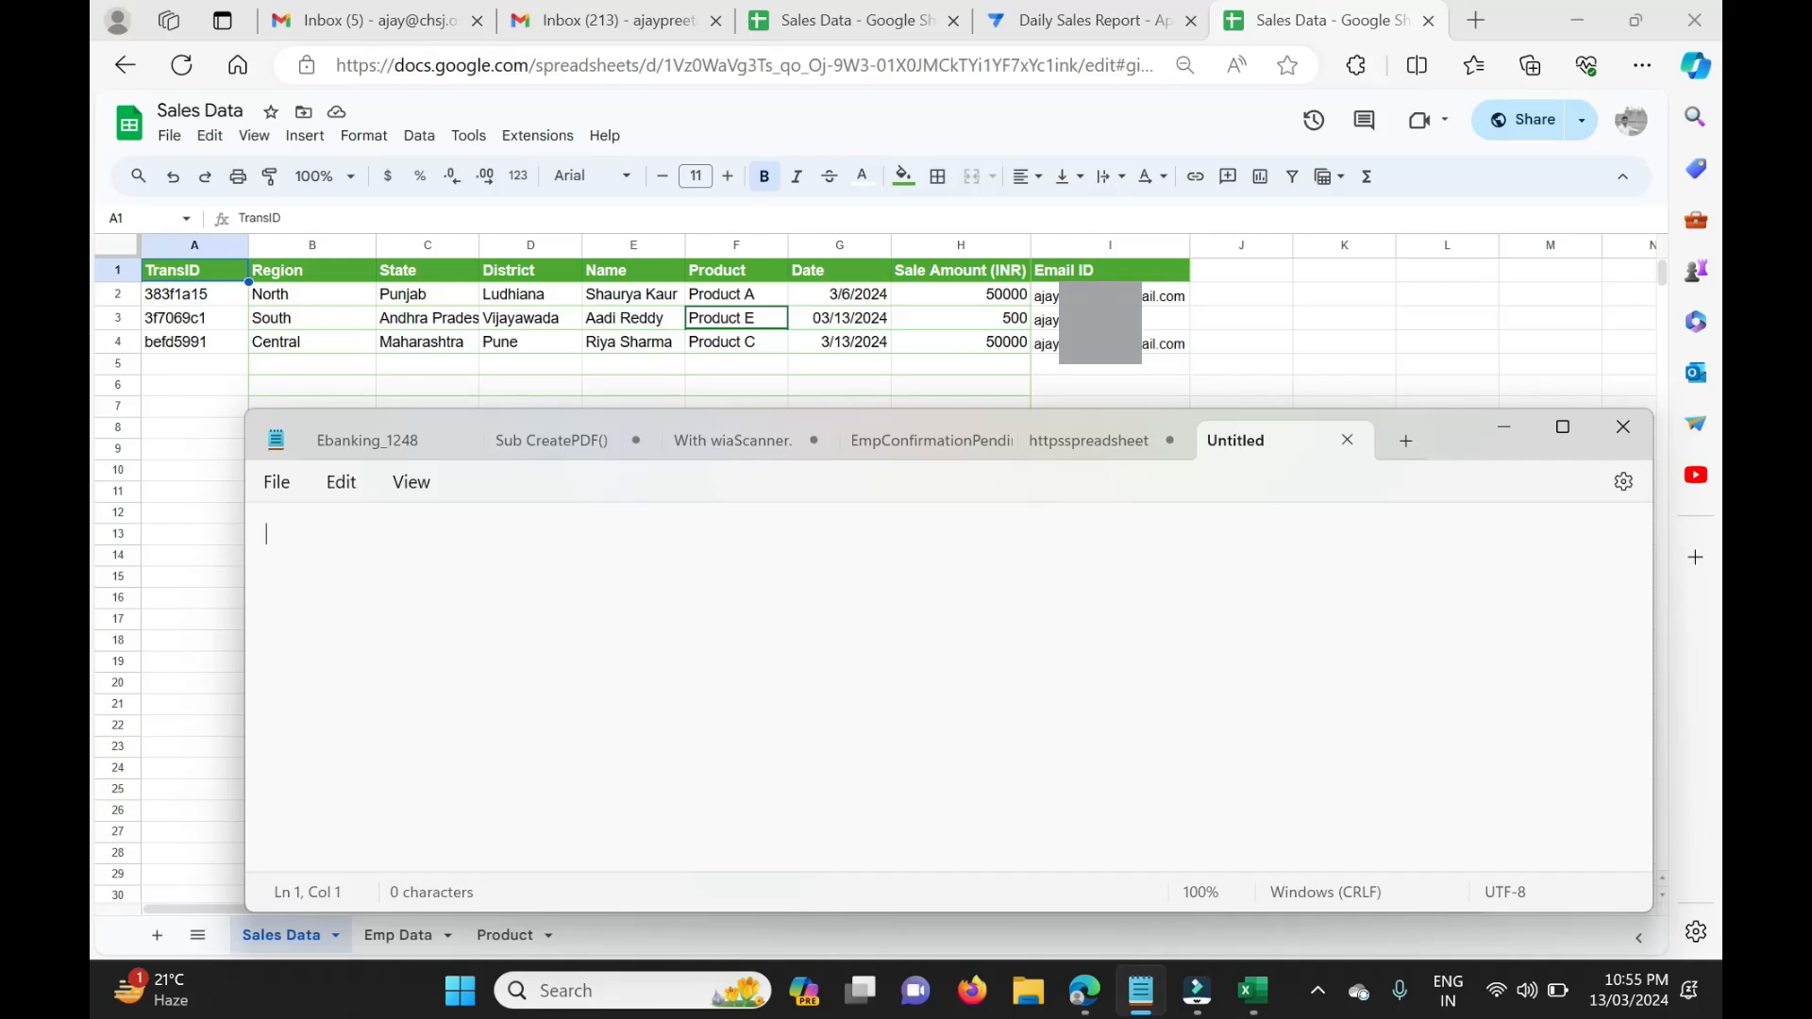
pyautogui.hotkey('ctrl', 'v')
pyautogui.press('Return')
pyautogui.press('Up')
pyautogui.write('Key =')
pyautogui.press('Down')
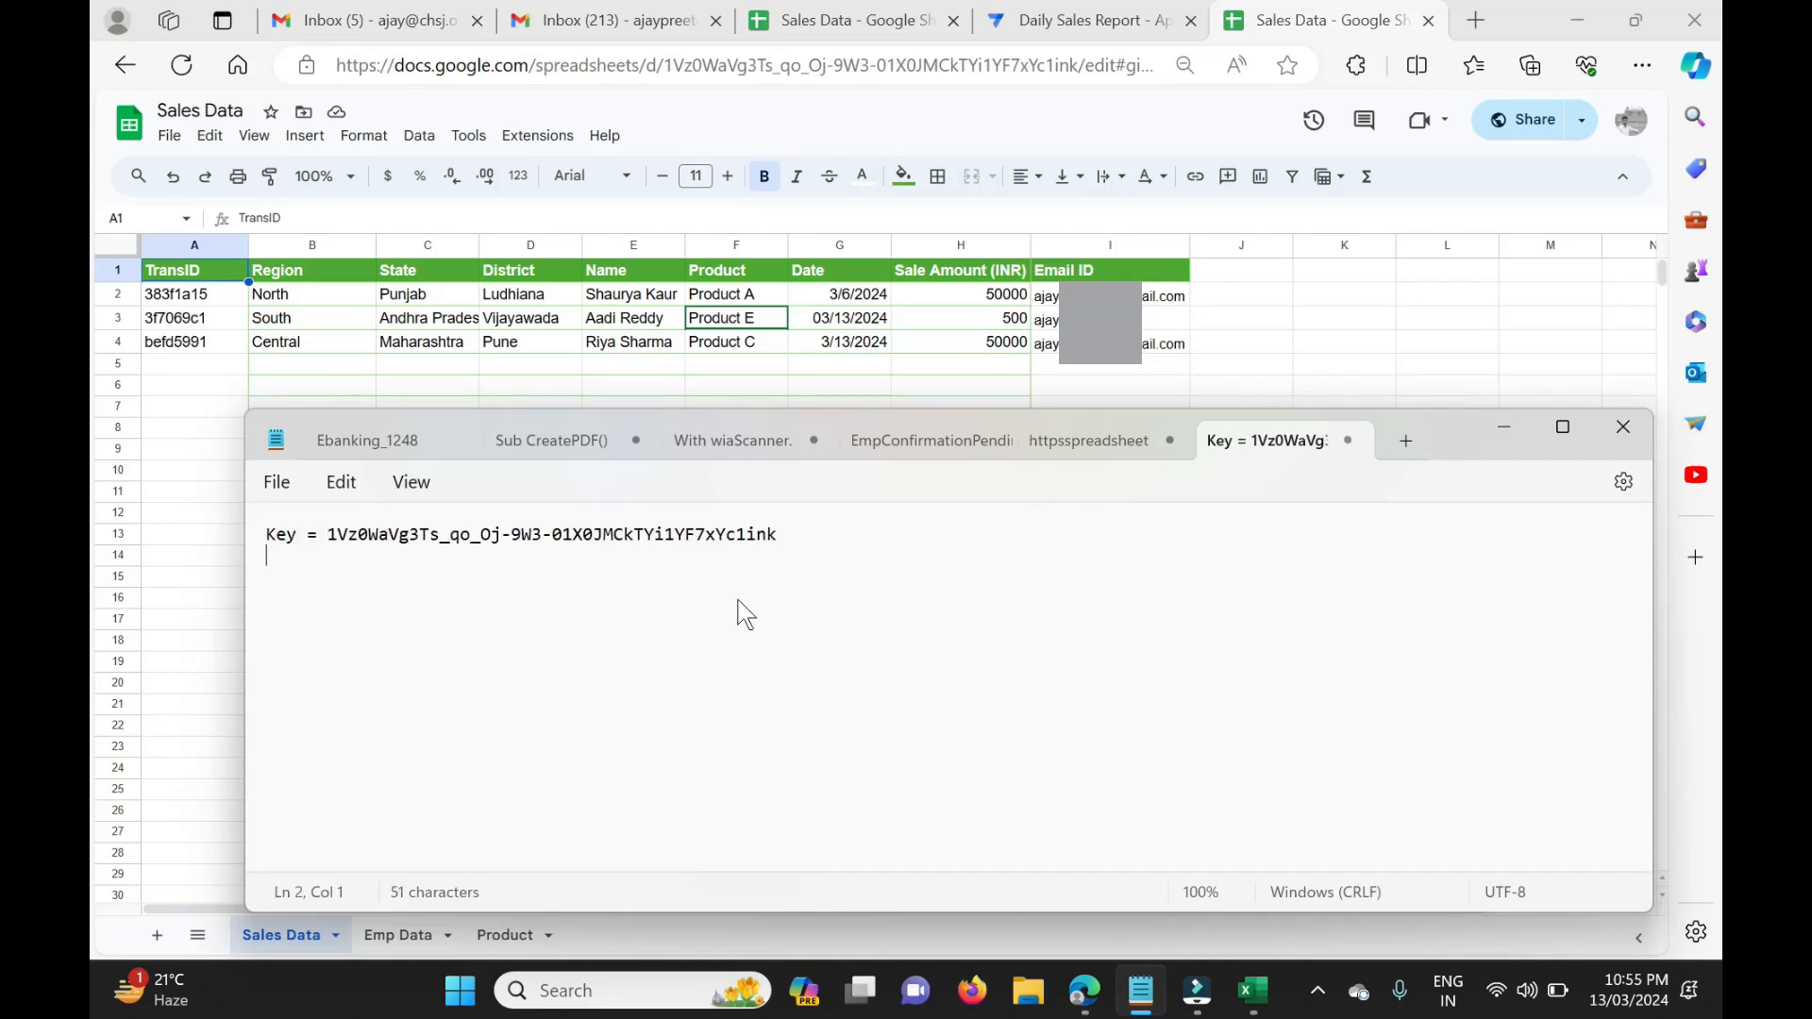
# Step: Compare the gid at the end of the spreadsheet URL for the Sales Data and Emp Data sheets
pyautogui.click(983, 66)
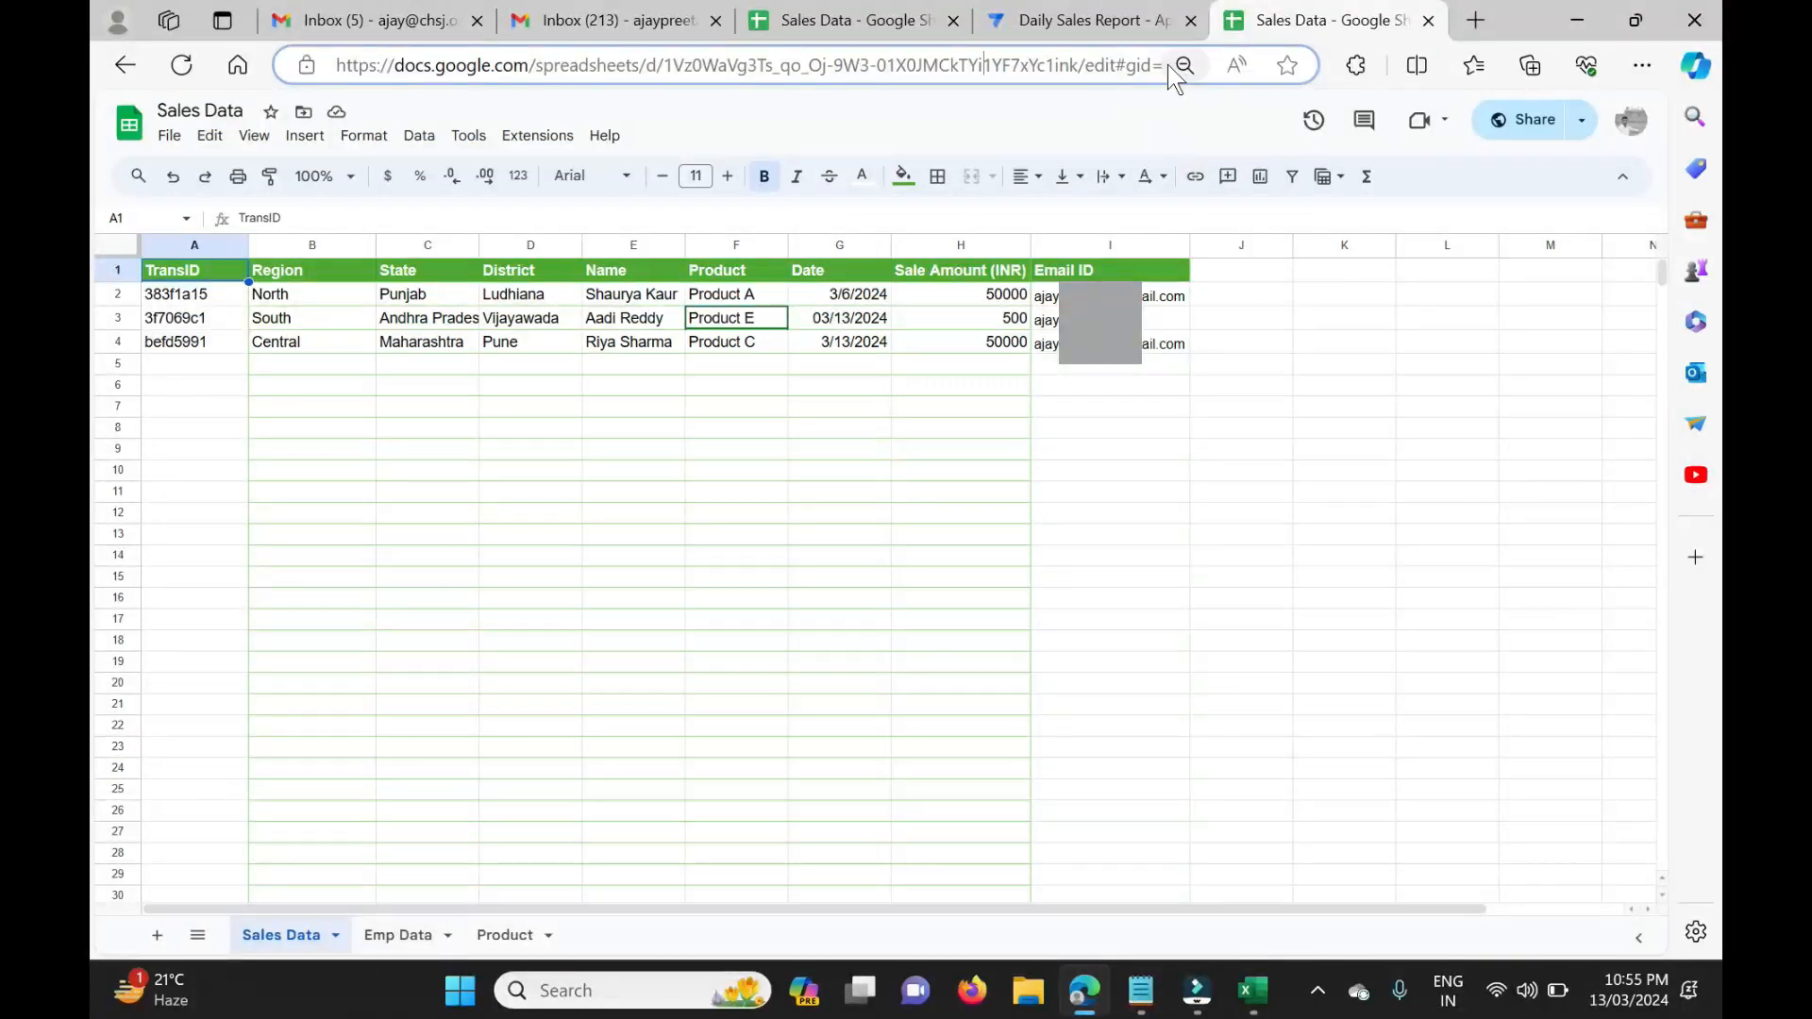
pyautogui.moveTo(1087, 65); pyautogui.dragTo(1236, 60)
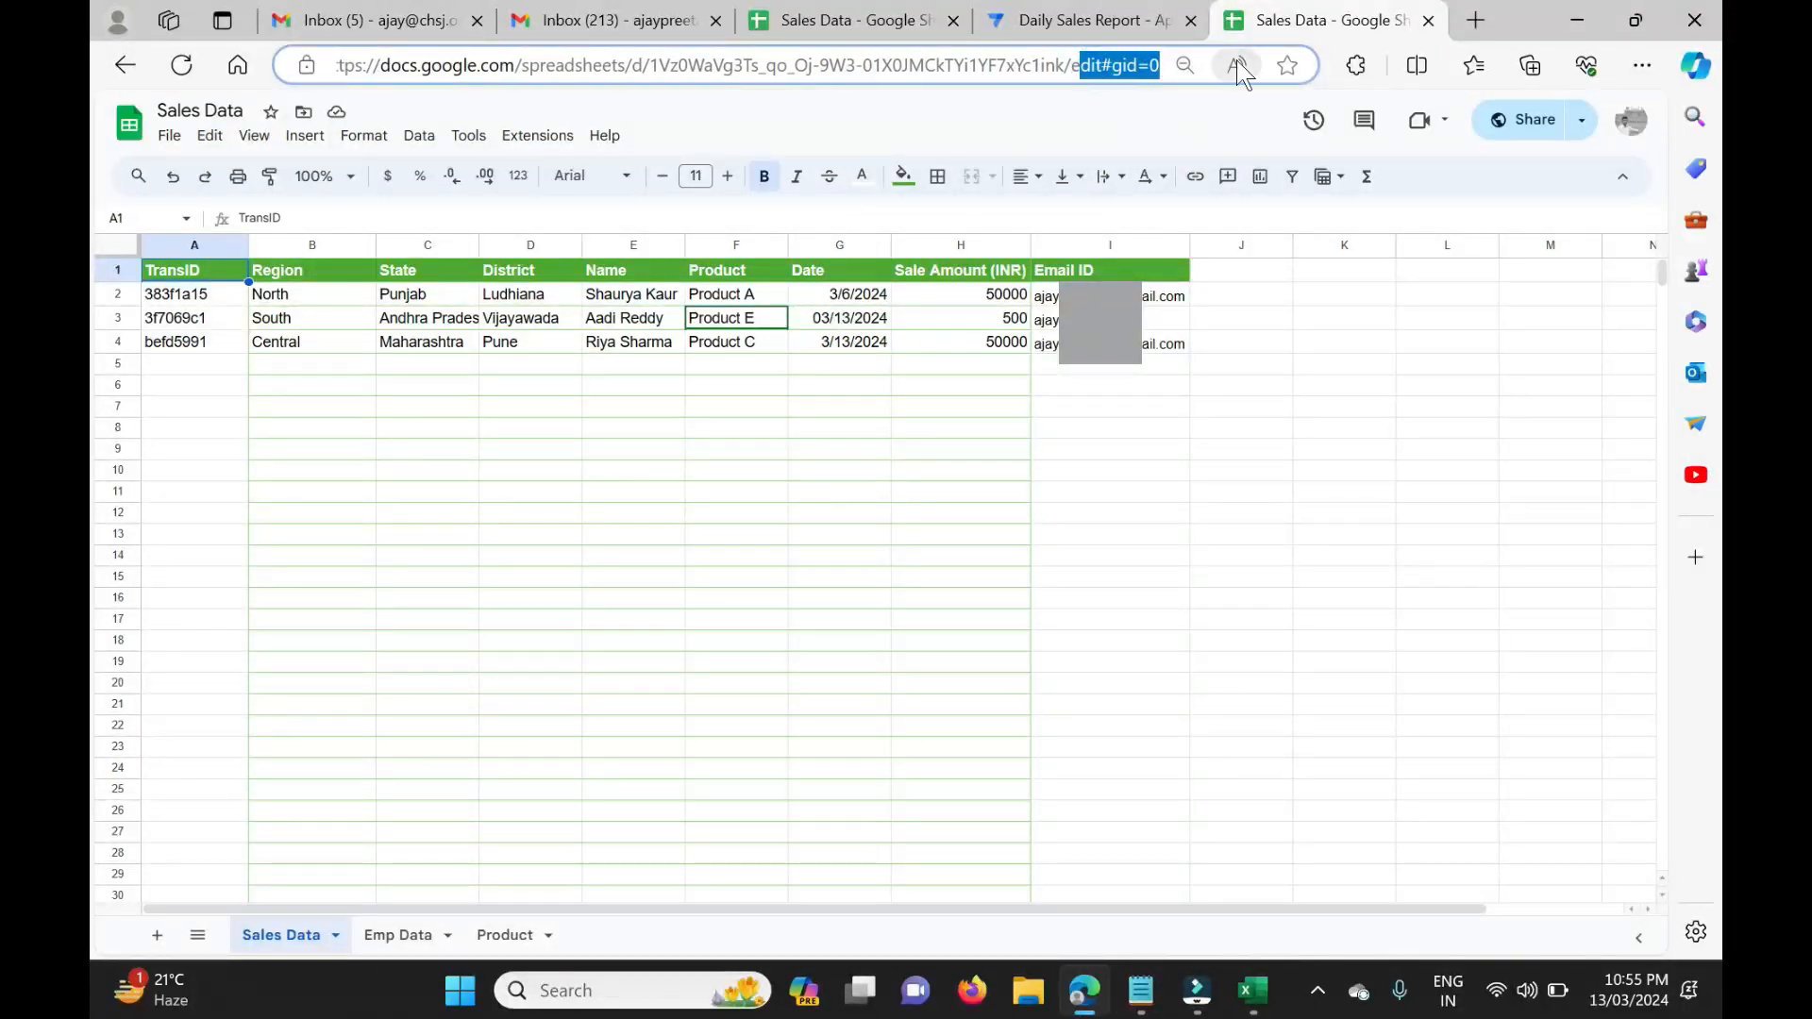
pyautogui.click(1151, 66)
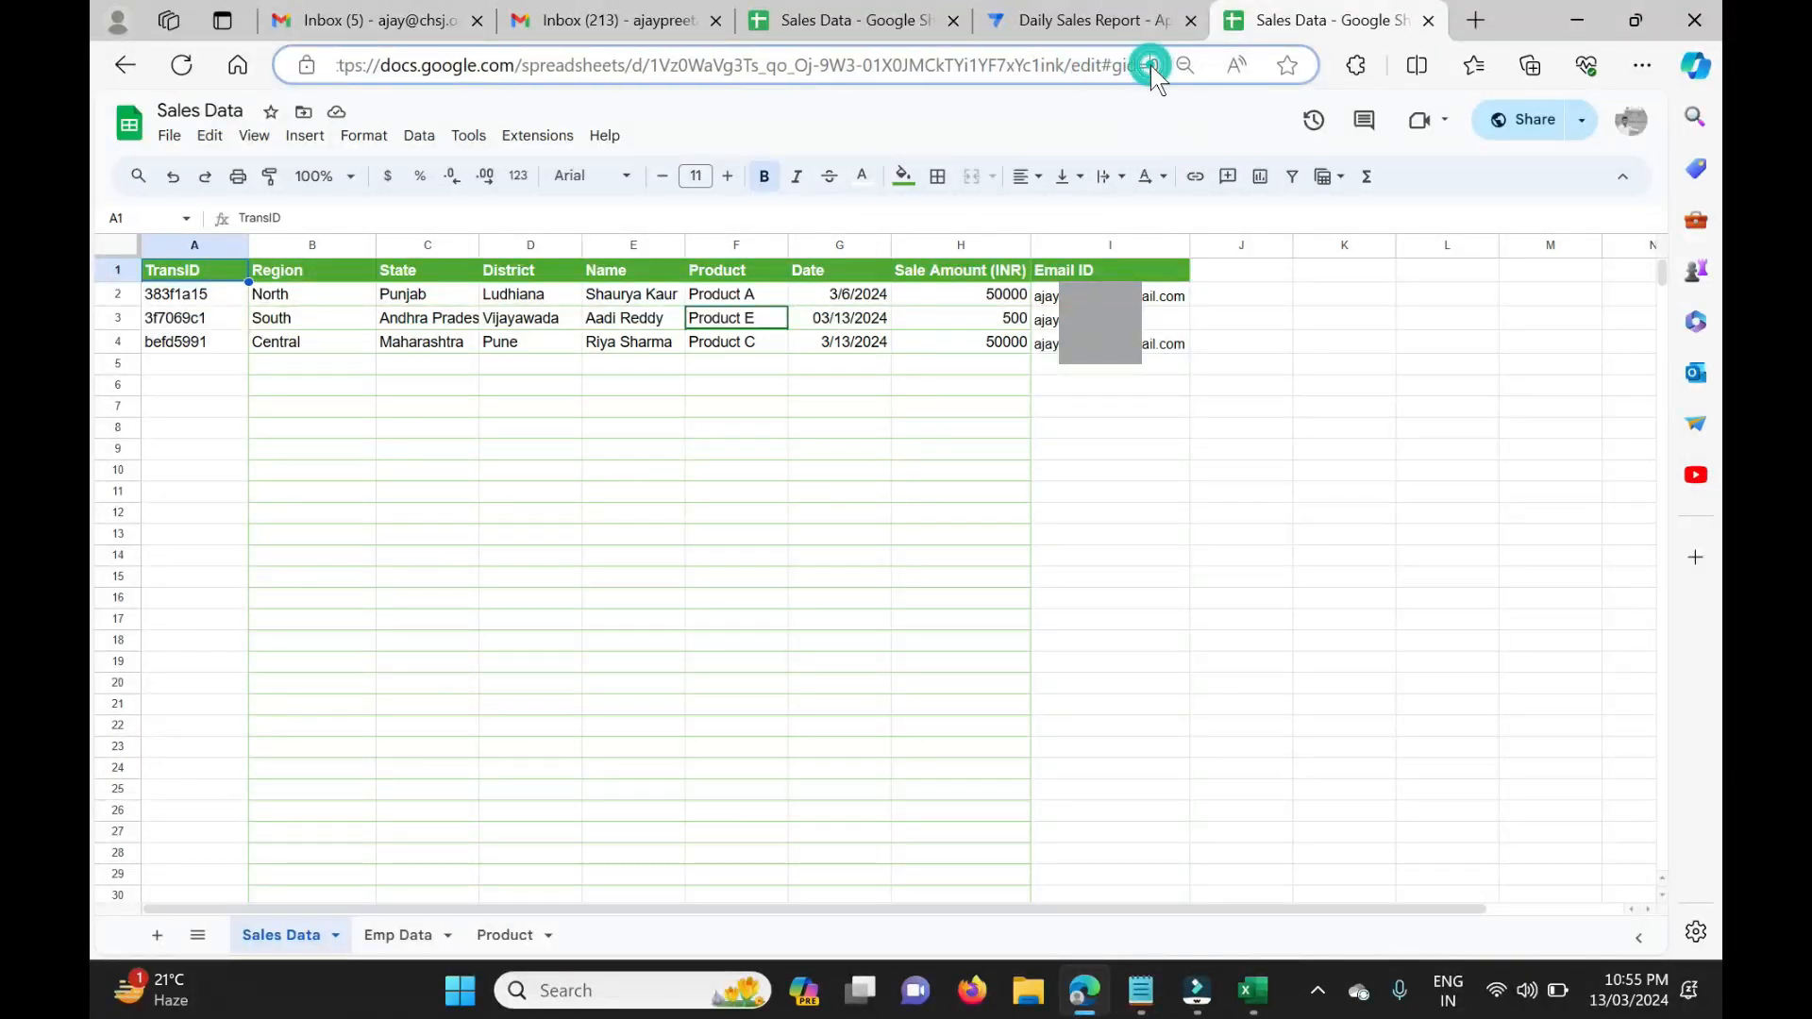
pyautogui.click(406, 935)
pyautogui.click(1214, 66)
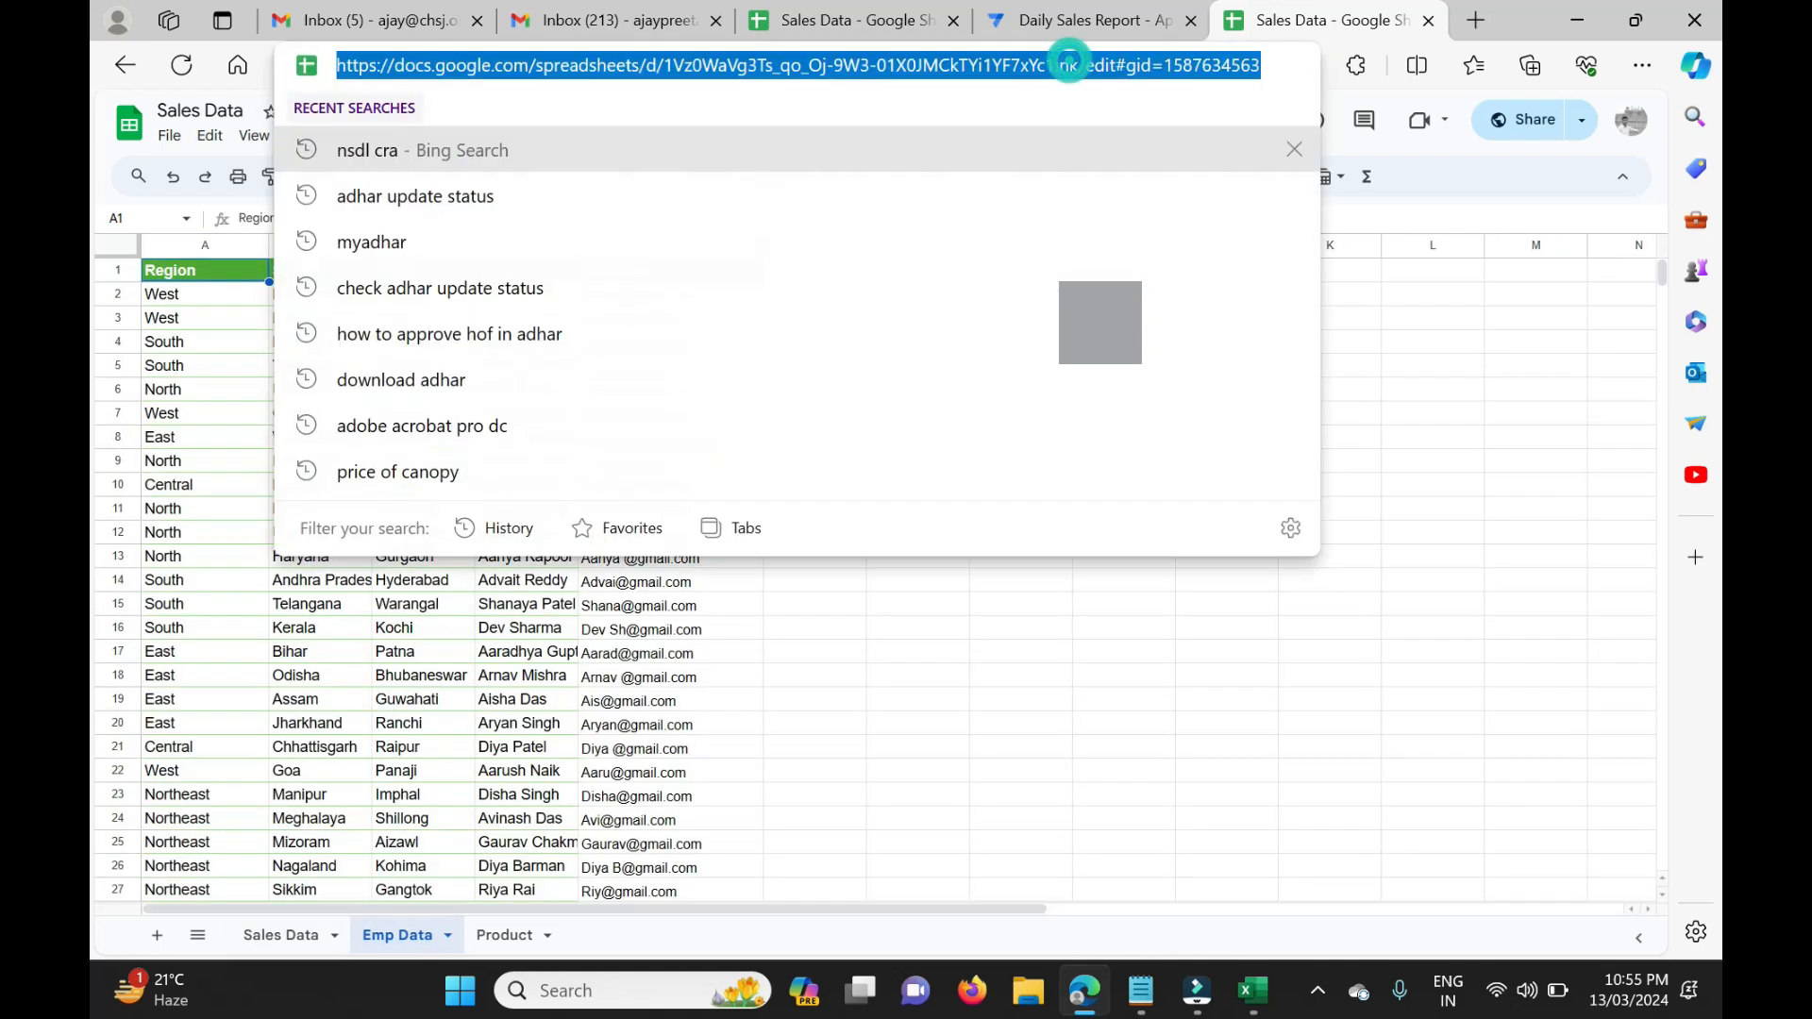
pyautogui.click(1210, 64)
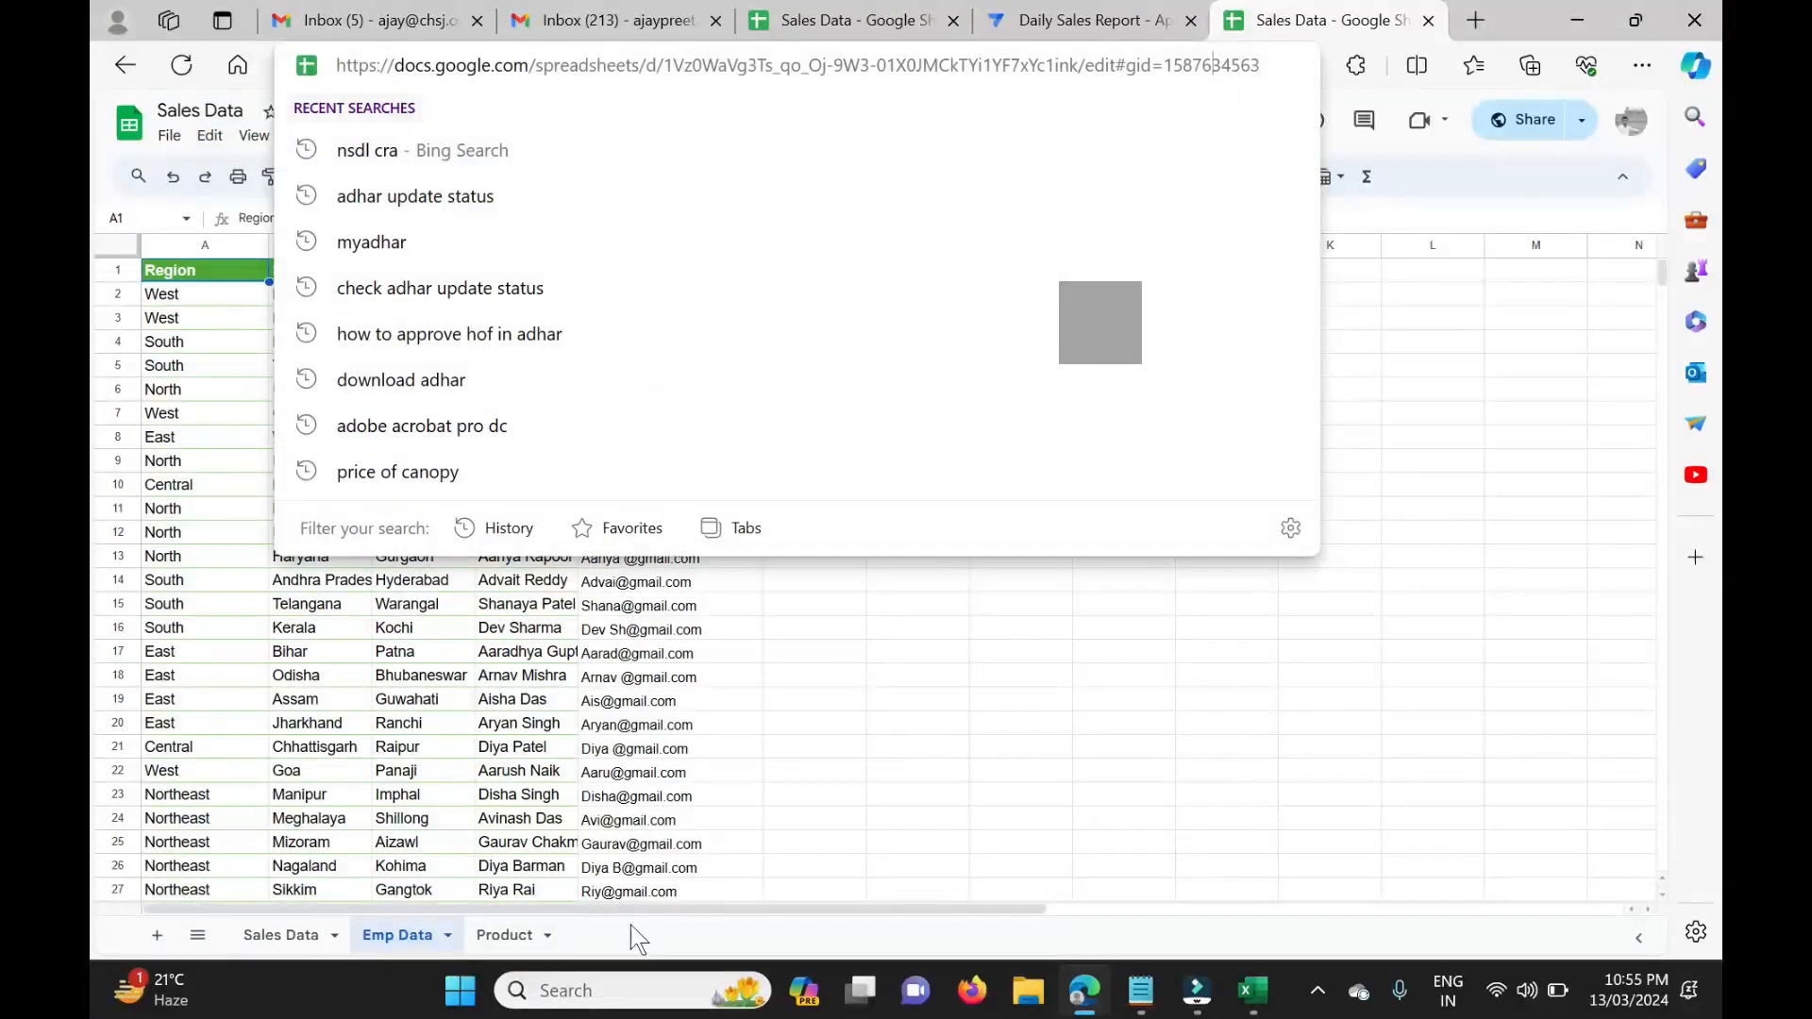
pyautogui.click(297, 935)
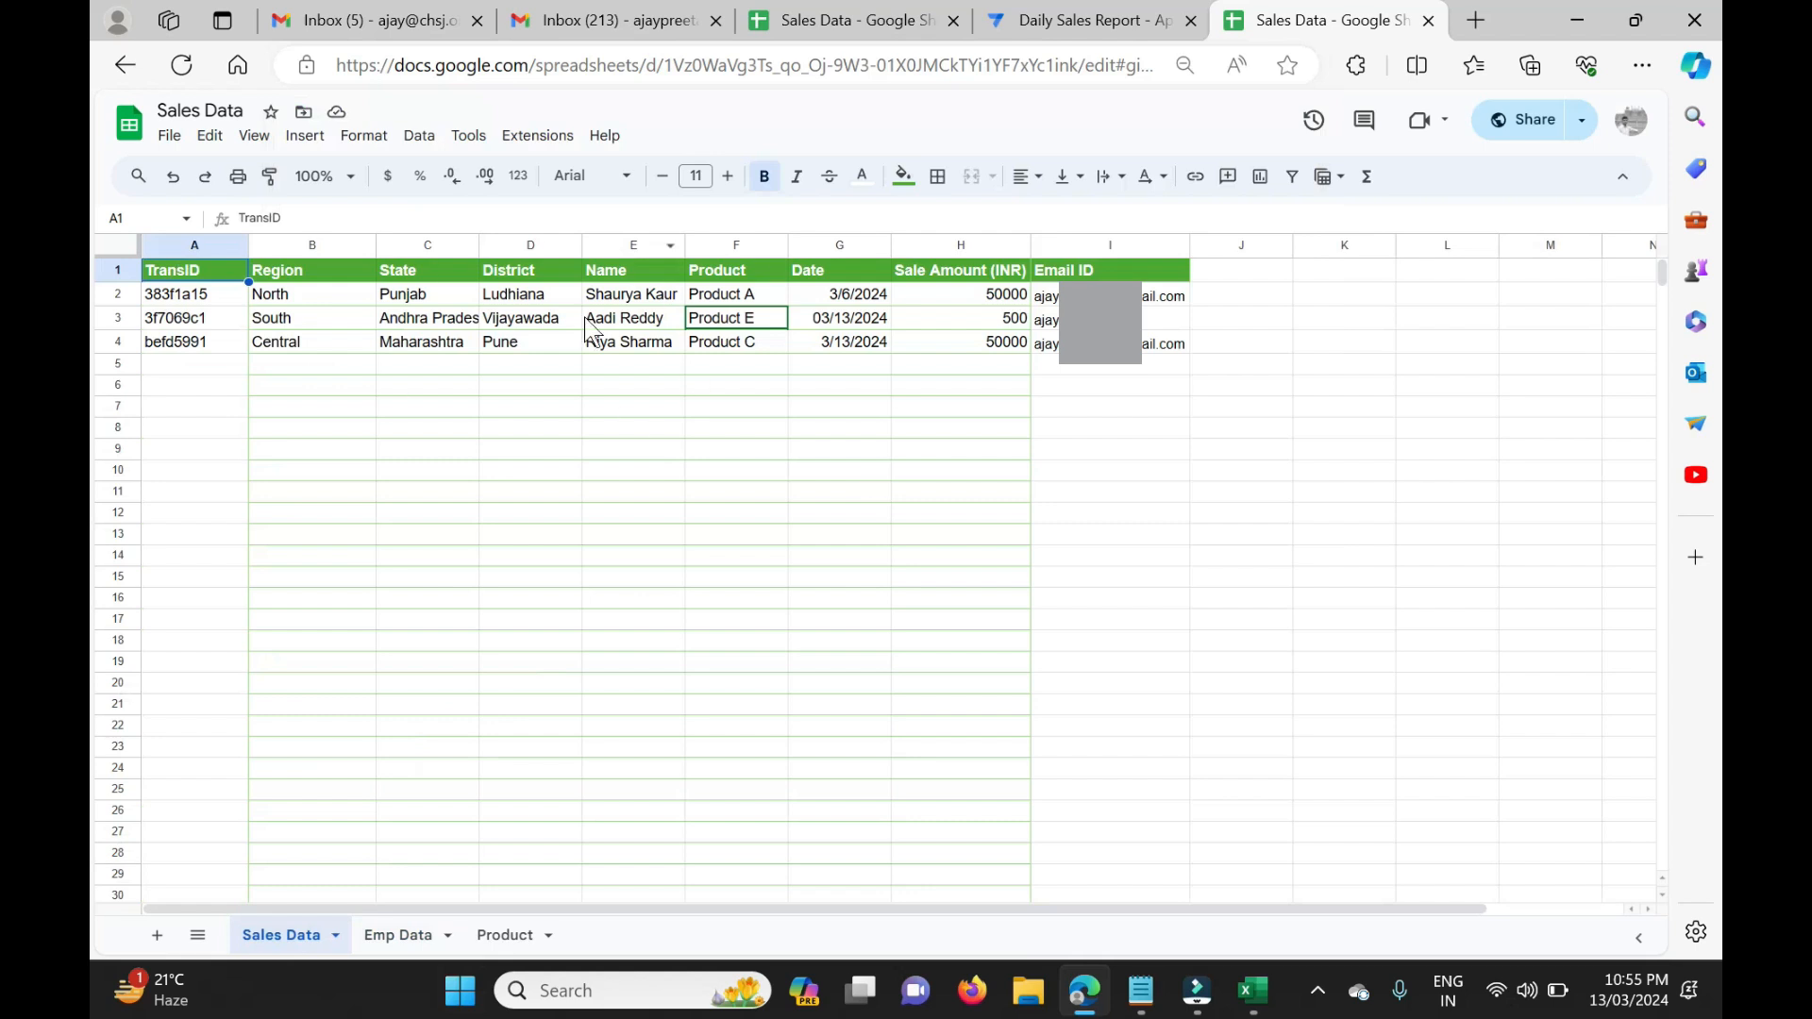
# Step: Read the Sales Data sheet's gid from the URL and add the line "Gid = 0" to the Notepad note
pyautogui.click(1120, 66)
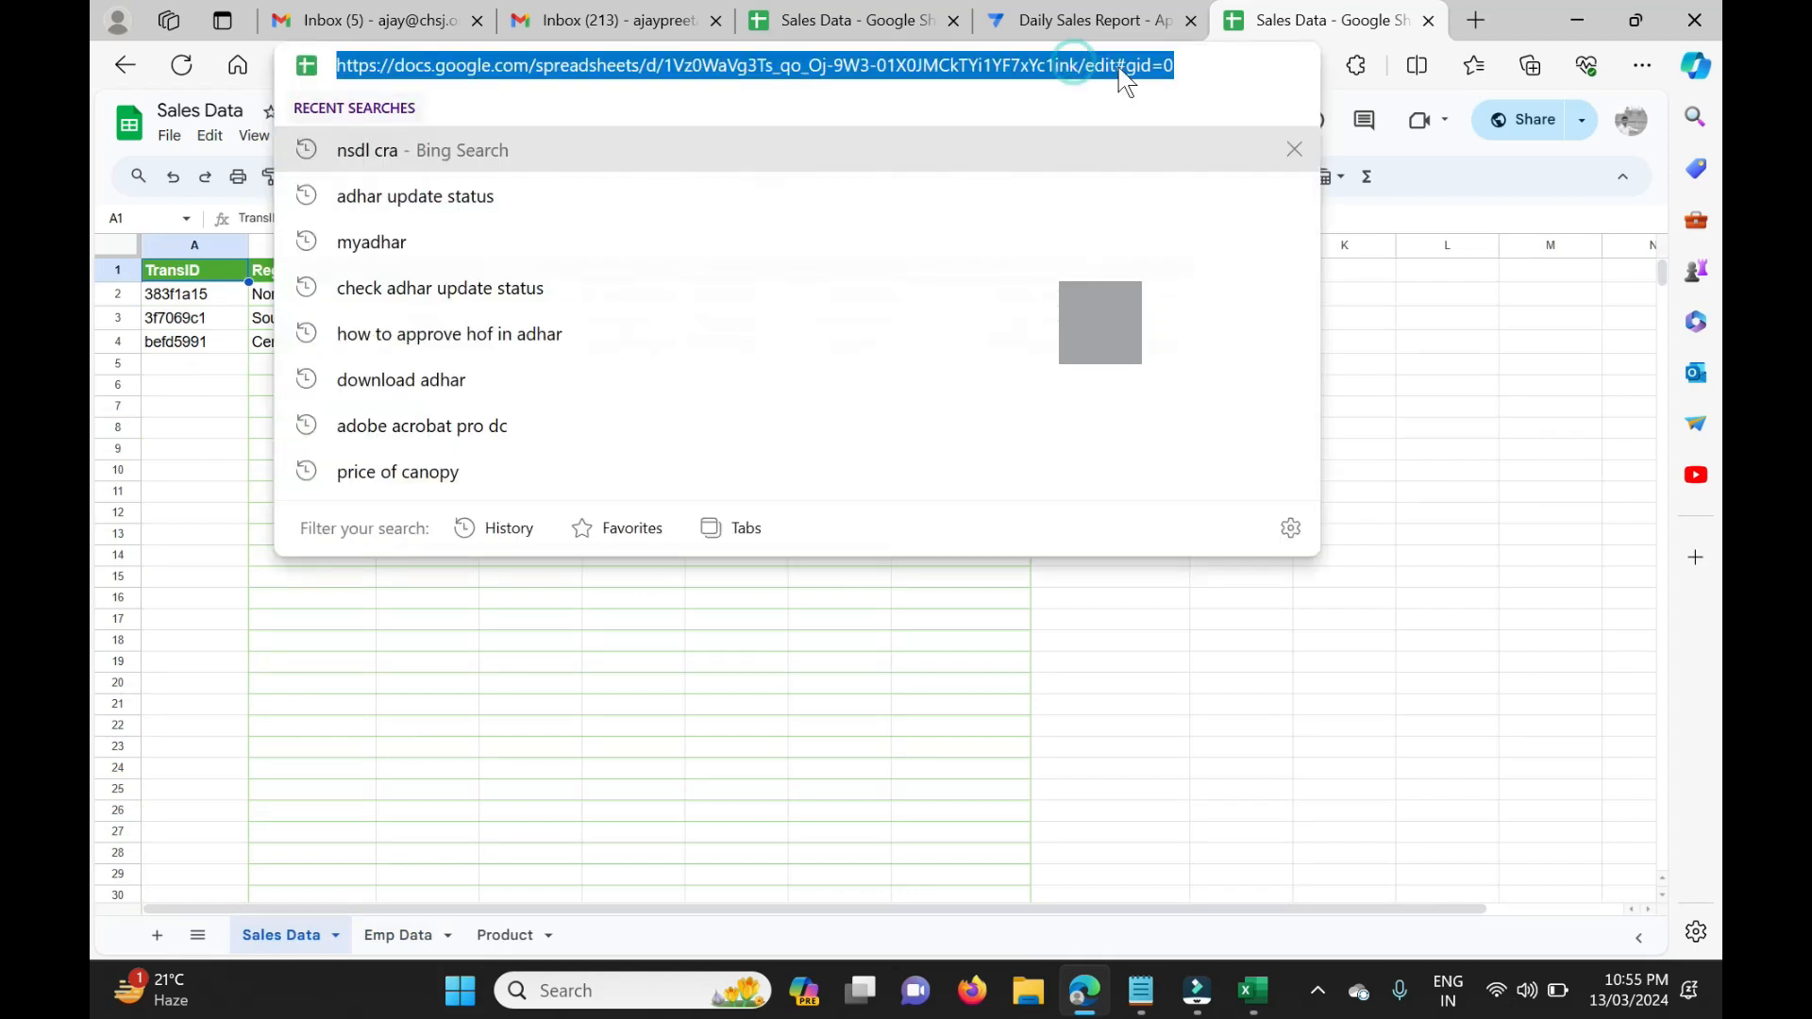
pyautogui.click(1167, 68)
pyautogui.hotkey('shift', 'Left')
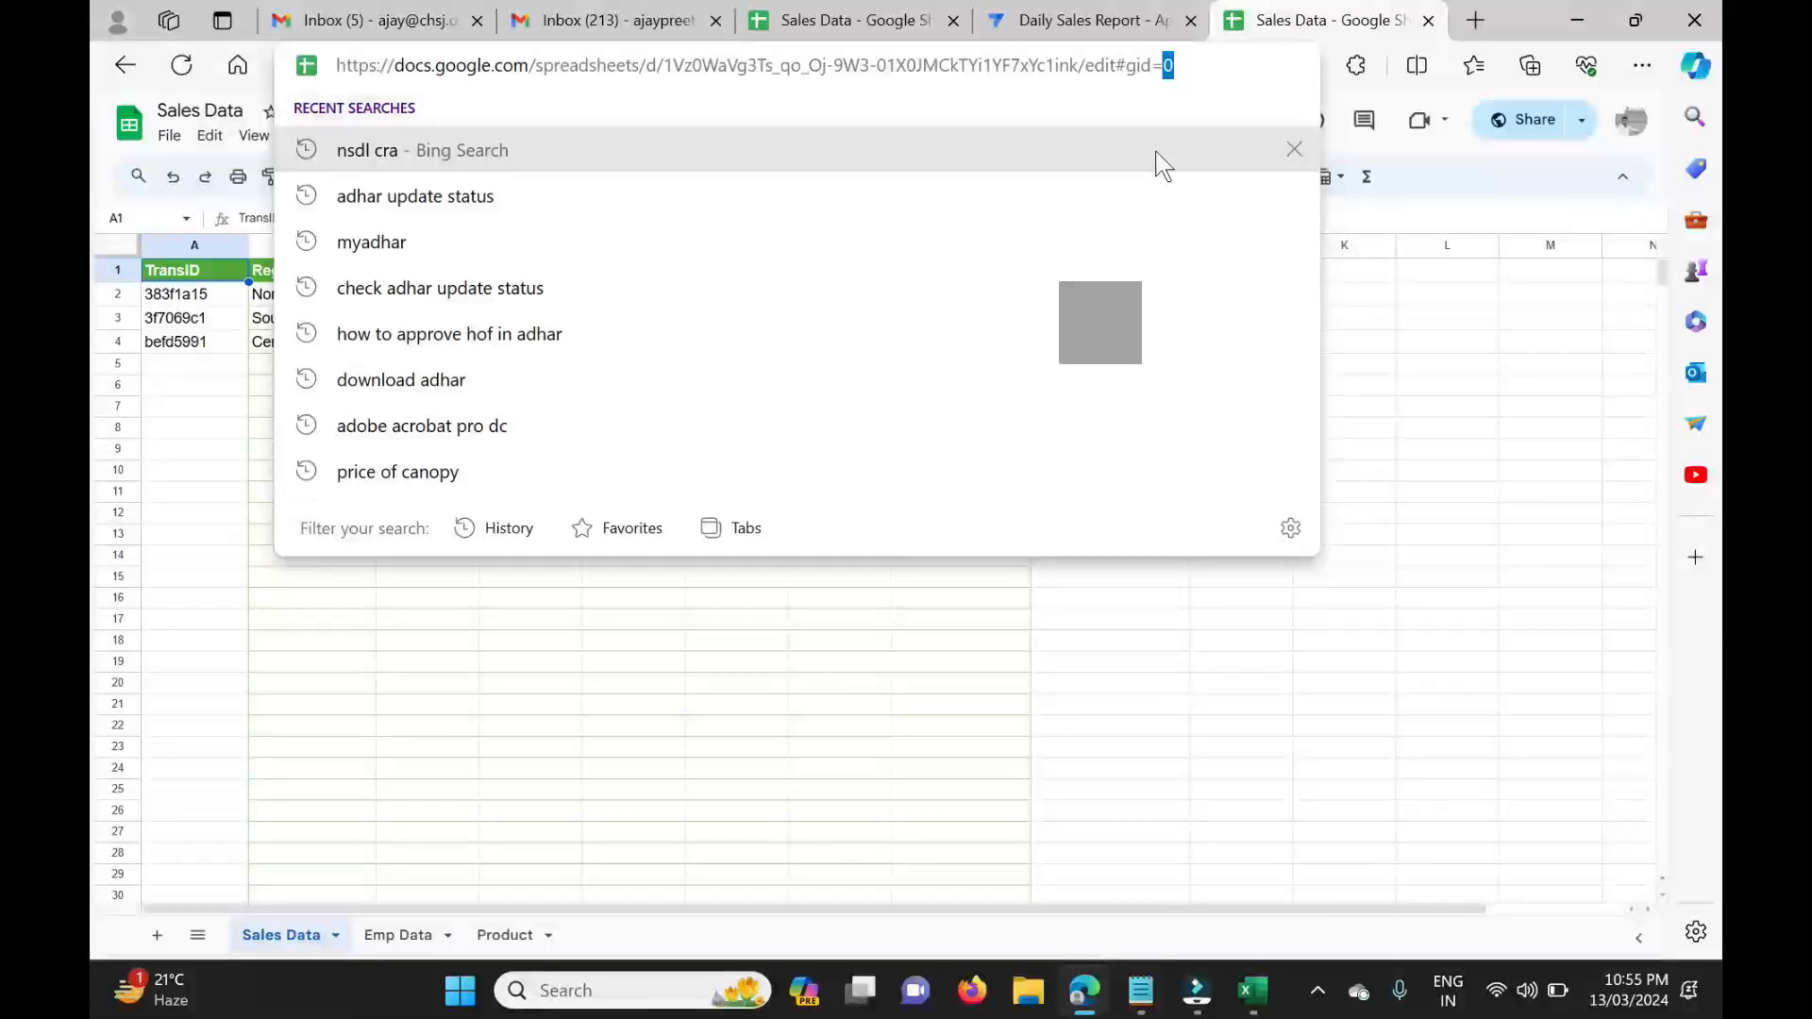
pyautogui.click(1412, 415)
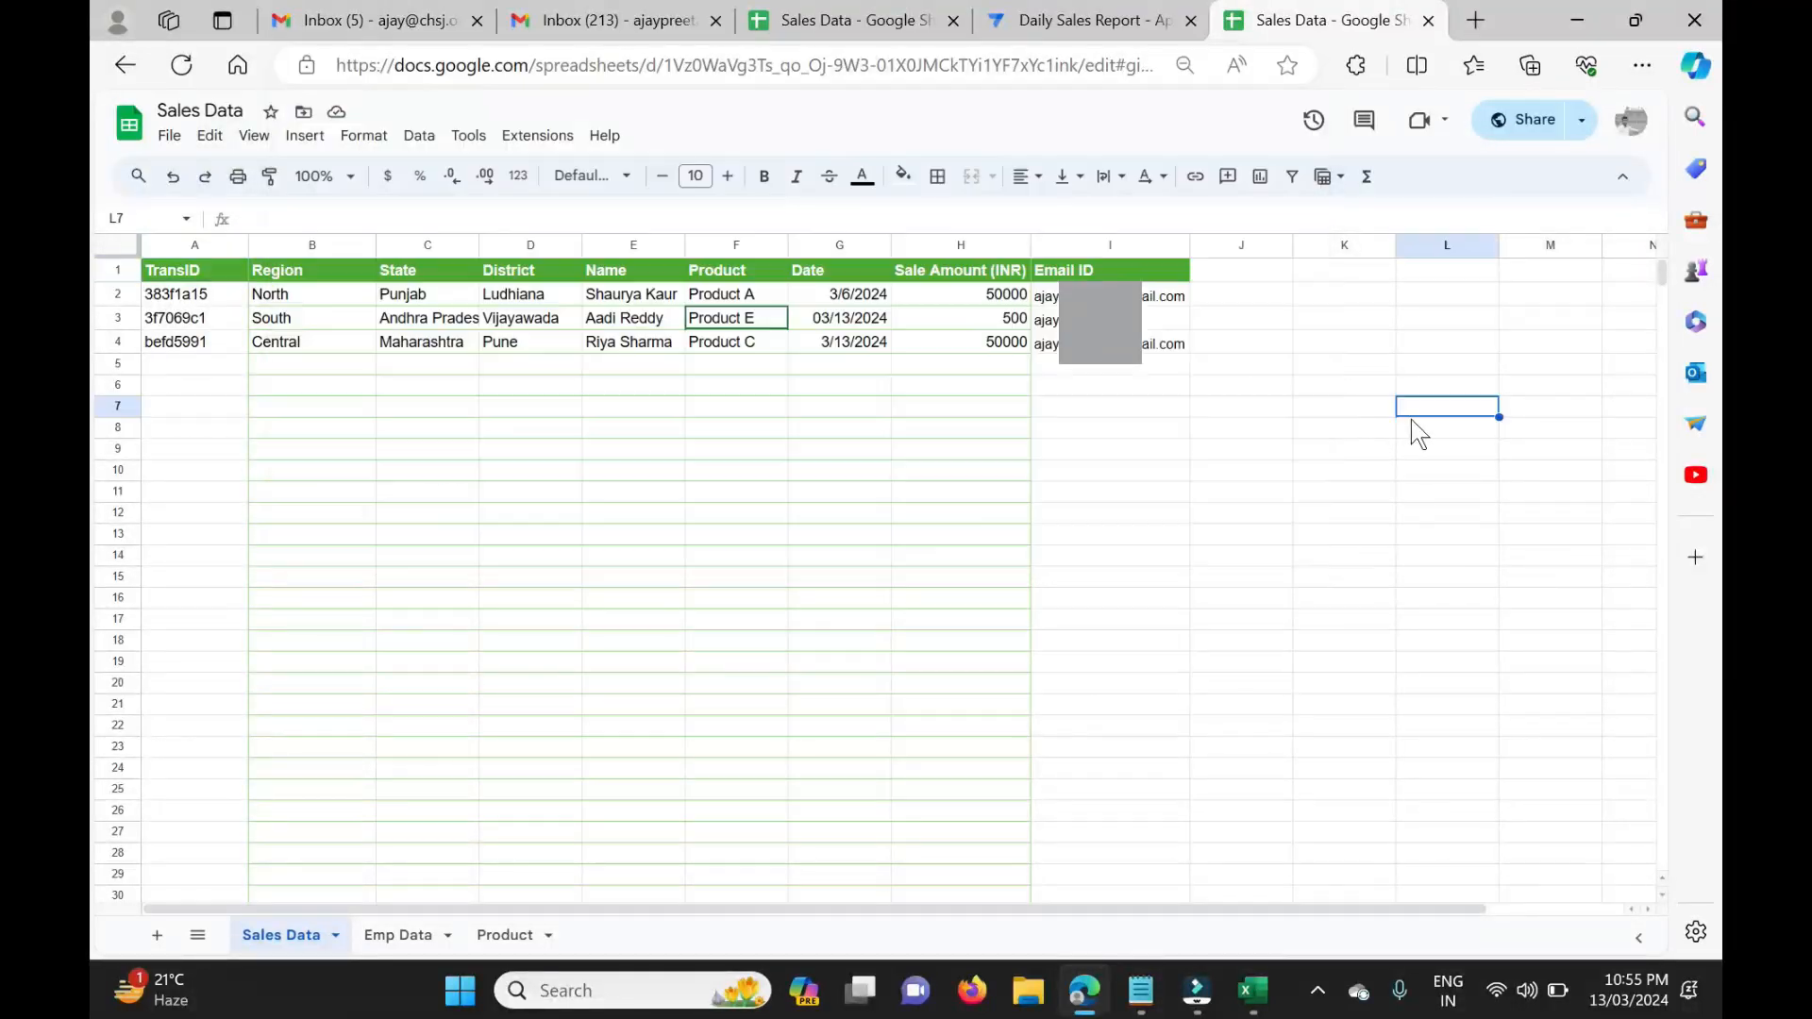
pyautogui.click(1141, 990)
pyautogui.write('Gid')
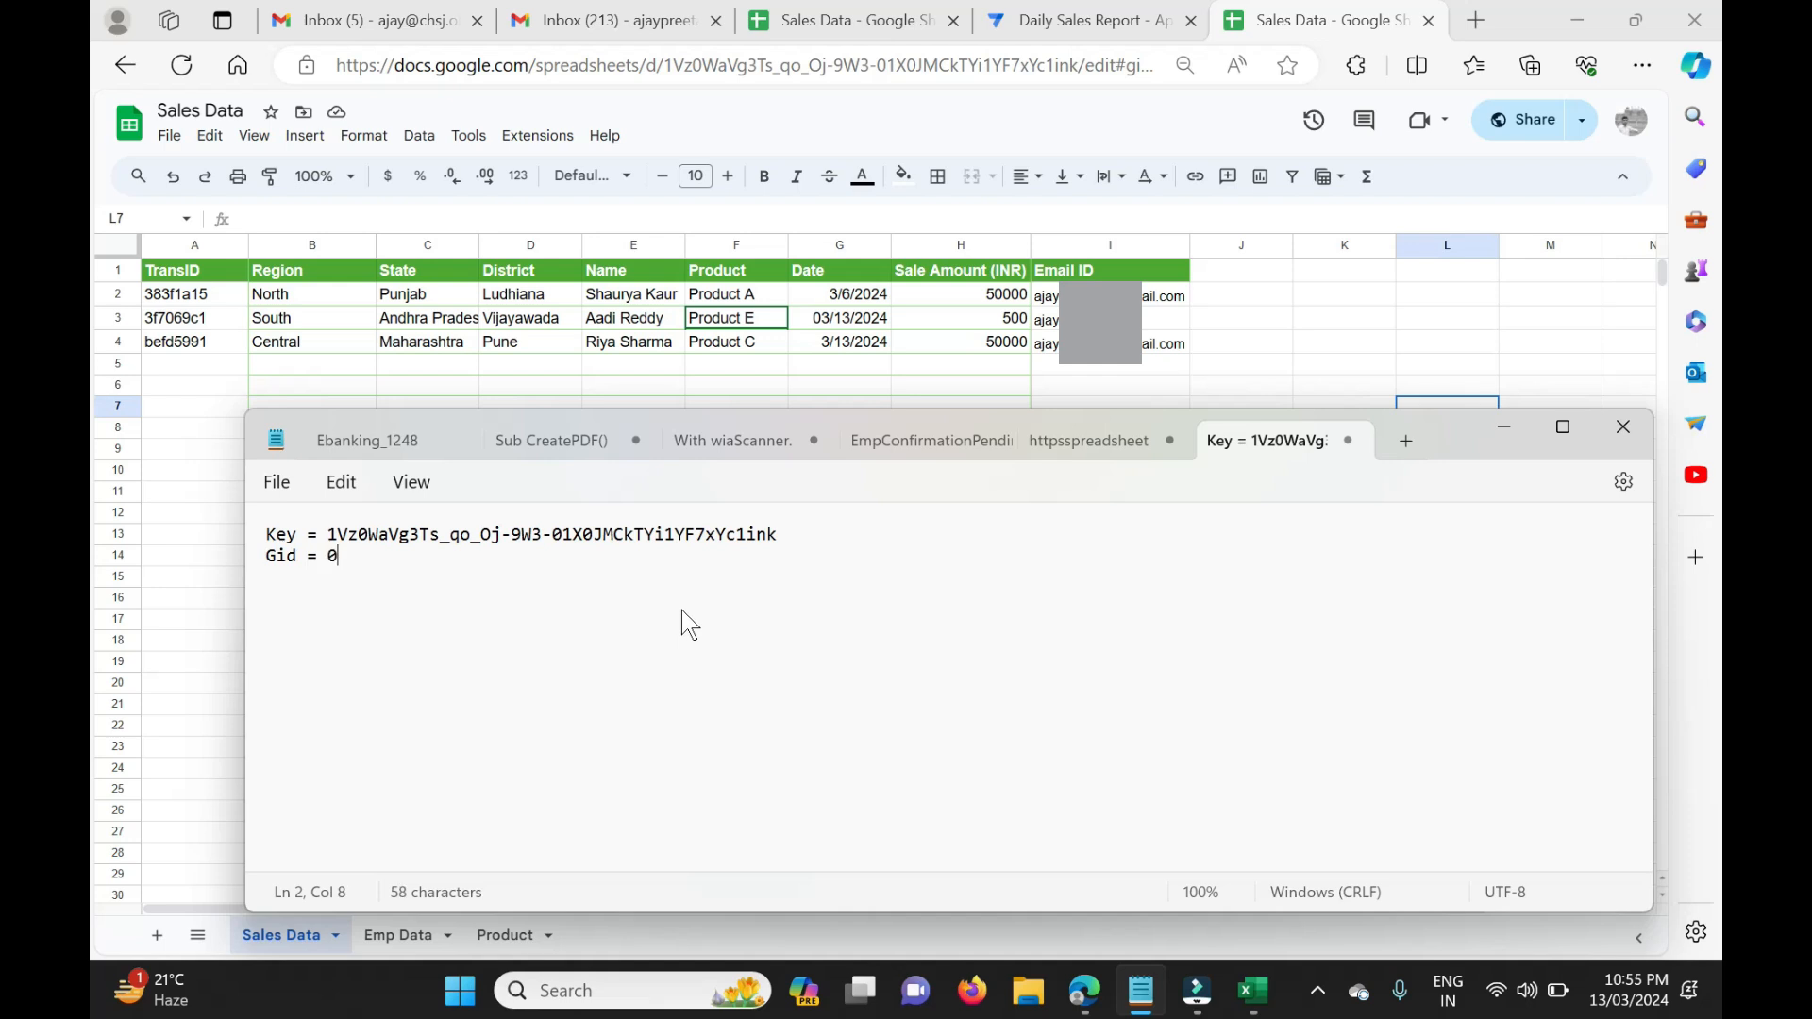
pyautogui.write(' = 0')
pyautogui.hotkey('ctrl', 'a')
# Step: Return to the browser and close both Sales Data spreadsheet tabs
pyautogui.click(223, 434)
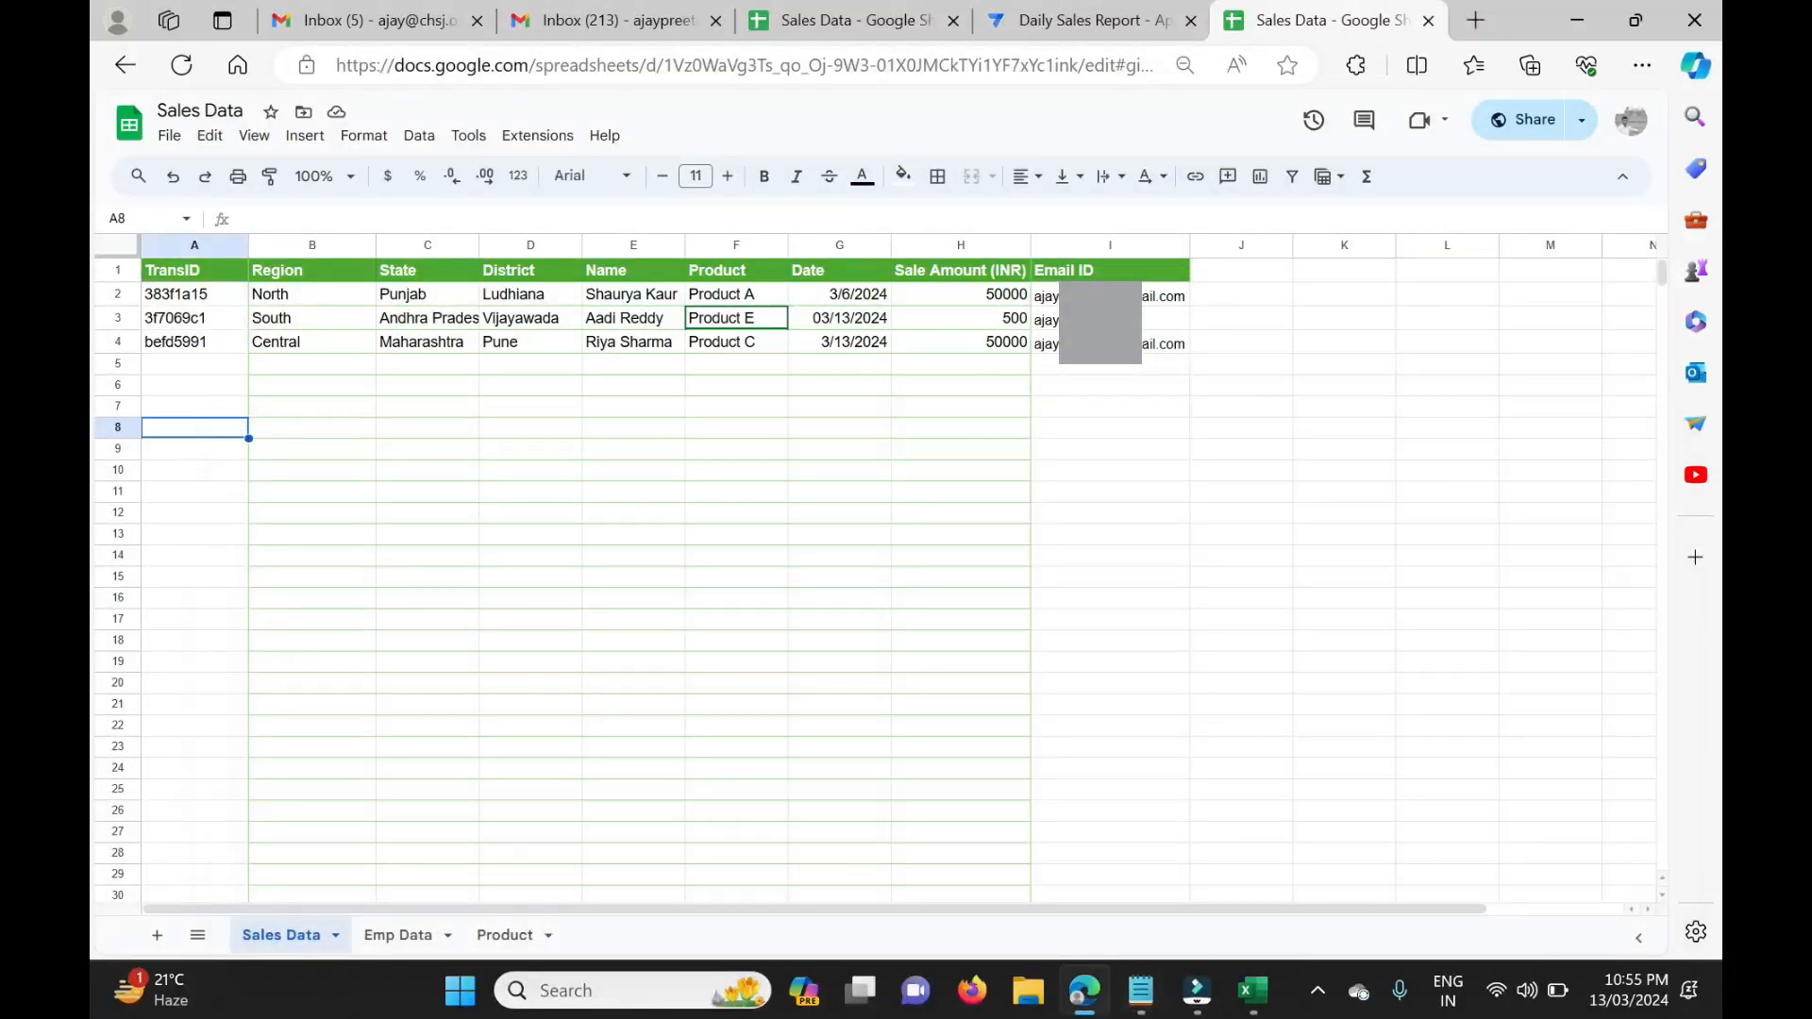
pyautogui.click(1428, 20)
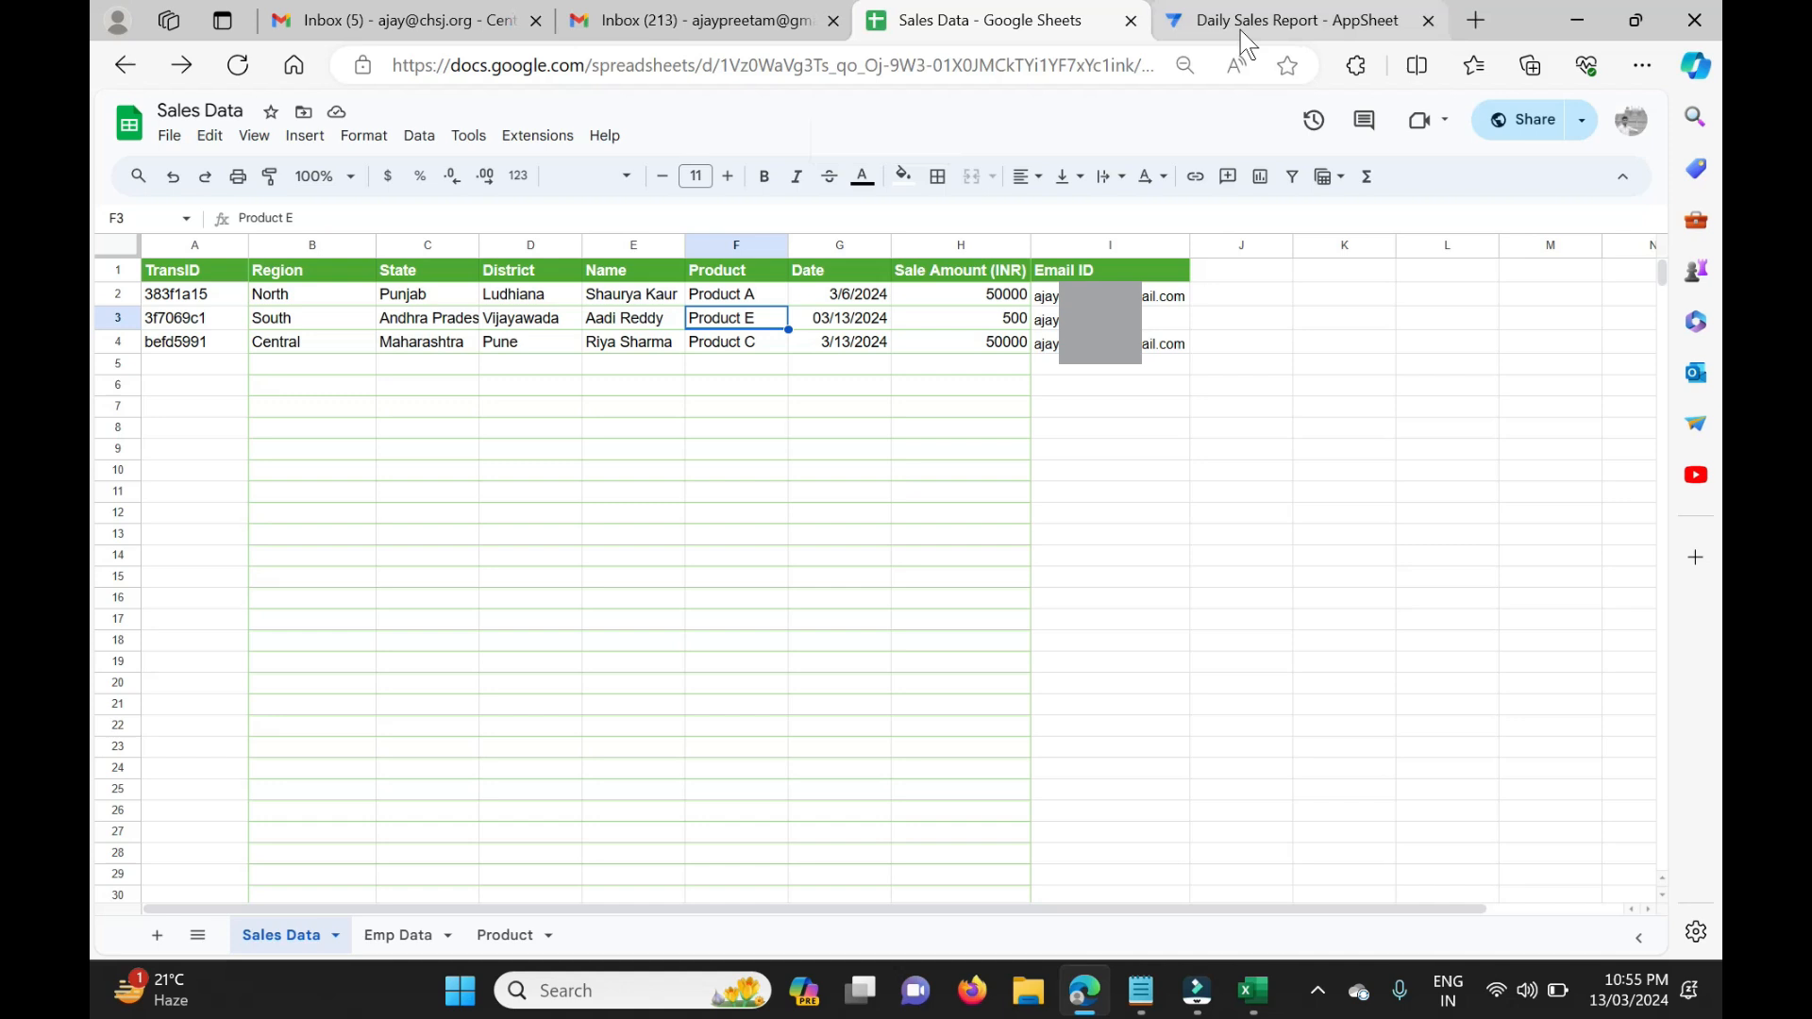
pyautogui.click(1131, 21)
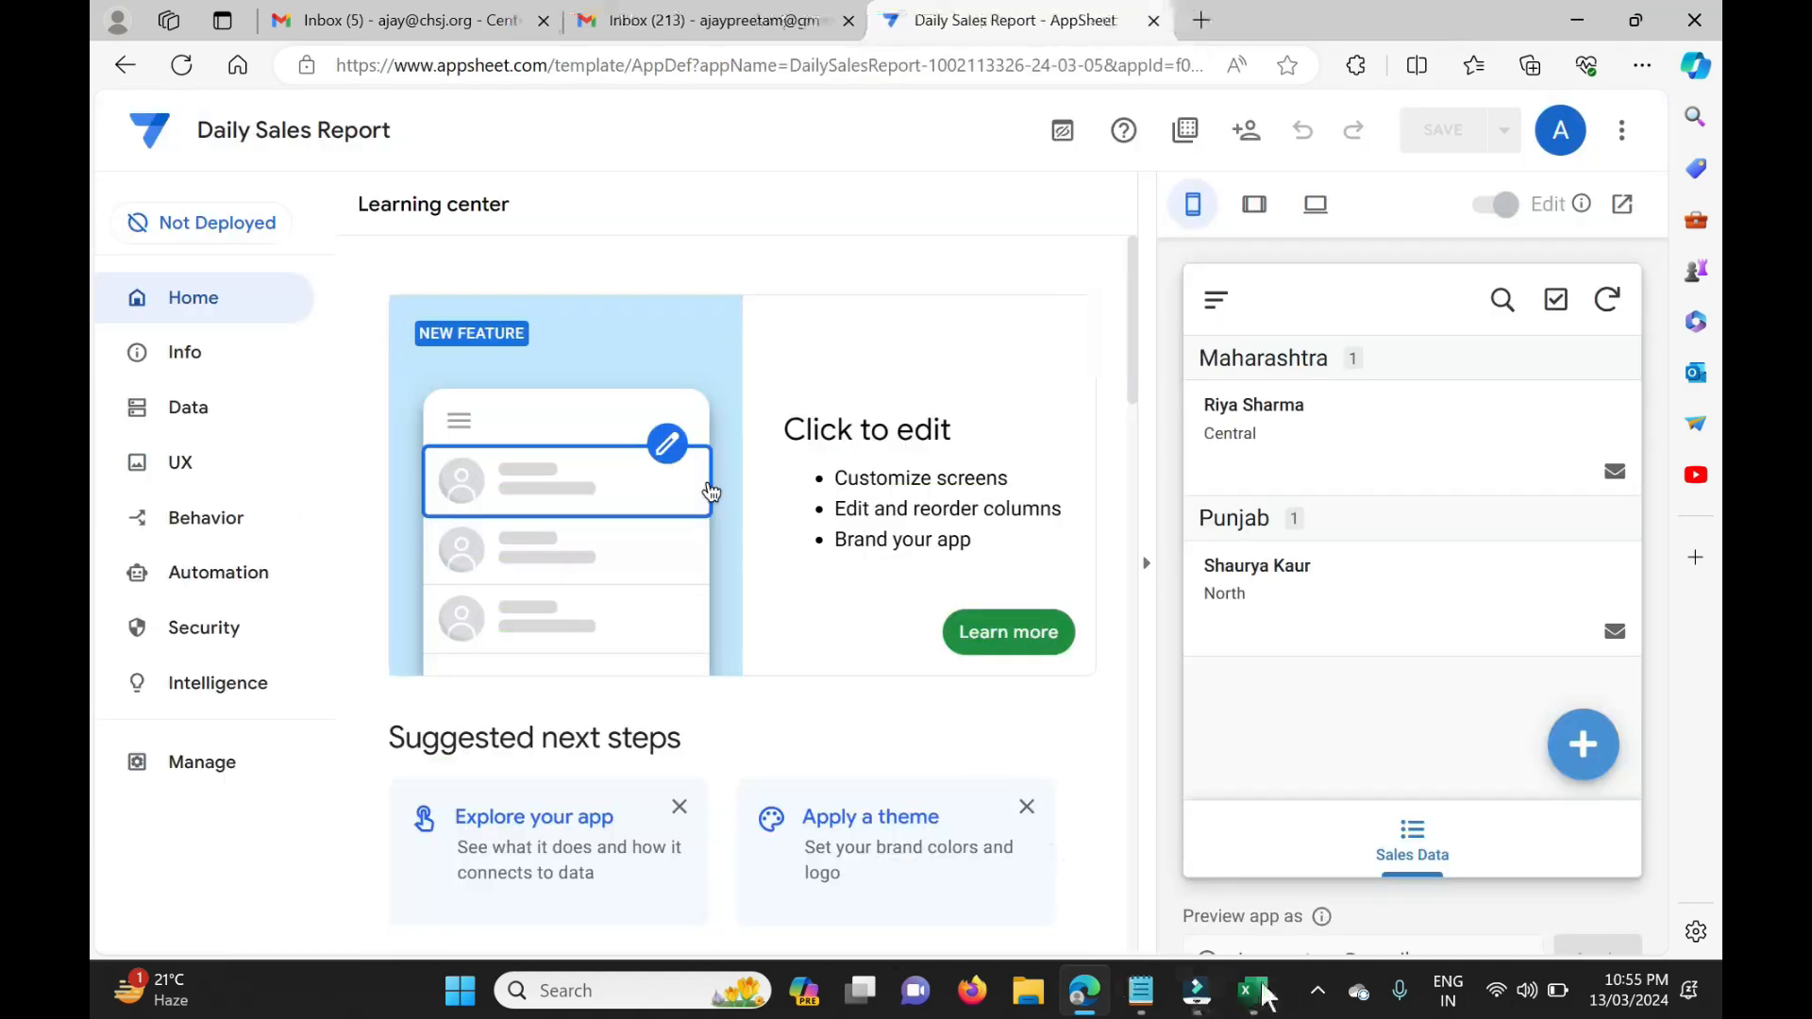
# Step: Switch to the blank Excel workbook and start a data import from the web
pyautogui.moveTo(1258, 982)
pyautogui.click(1175, 863)
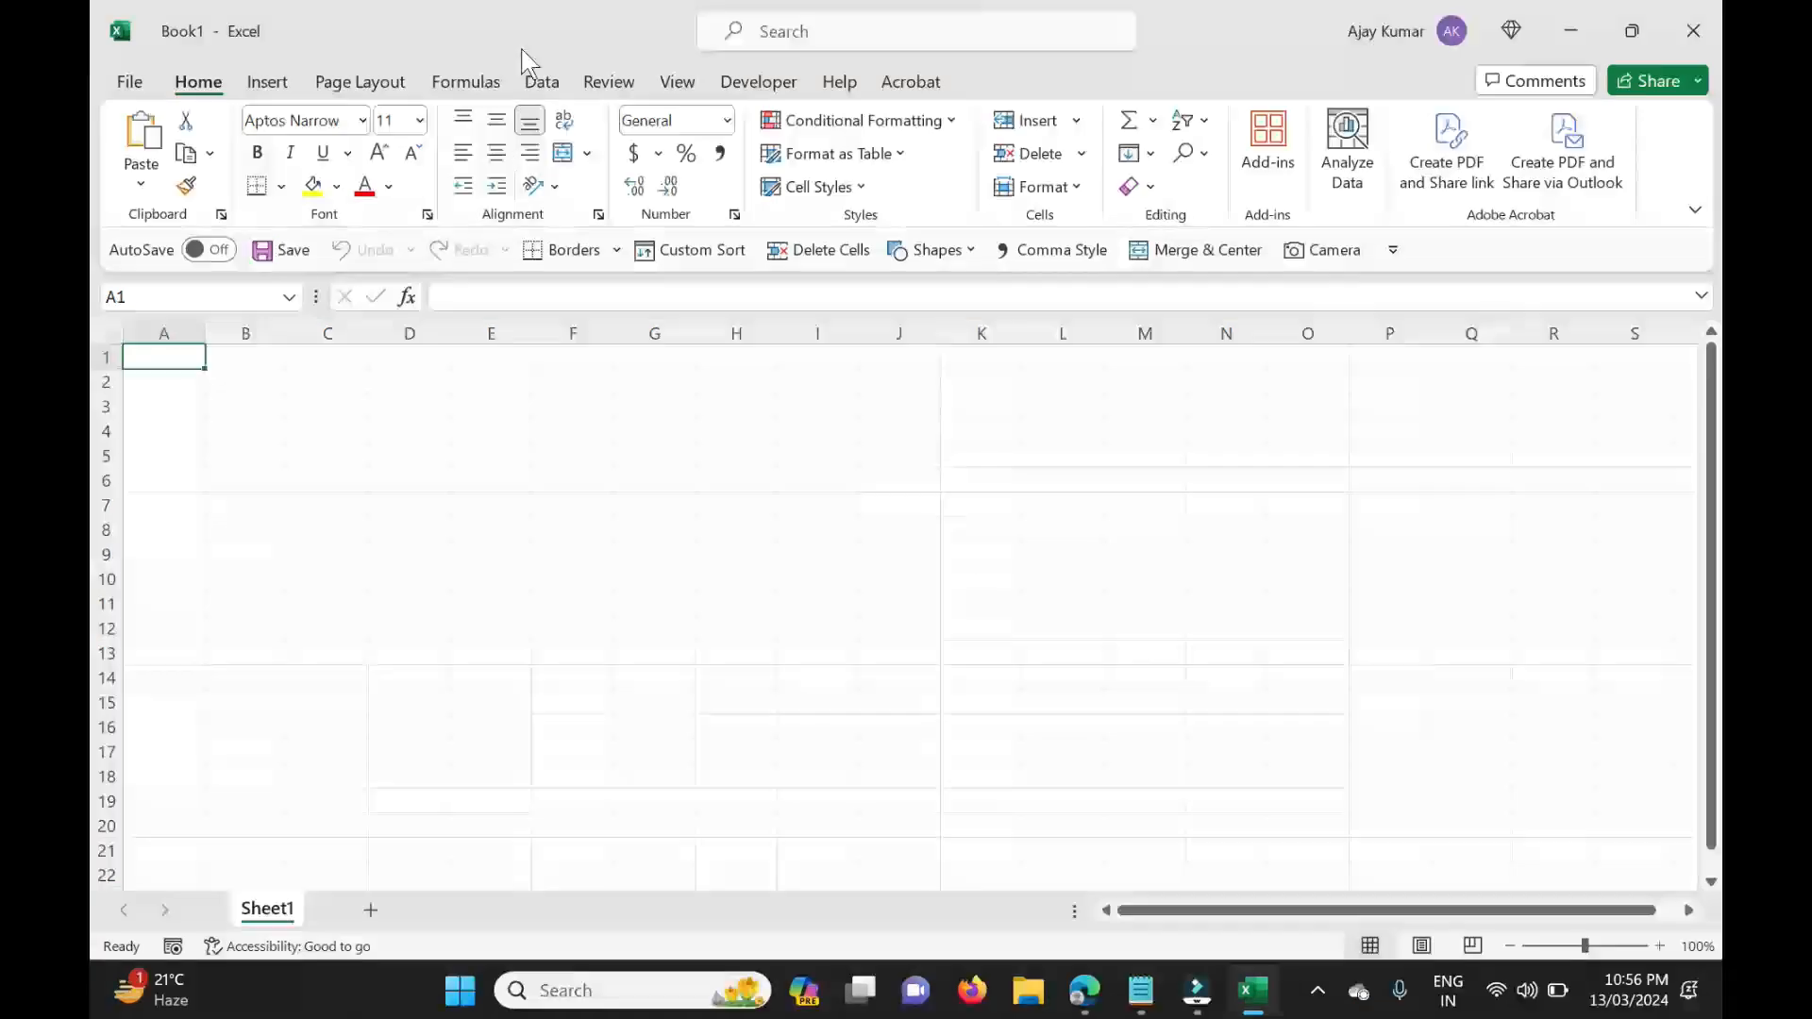
pyautogui.click(538, 83)
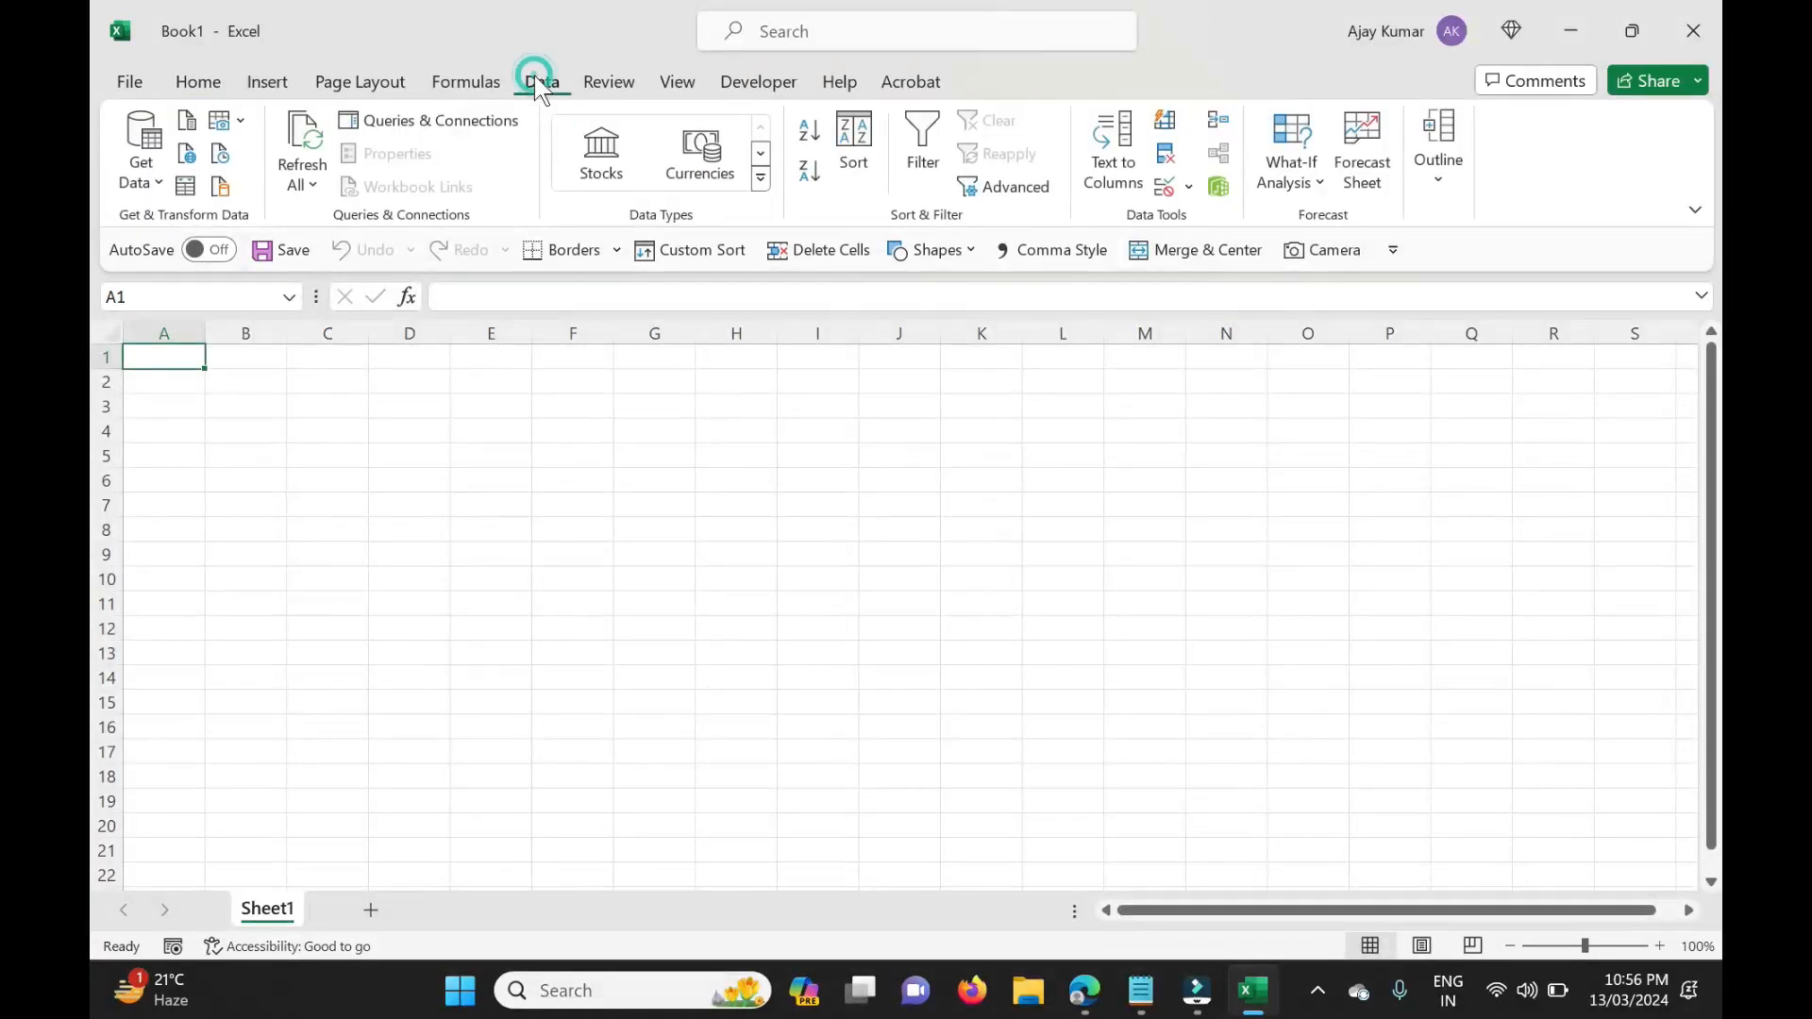
pyautogui.click(156, 181)
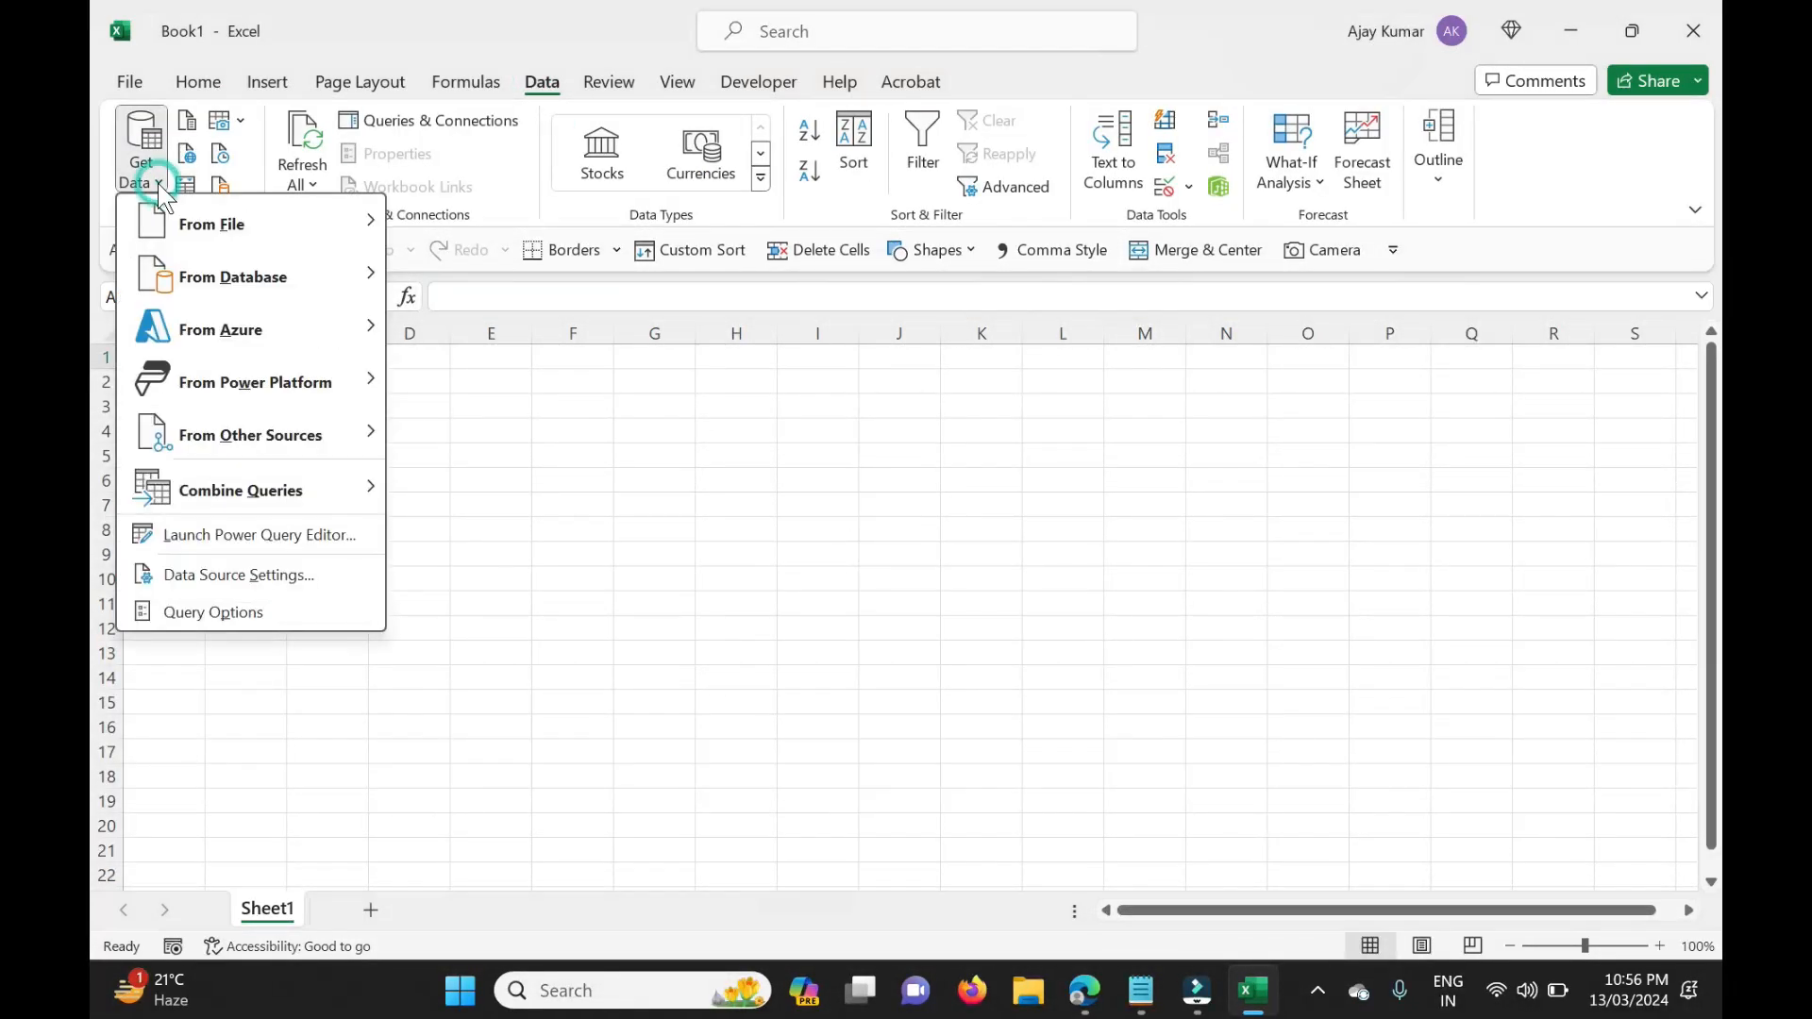
pyautogui.click(252, 445)
pyautogui.click(556, 500)
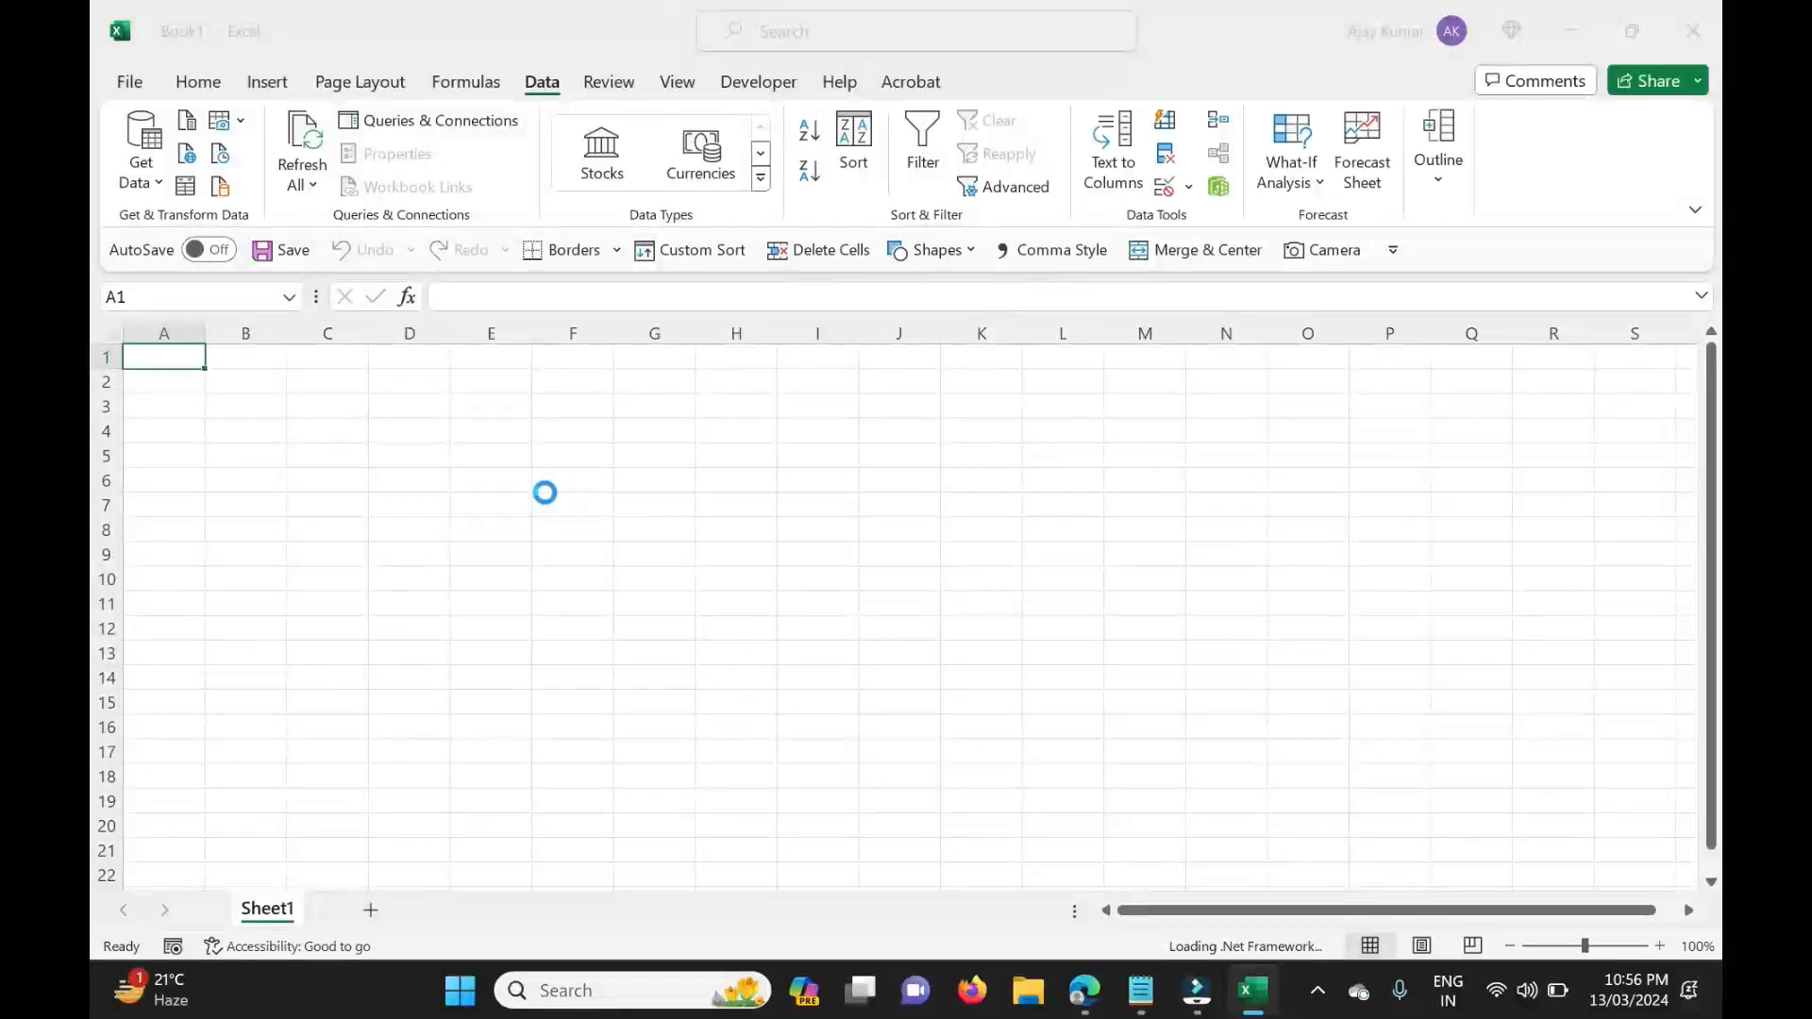
pyautogui.click(578, 487)
pyautogui.write('h')
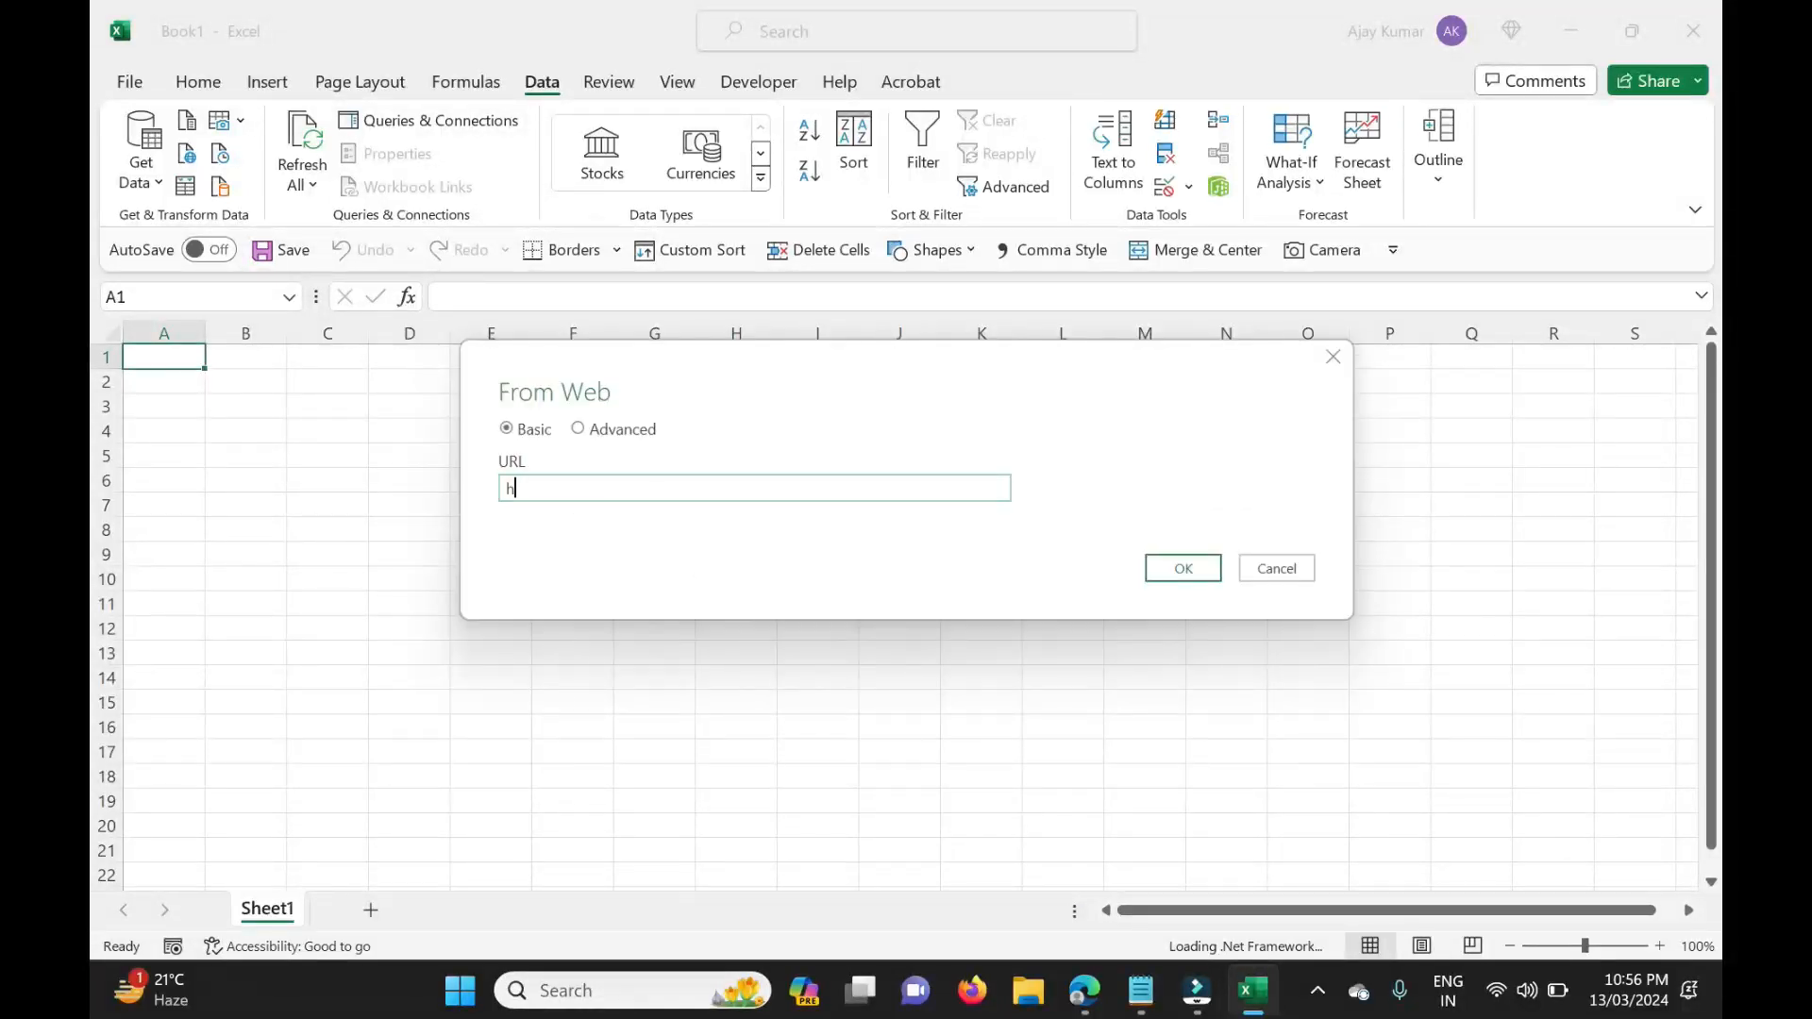
pyautogui.write('ttps')
pyautogui.write('://')
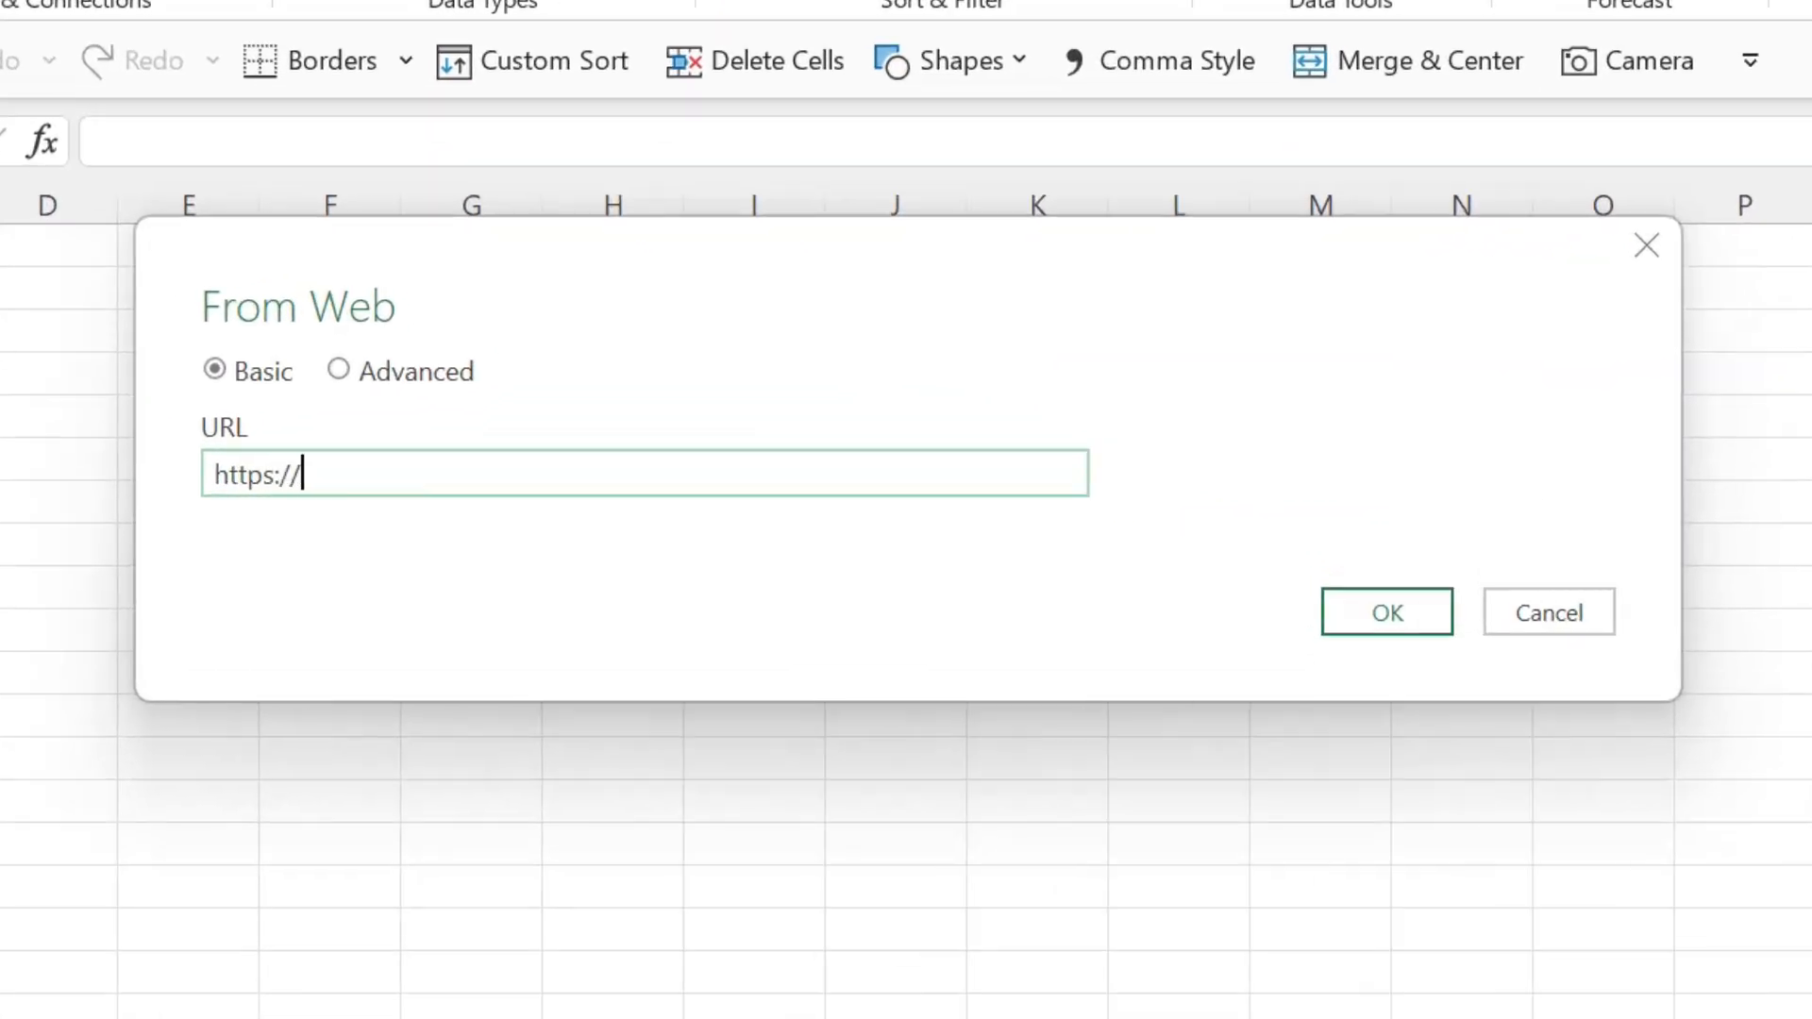
pyautogui.write('Spreadsheet.google.com/tq?')
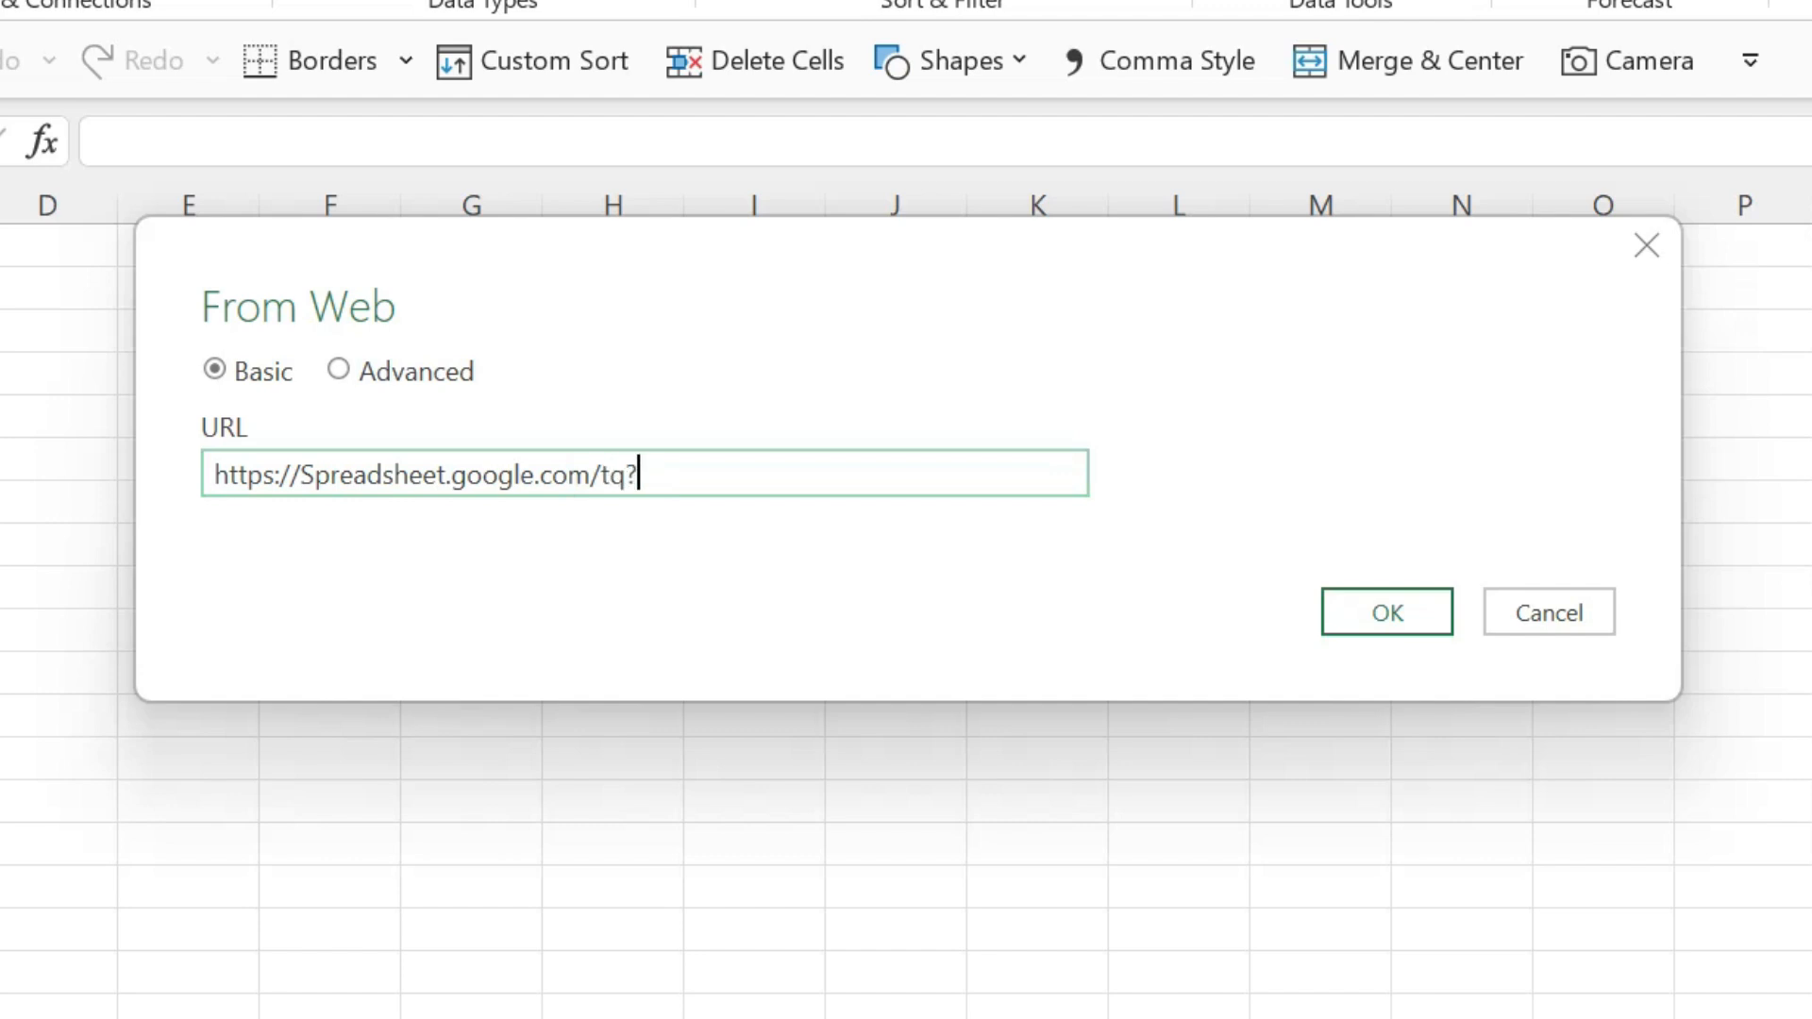
pyautogui.write('tqx')
pyautogui.write('=out:html')
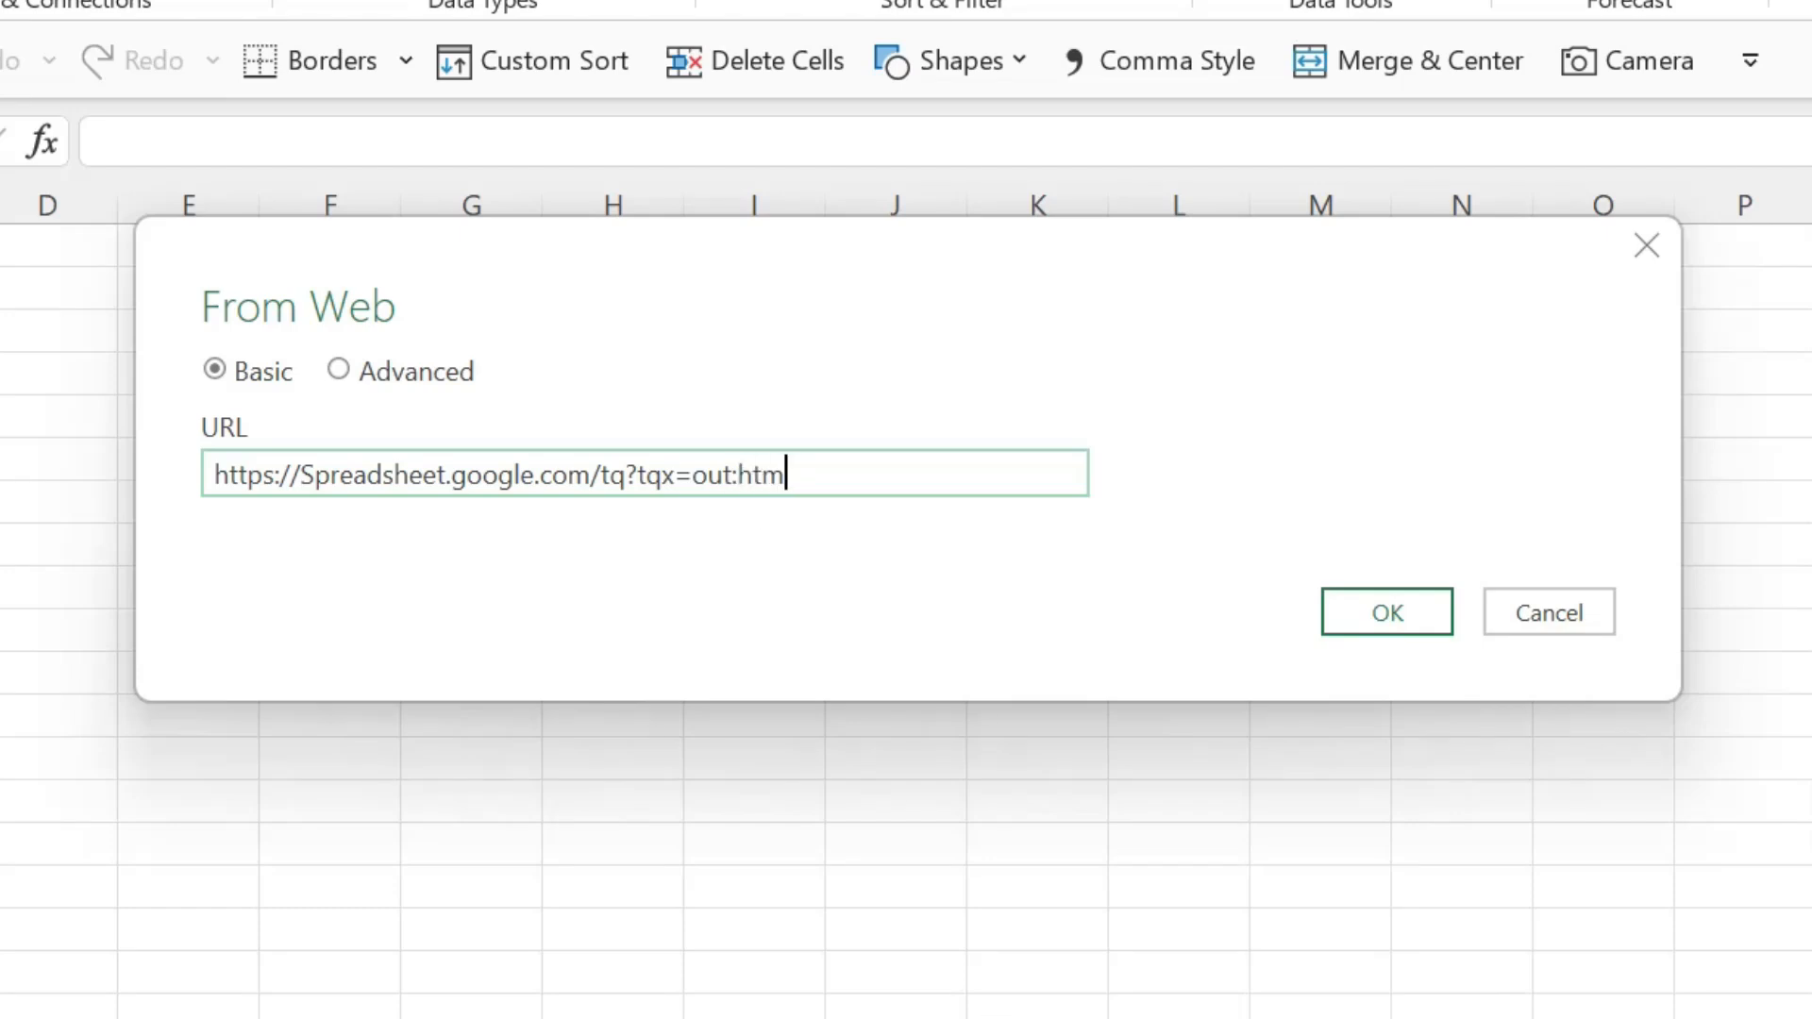
pyautogui.write('&key')
pyautogui.click(876, 472)
pyautogui.write('=')
# Step: Copy the spreadsheet key from the Notepad note and append it to the web source URL in Excel
pyautogui.click(1141, 991)
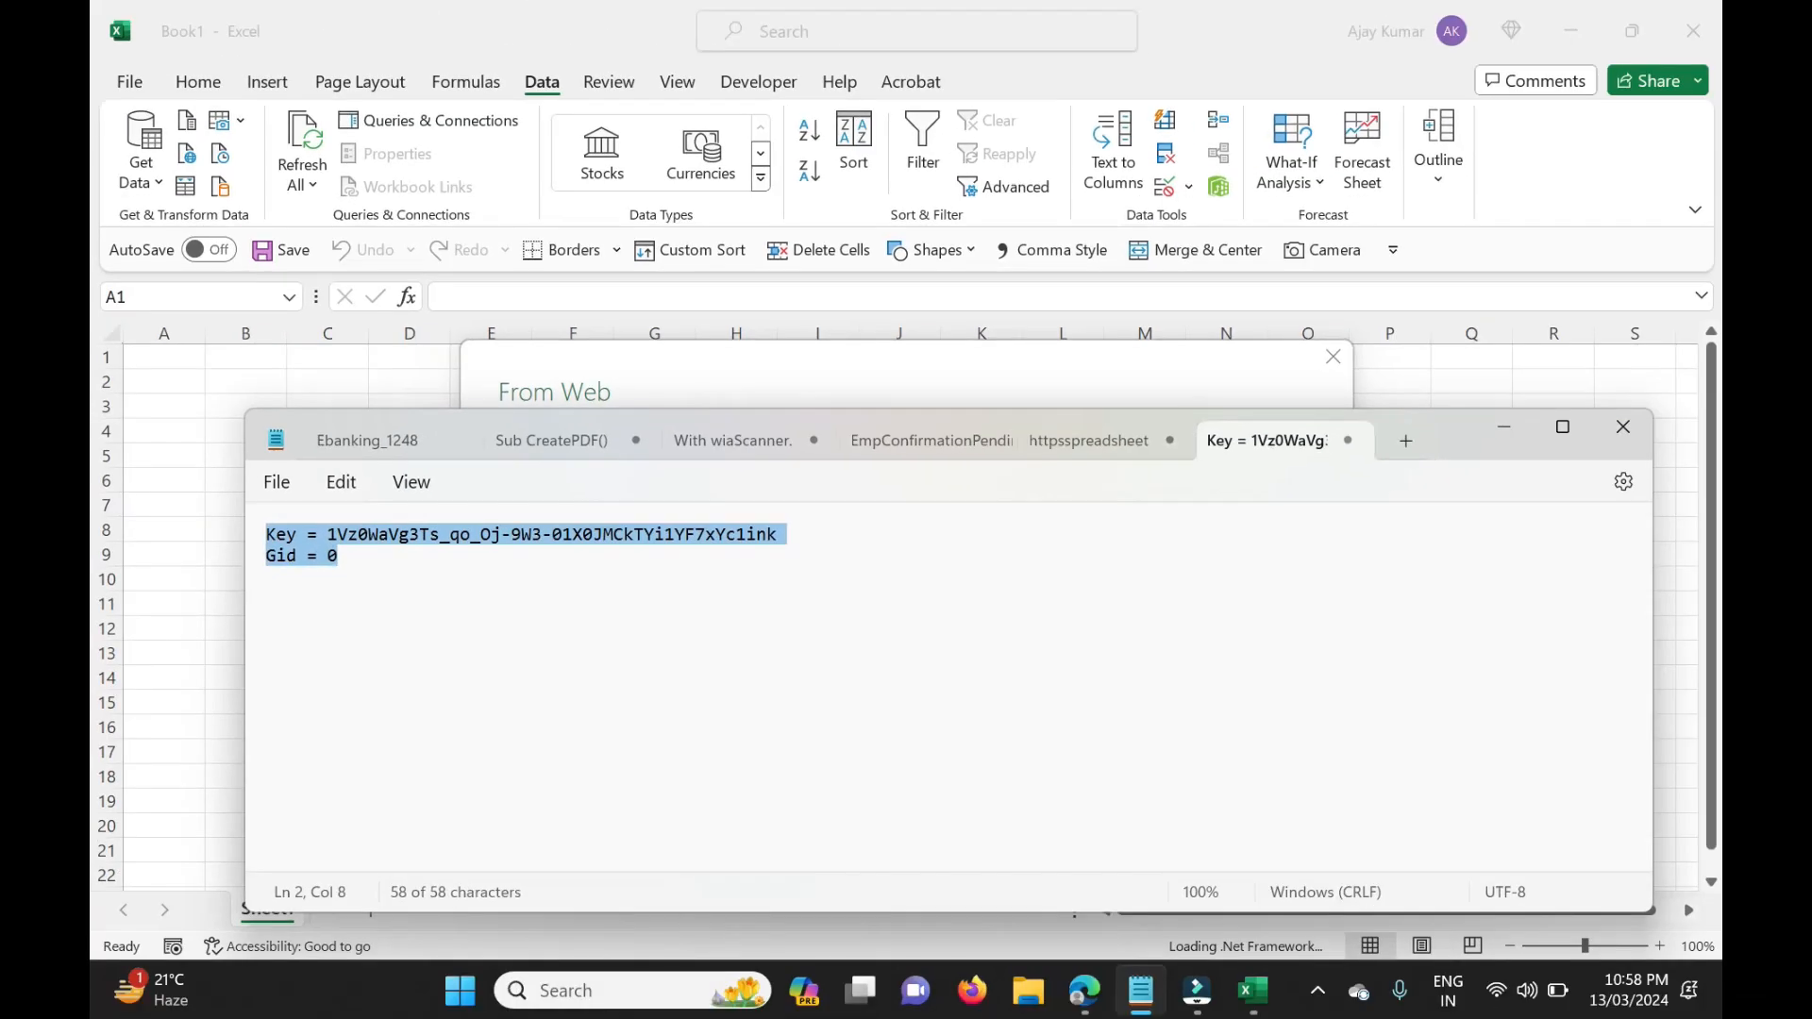
pyautogui.click(501, 590)
pyautogui.moveTo(791, 536); pyautogui.dragTo(332, 543)
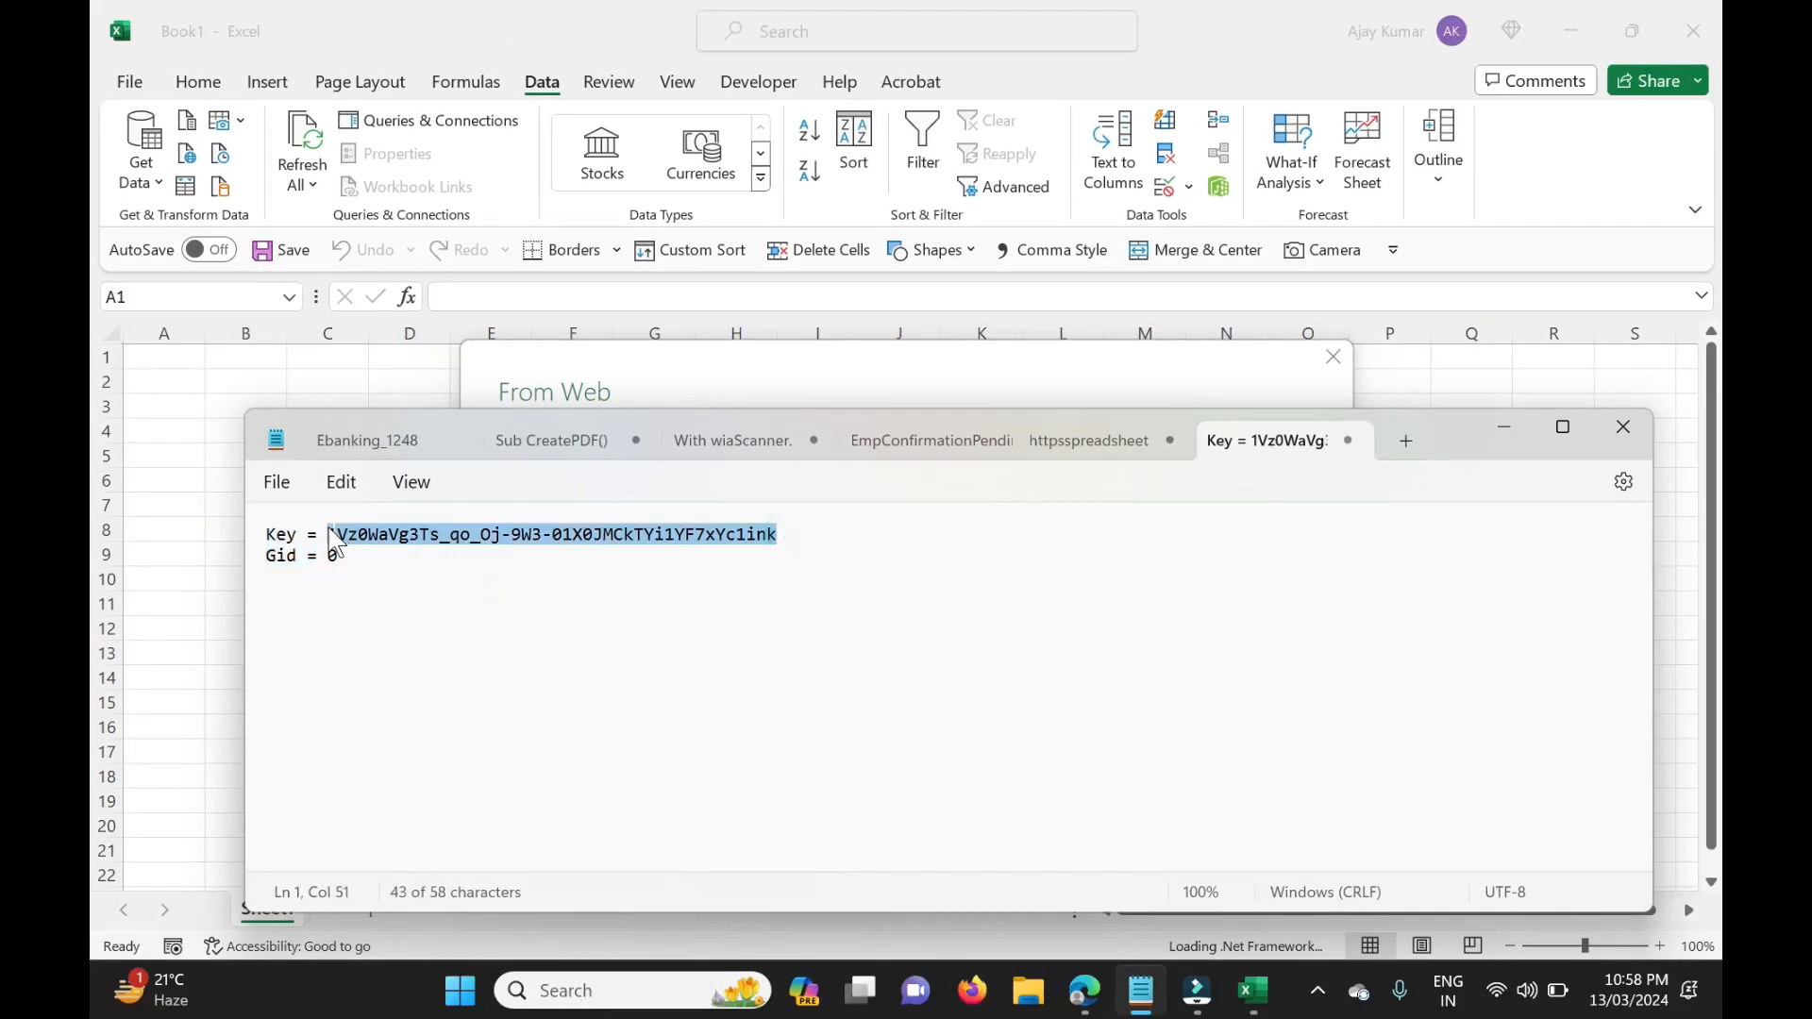
pyautogui.hotkey('ctrl', 'c')
pyautogui.hotkey('alt', 'Tab')
pyautogui.hotkey('ctrl', 'v')
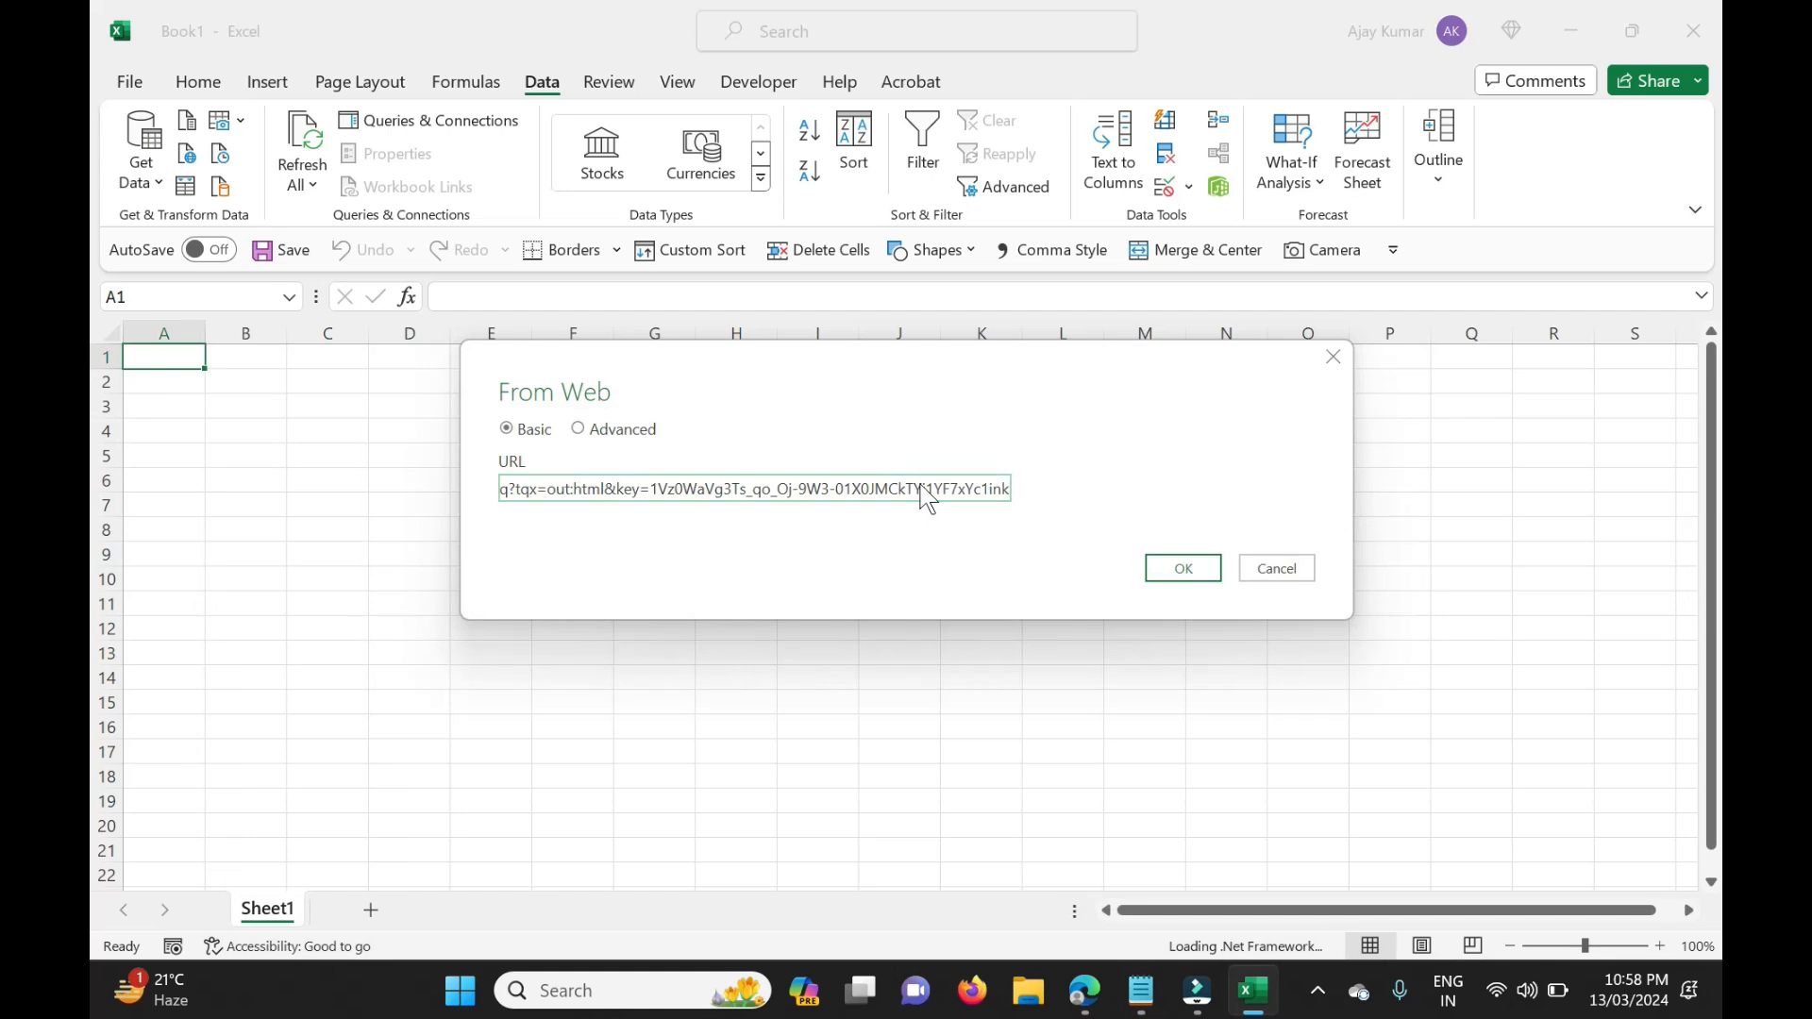
# Step: Complete the web source URL by appending "&gid=0" in lowercase after the spreadsheet key
pyautogui.write('&Gid')
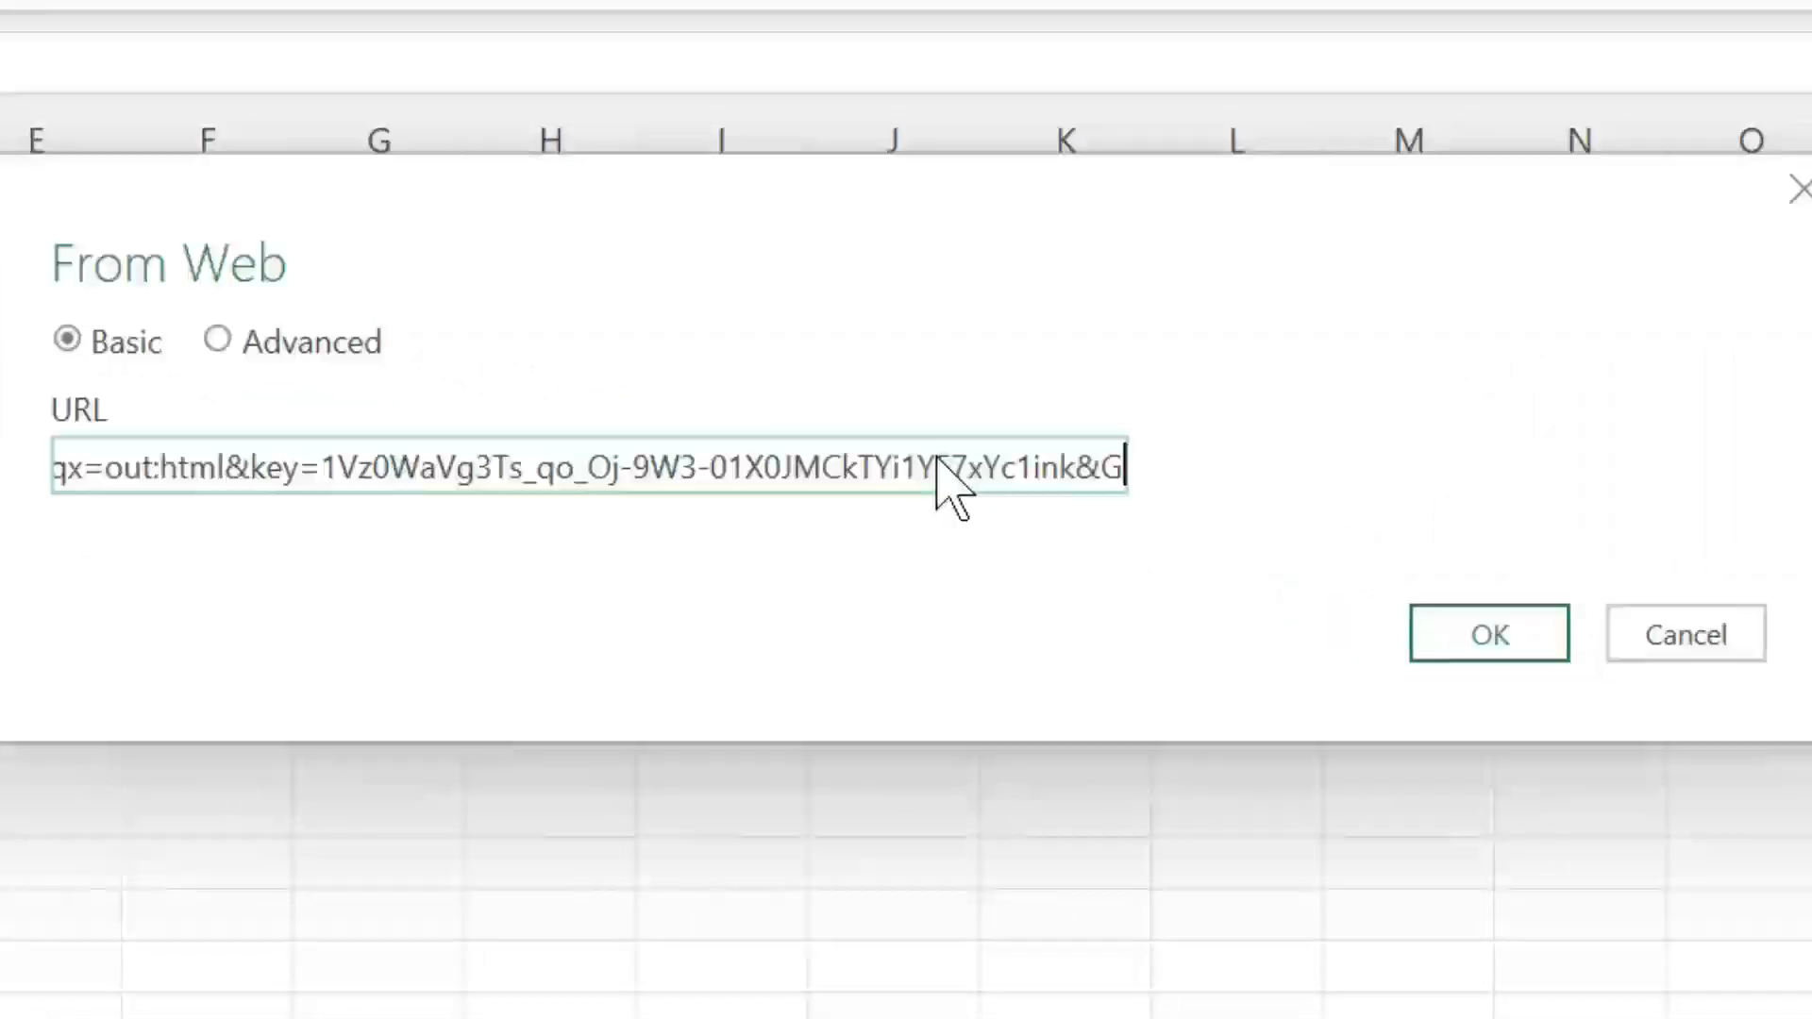
pyautogui.press('BackSpace')
pyautogui.press('BackSpace')
pyautogui.press('BackSpace')
pyautogui.write('gid')
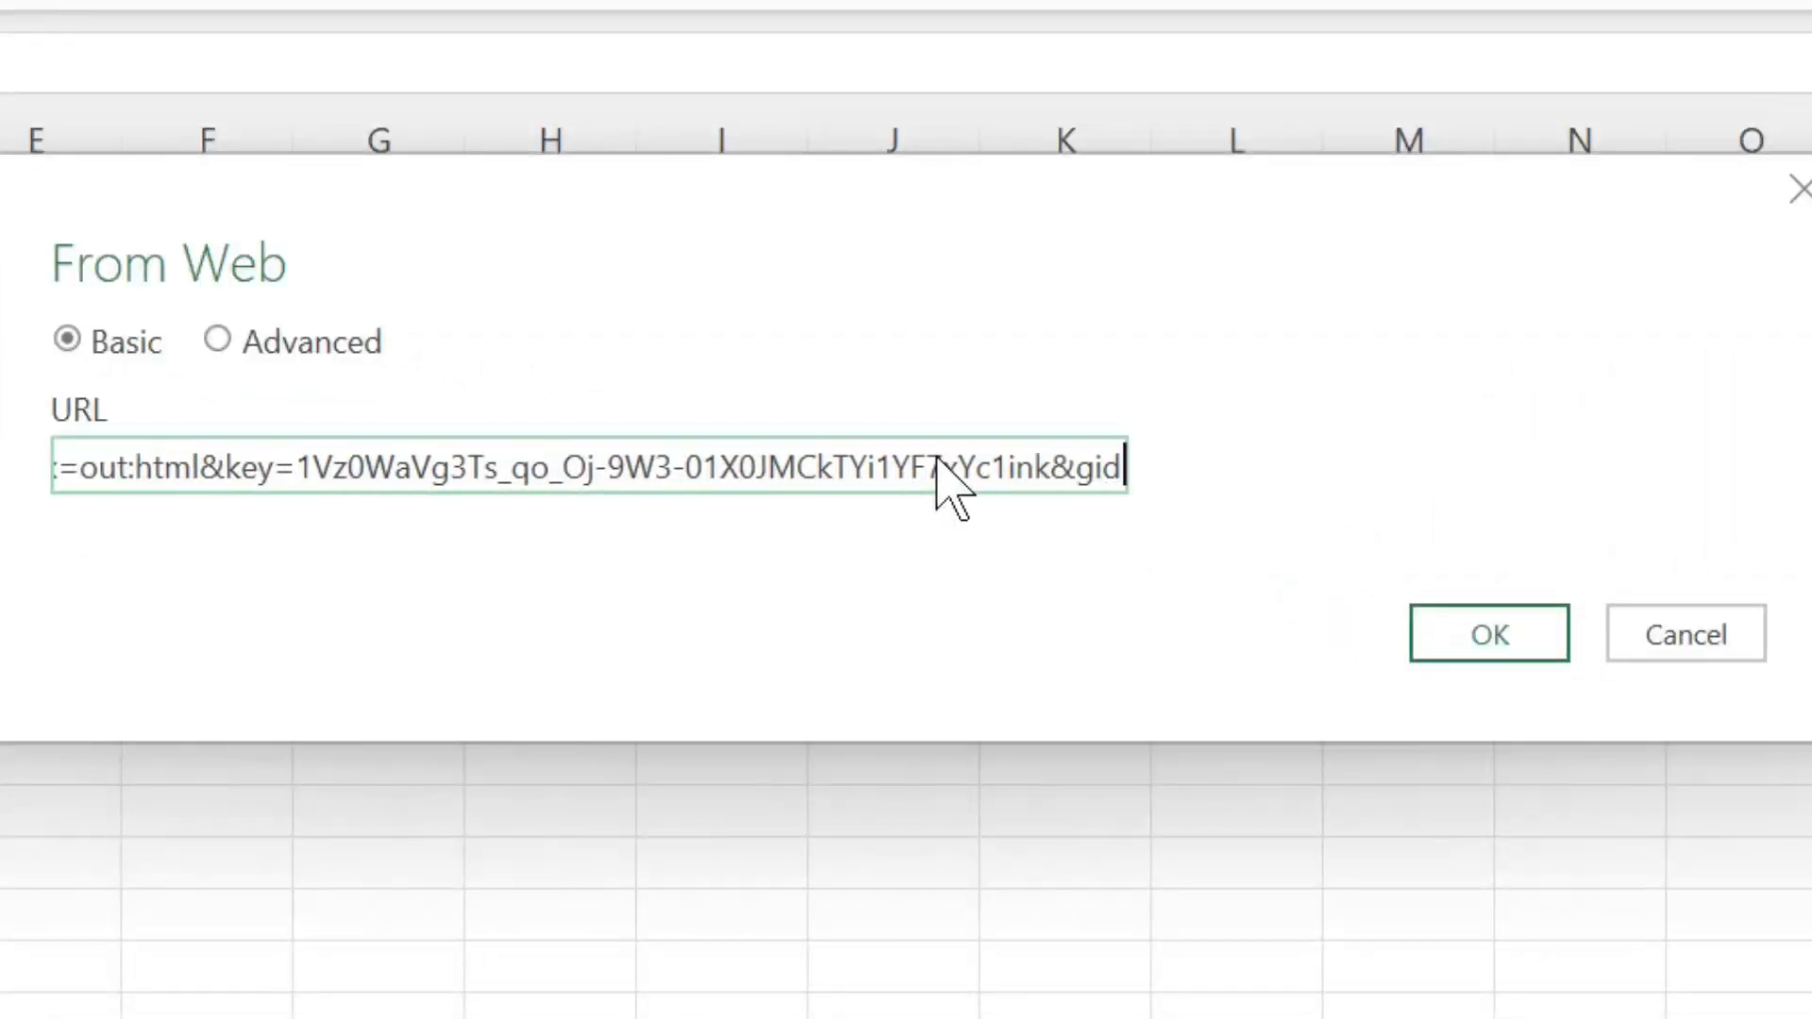
pyautogui.write('=0')
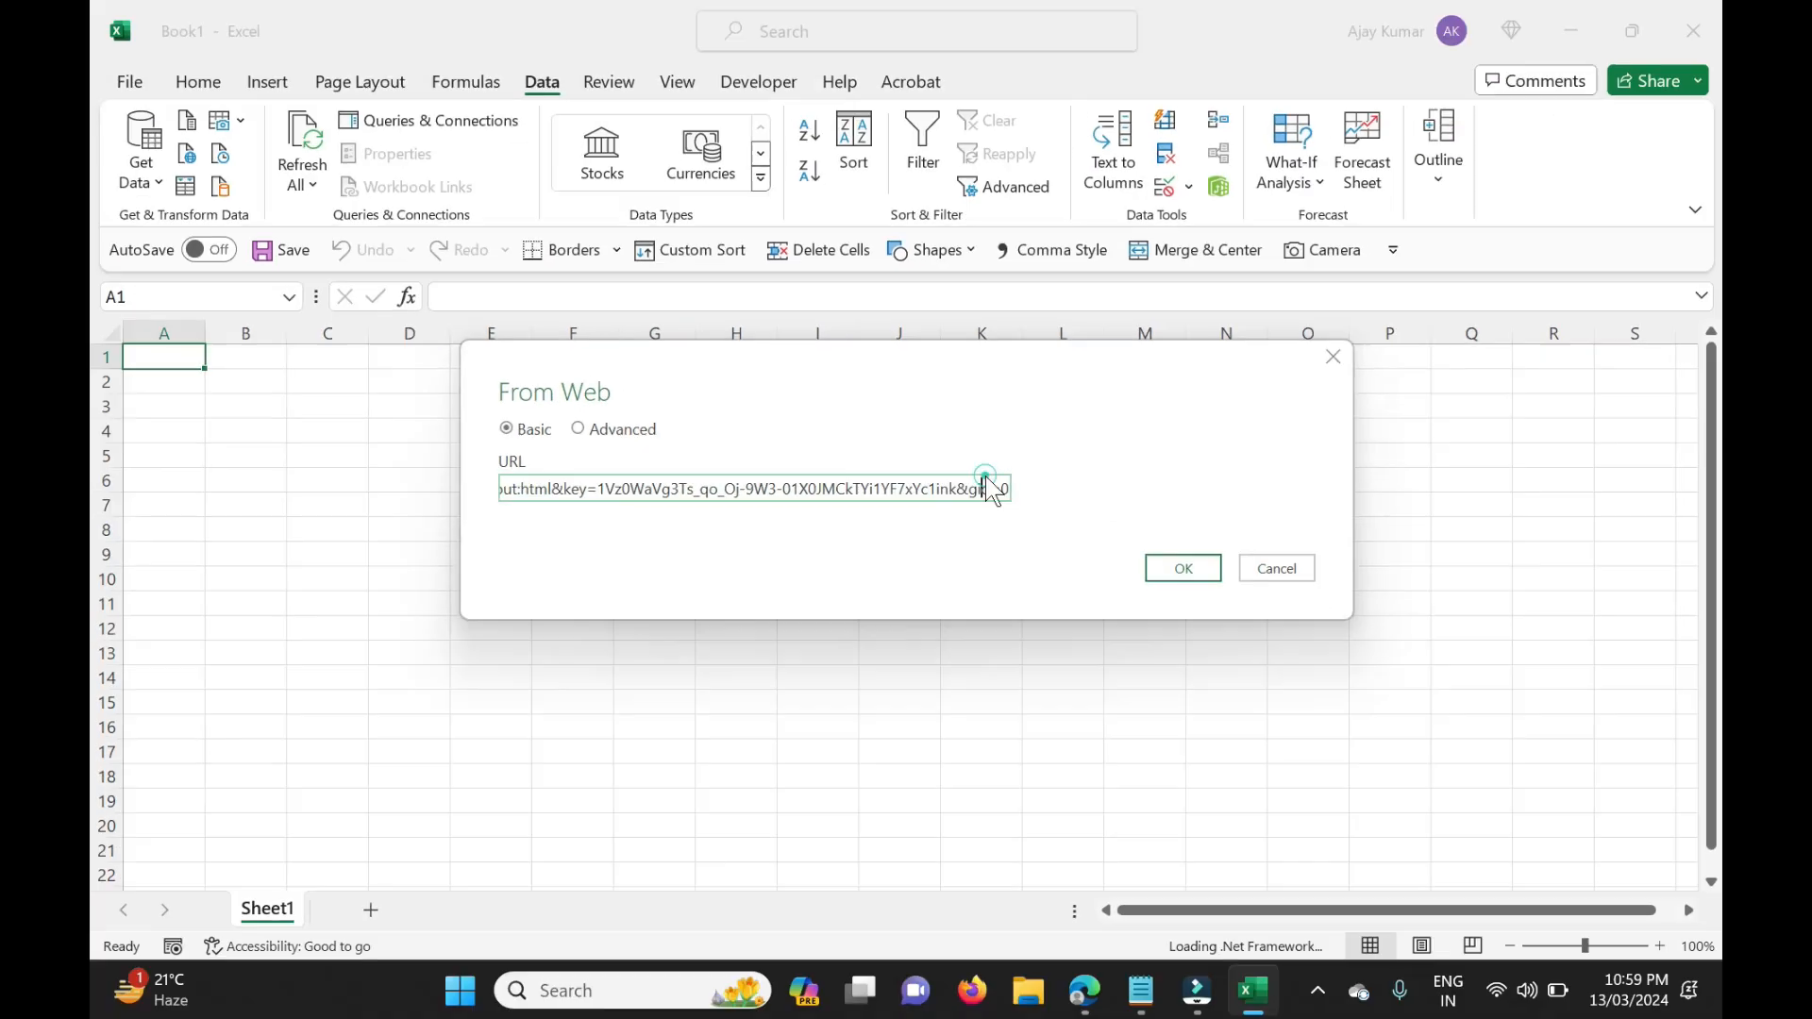
# Step: Connect to the URL, preview the Document item, and load Table 0 into the workbook
pyautogui.click(1178, 570)
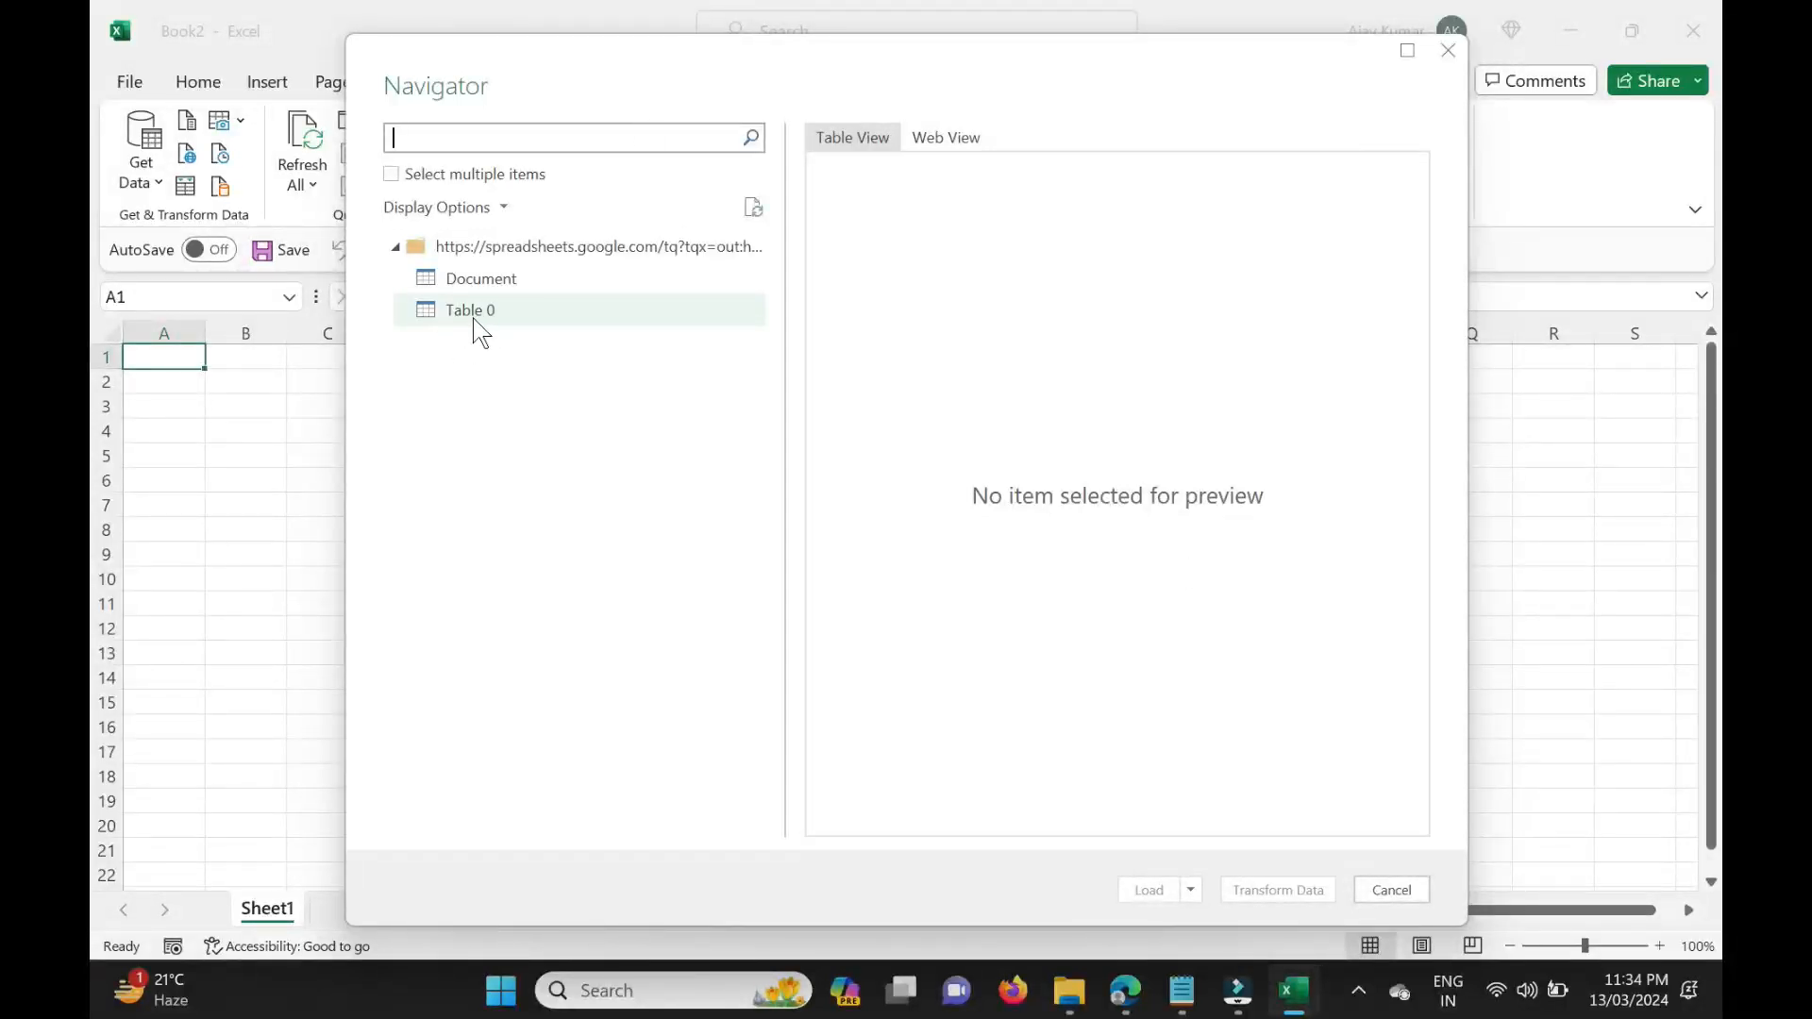
pyautogui.click(507, 279)
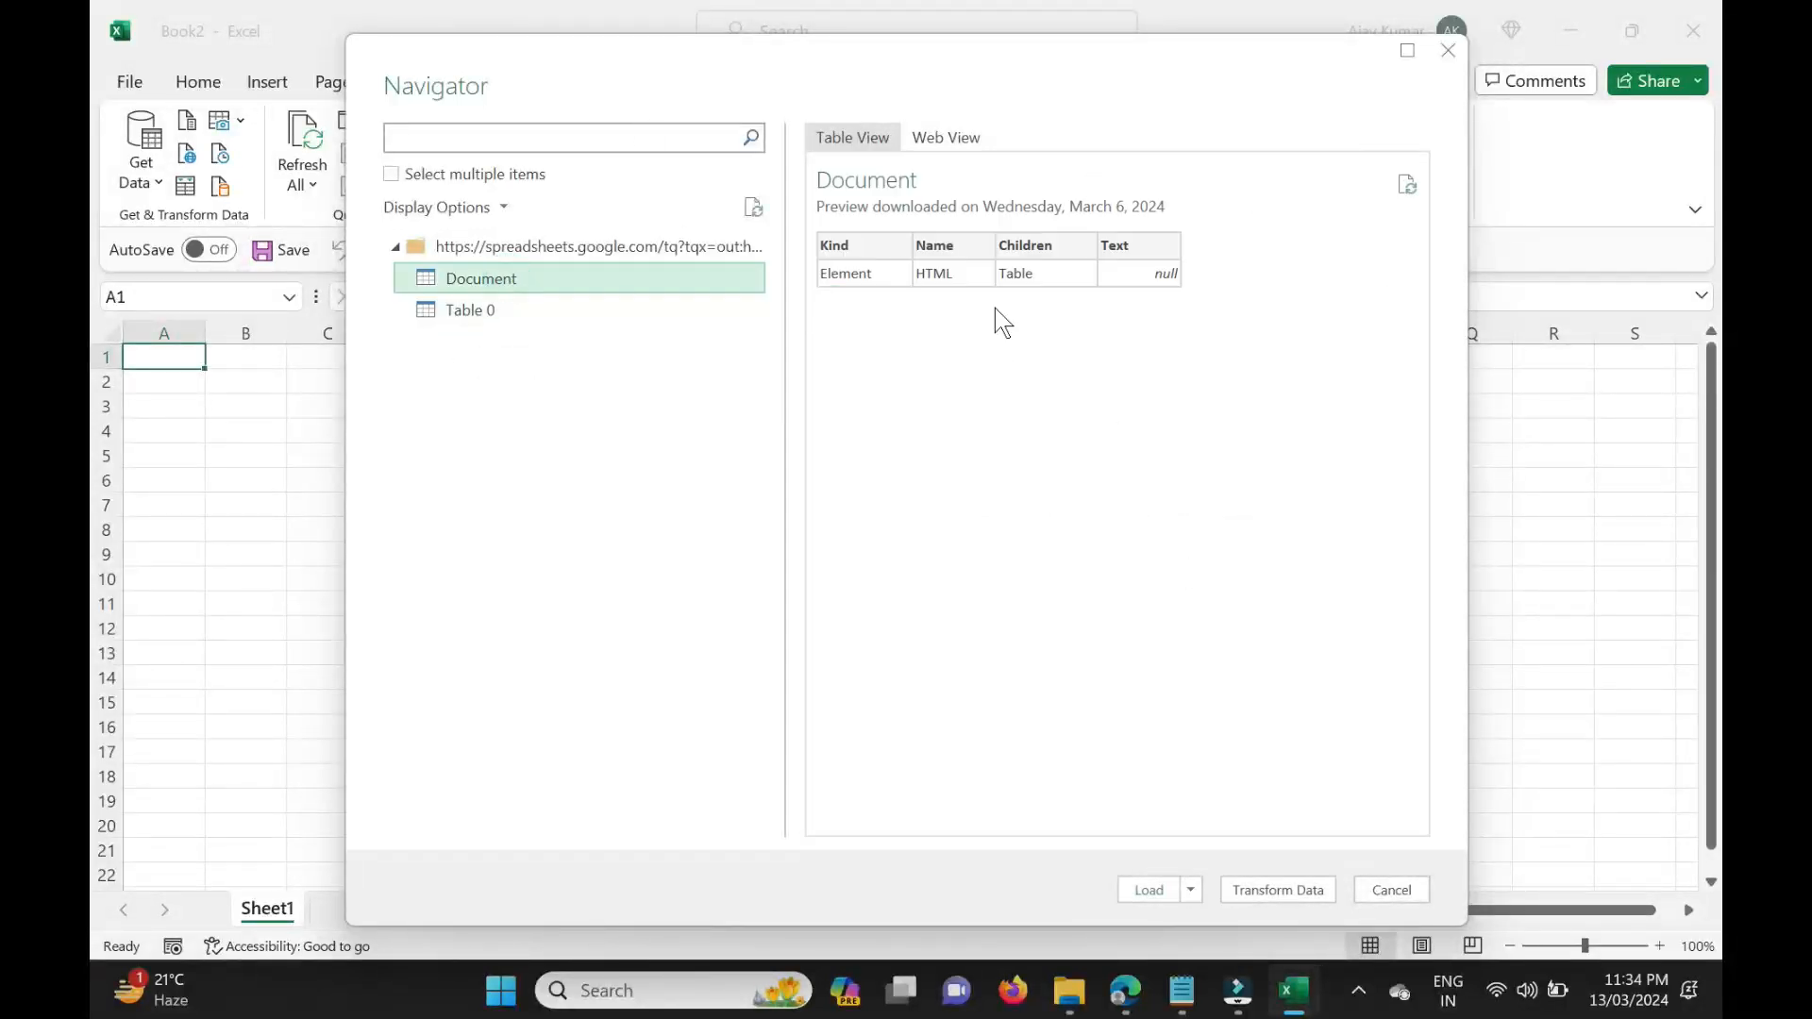
pyautogui.click(474, 313)
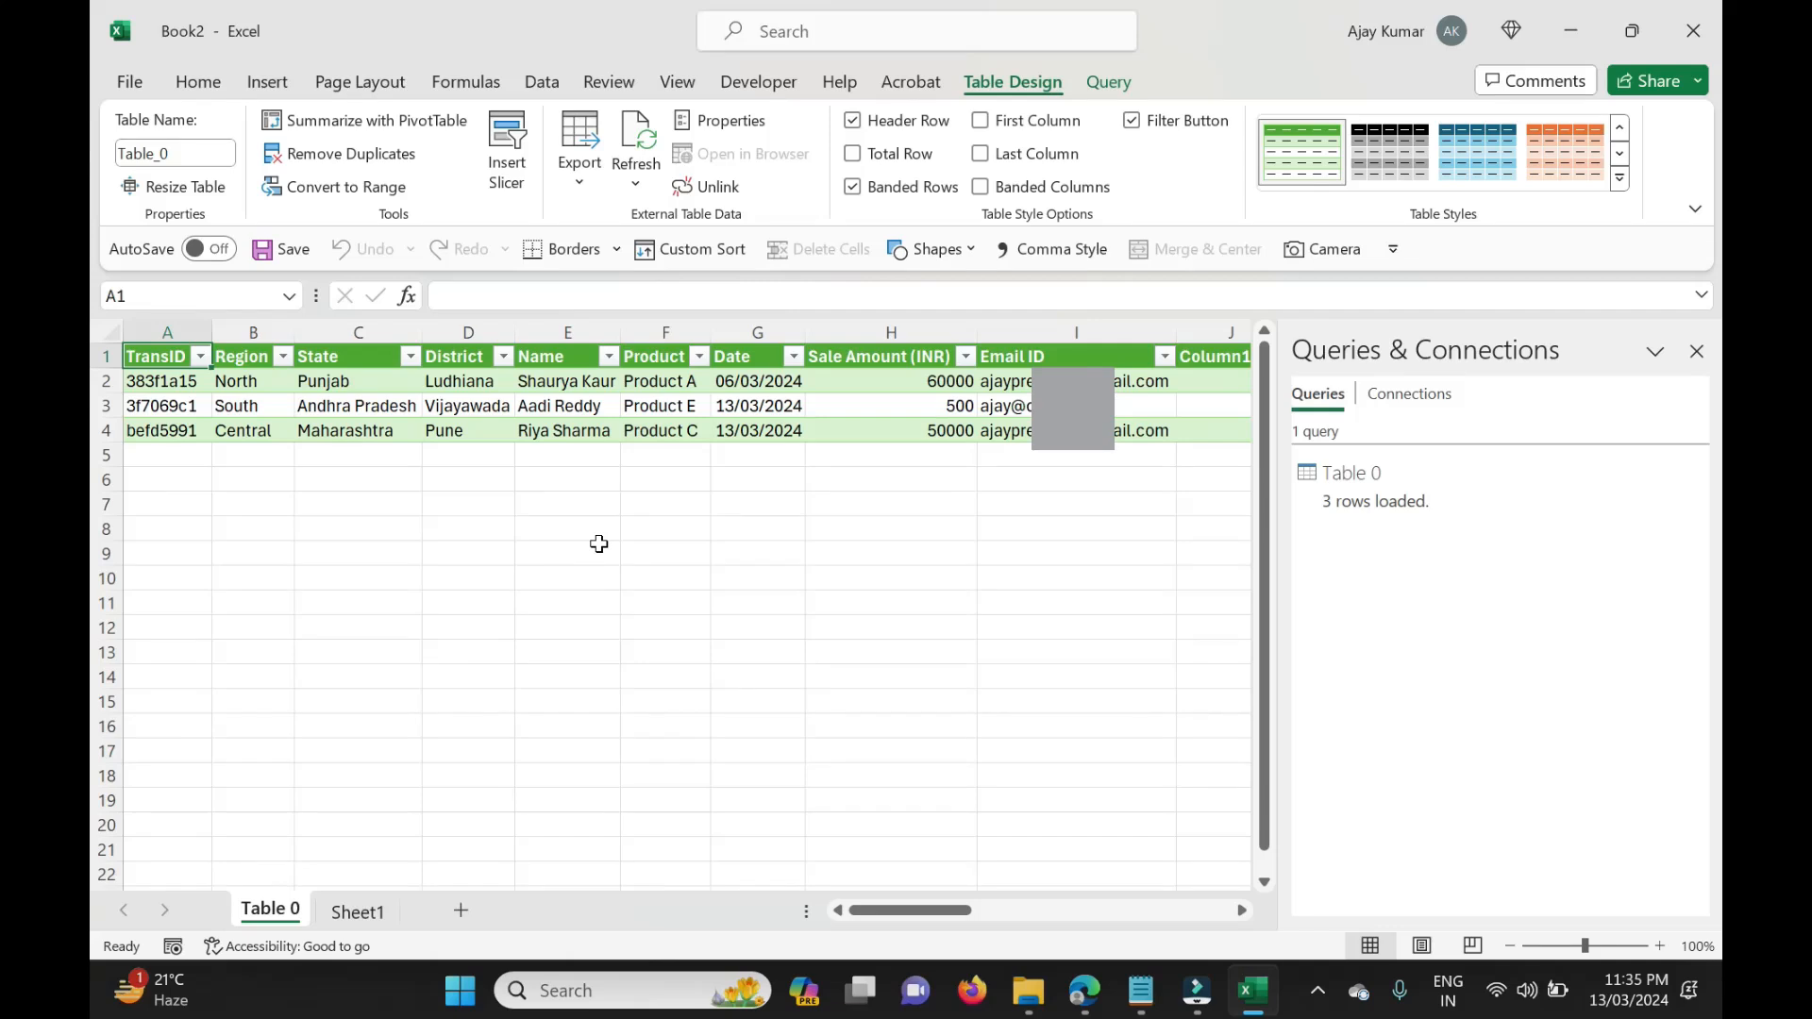
# Step: Set the Table 0 query to refresh every 1 minute and close the Queries & Connections pane
pyautogui.doubleClick(1421, 493)
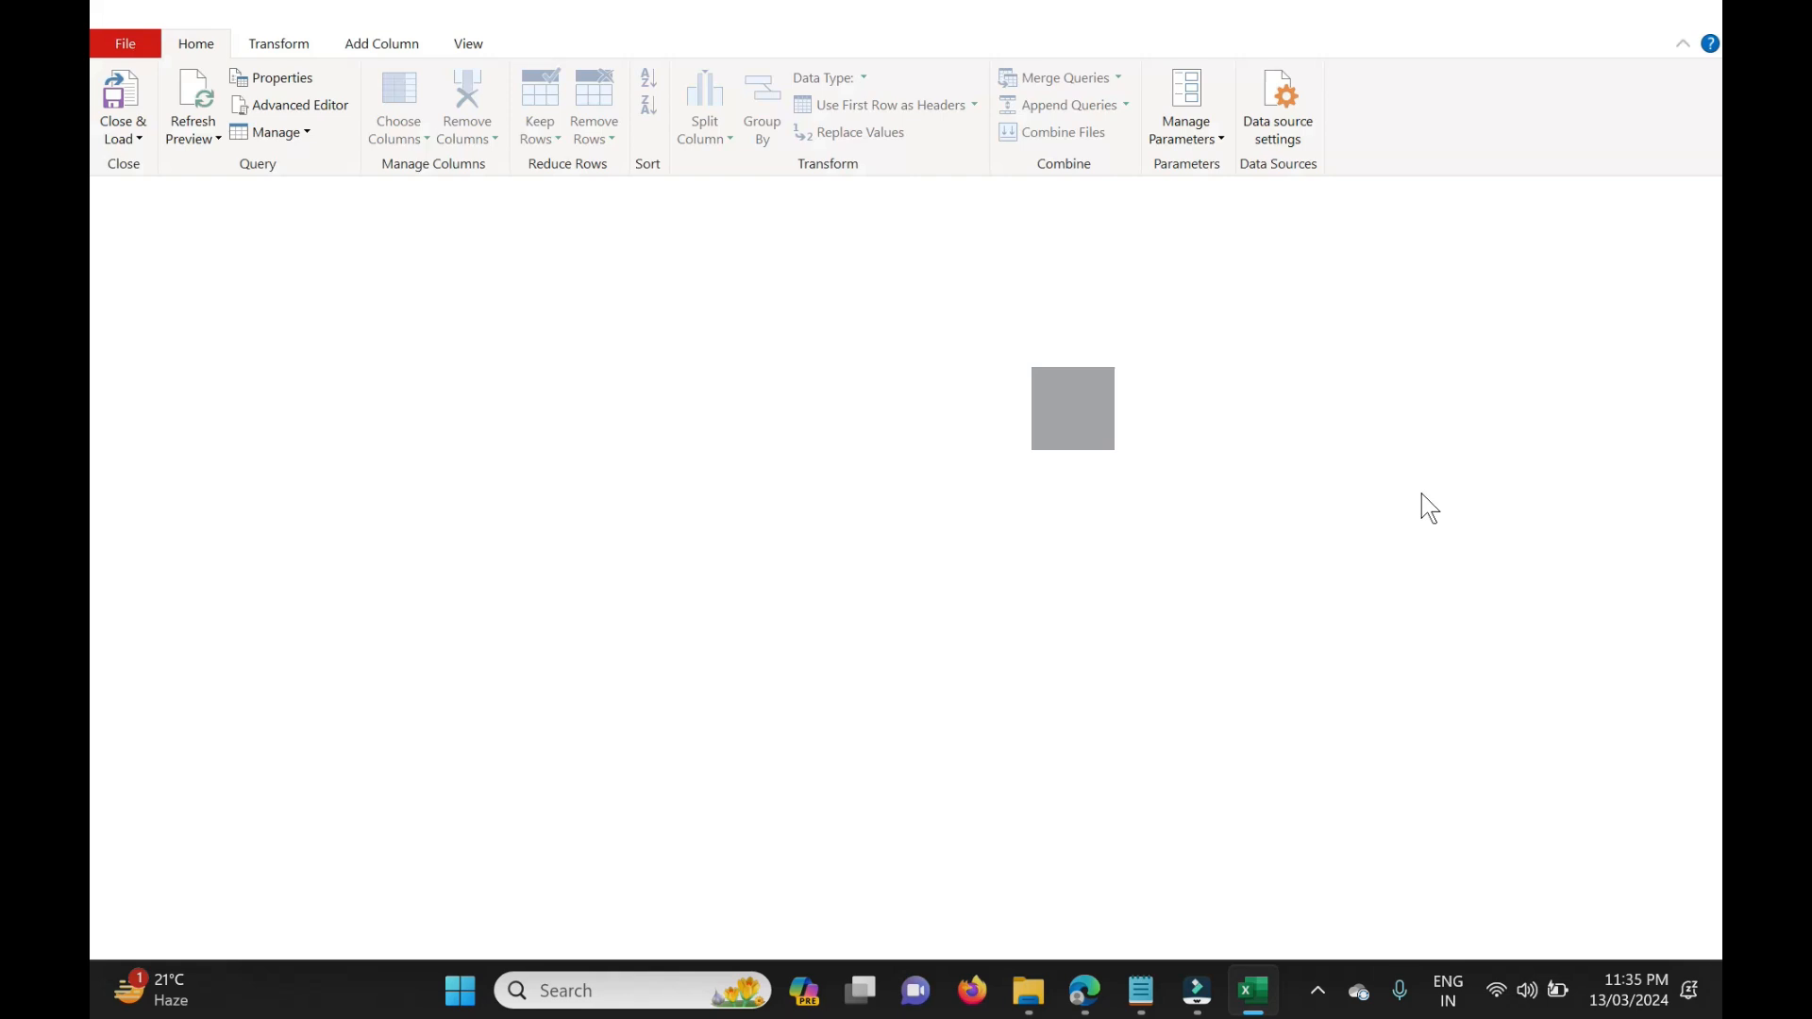
pyautogui.click(1696, 16)
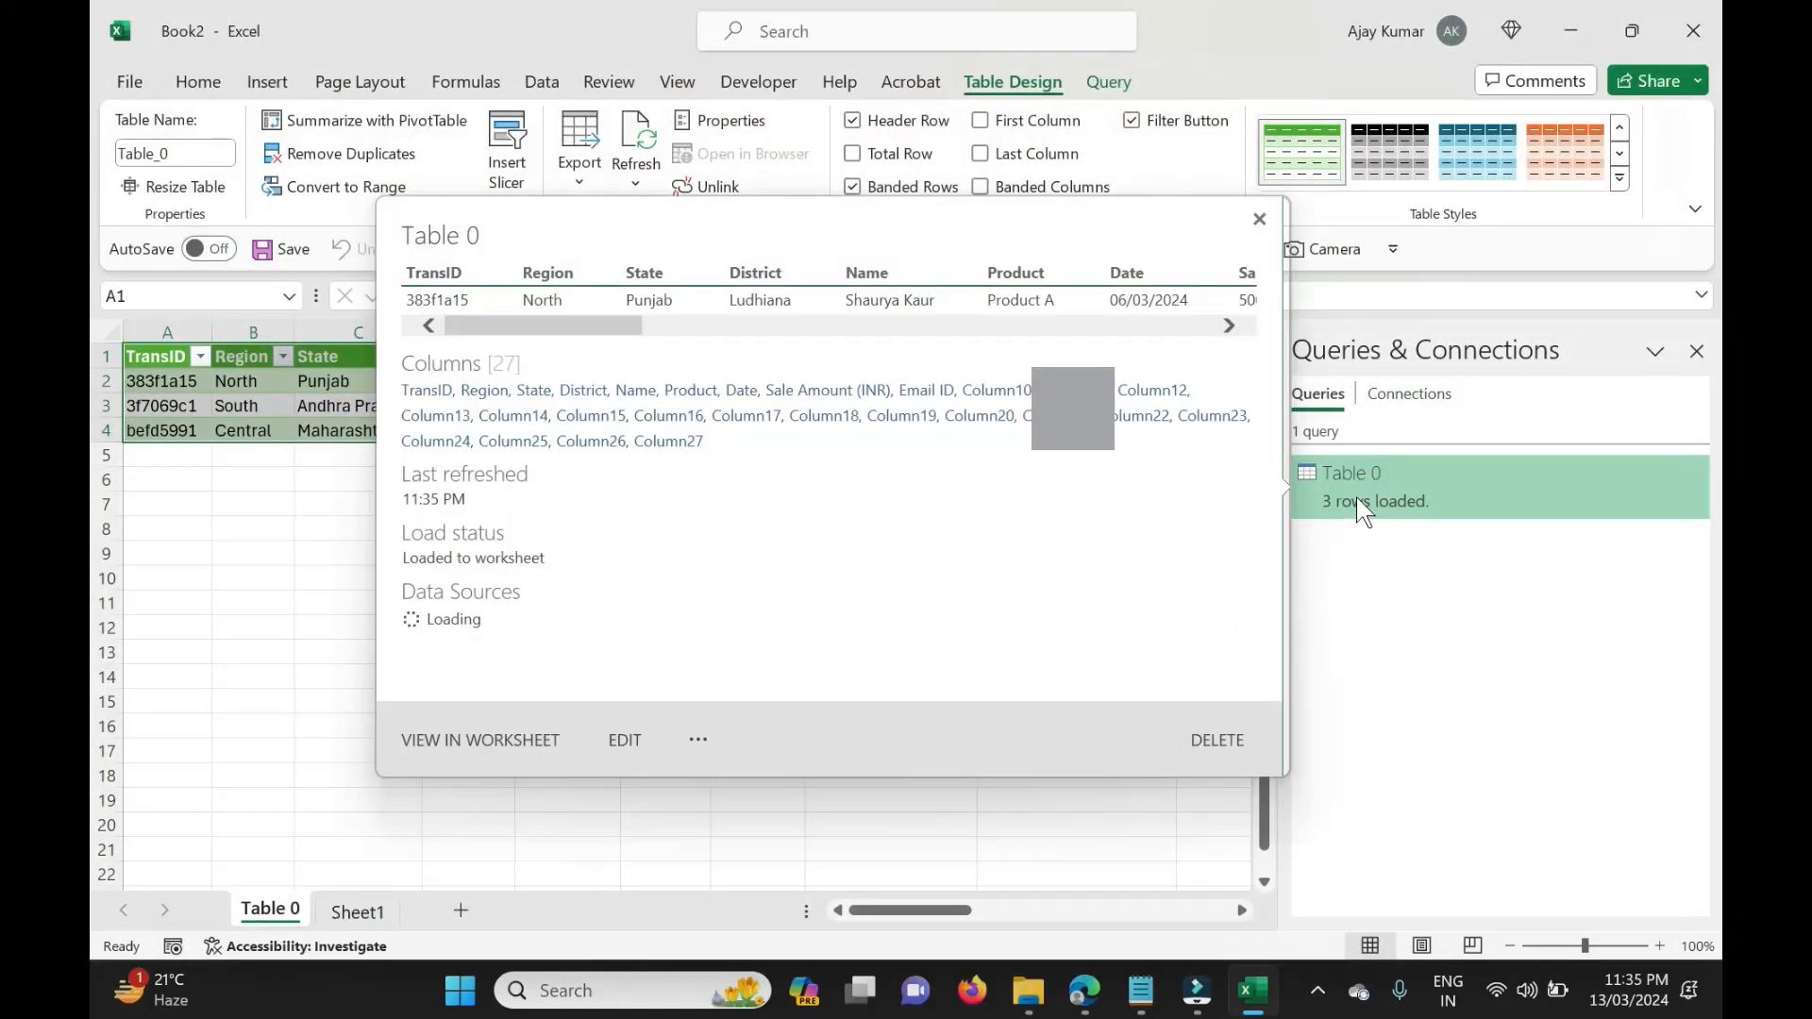
pyautogui.rightClick(1357, 496)
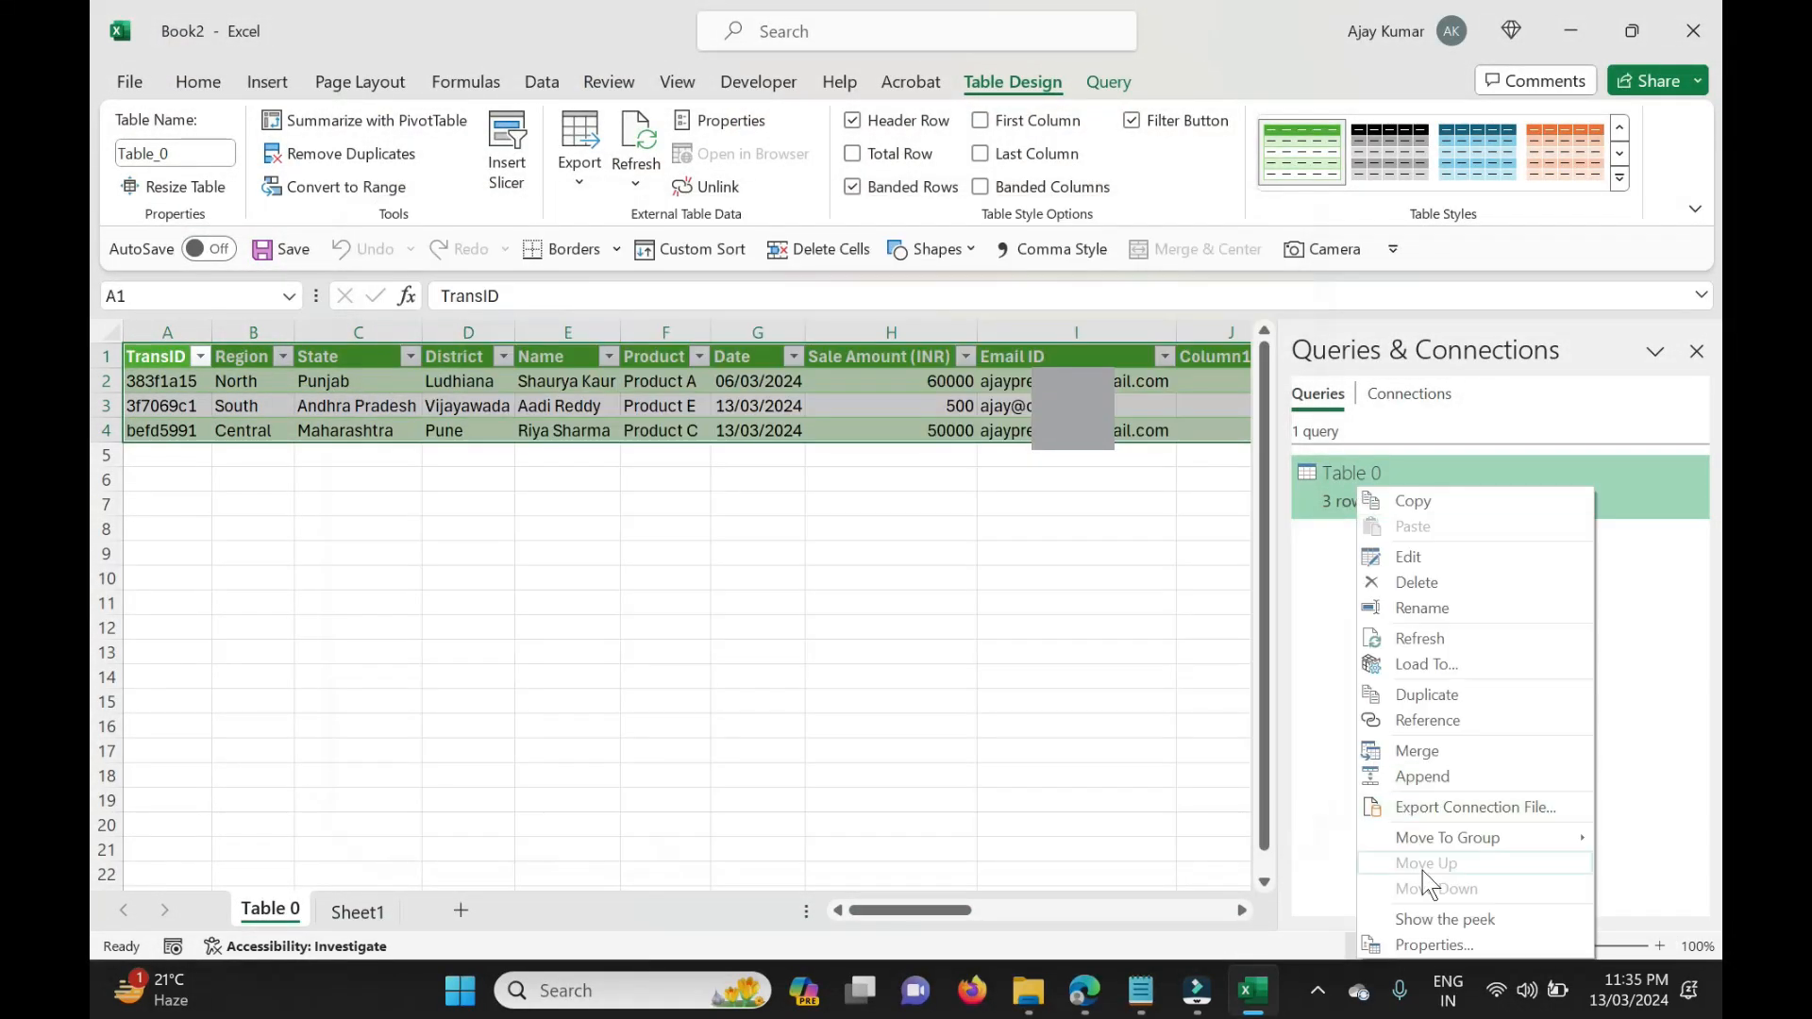
pyautogui.click(1434, 945)
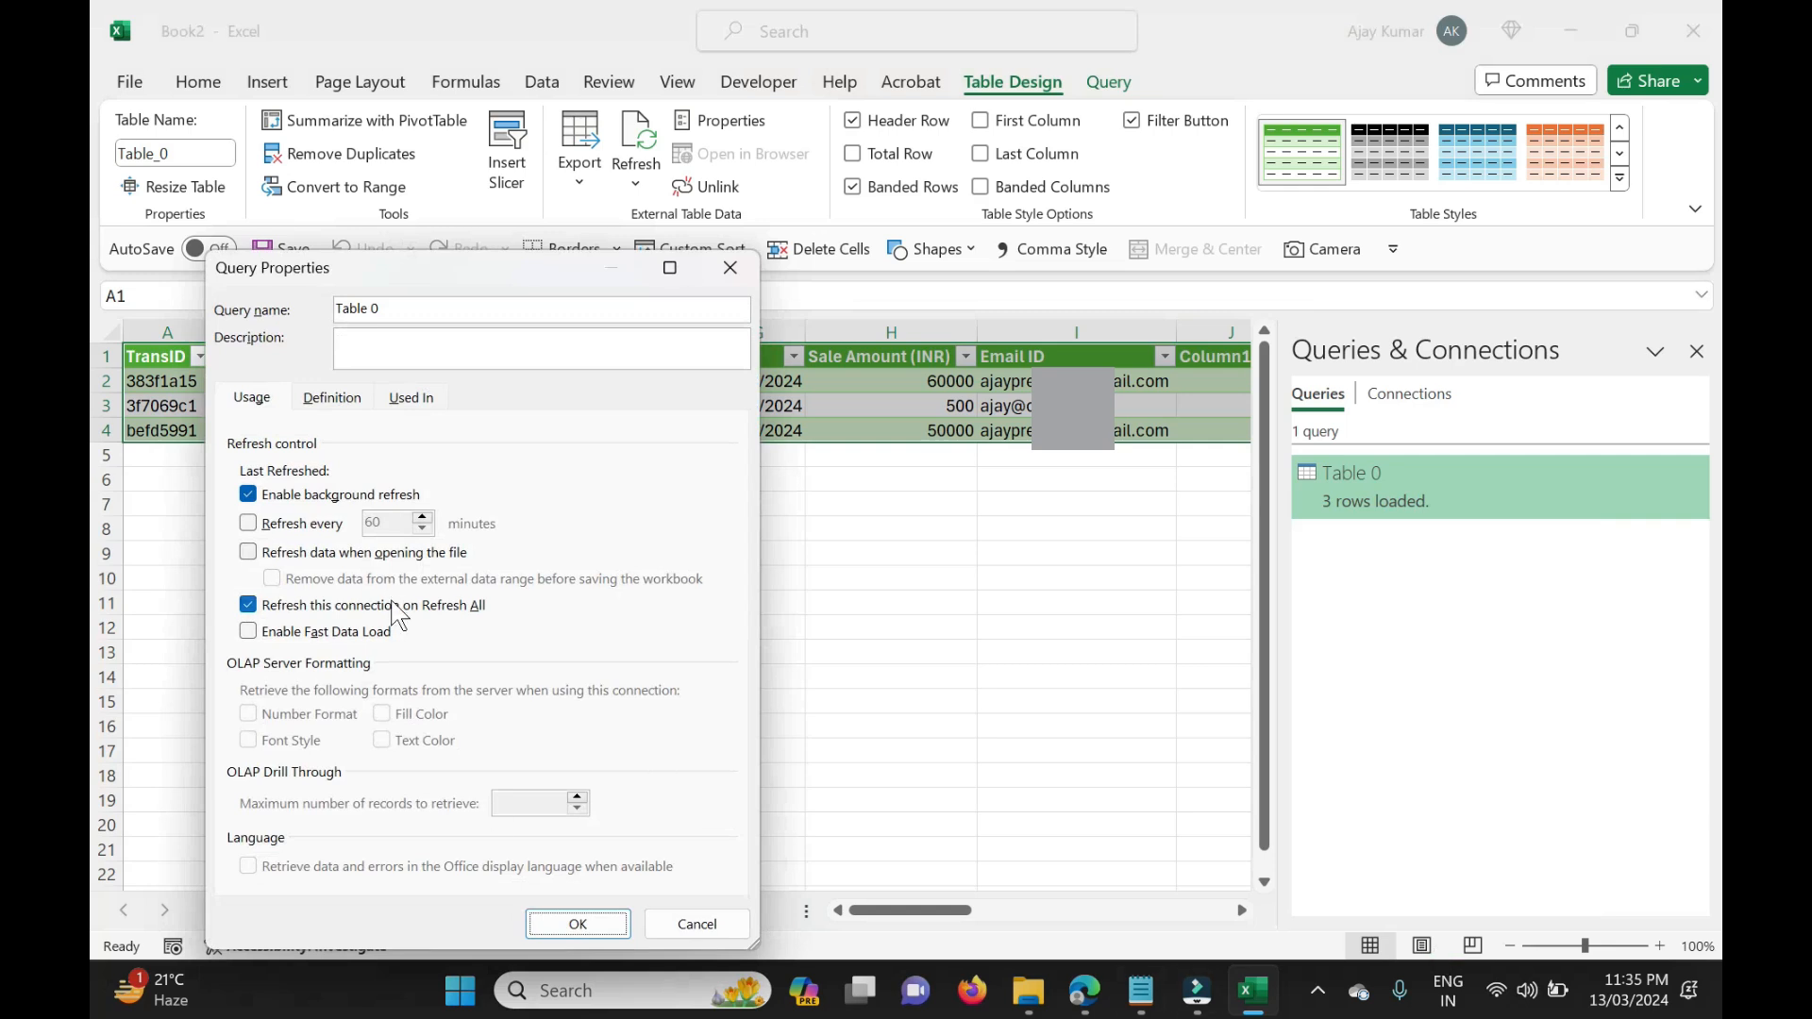
pyautogui.click(251, 524)
pyautogui.doubleClick(383, 524)
pyautogui.write('1')
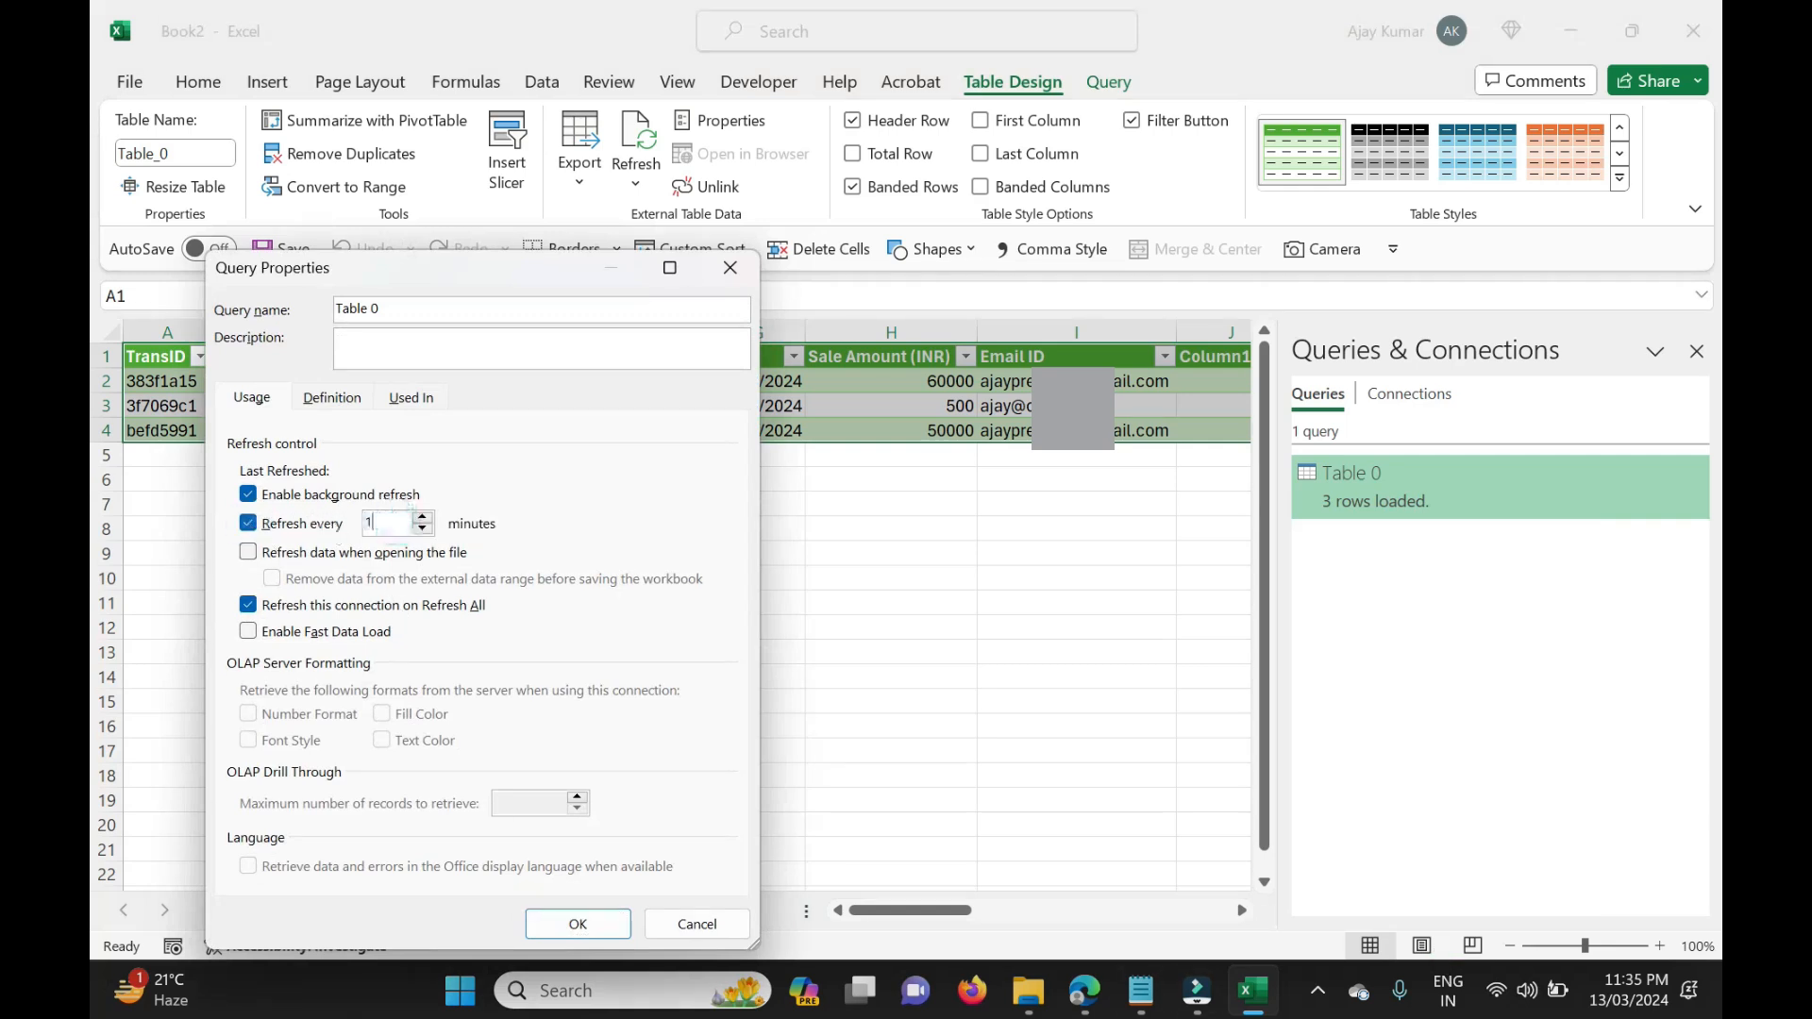
pyautogui.click(599, 924)
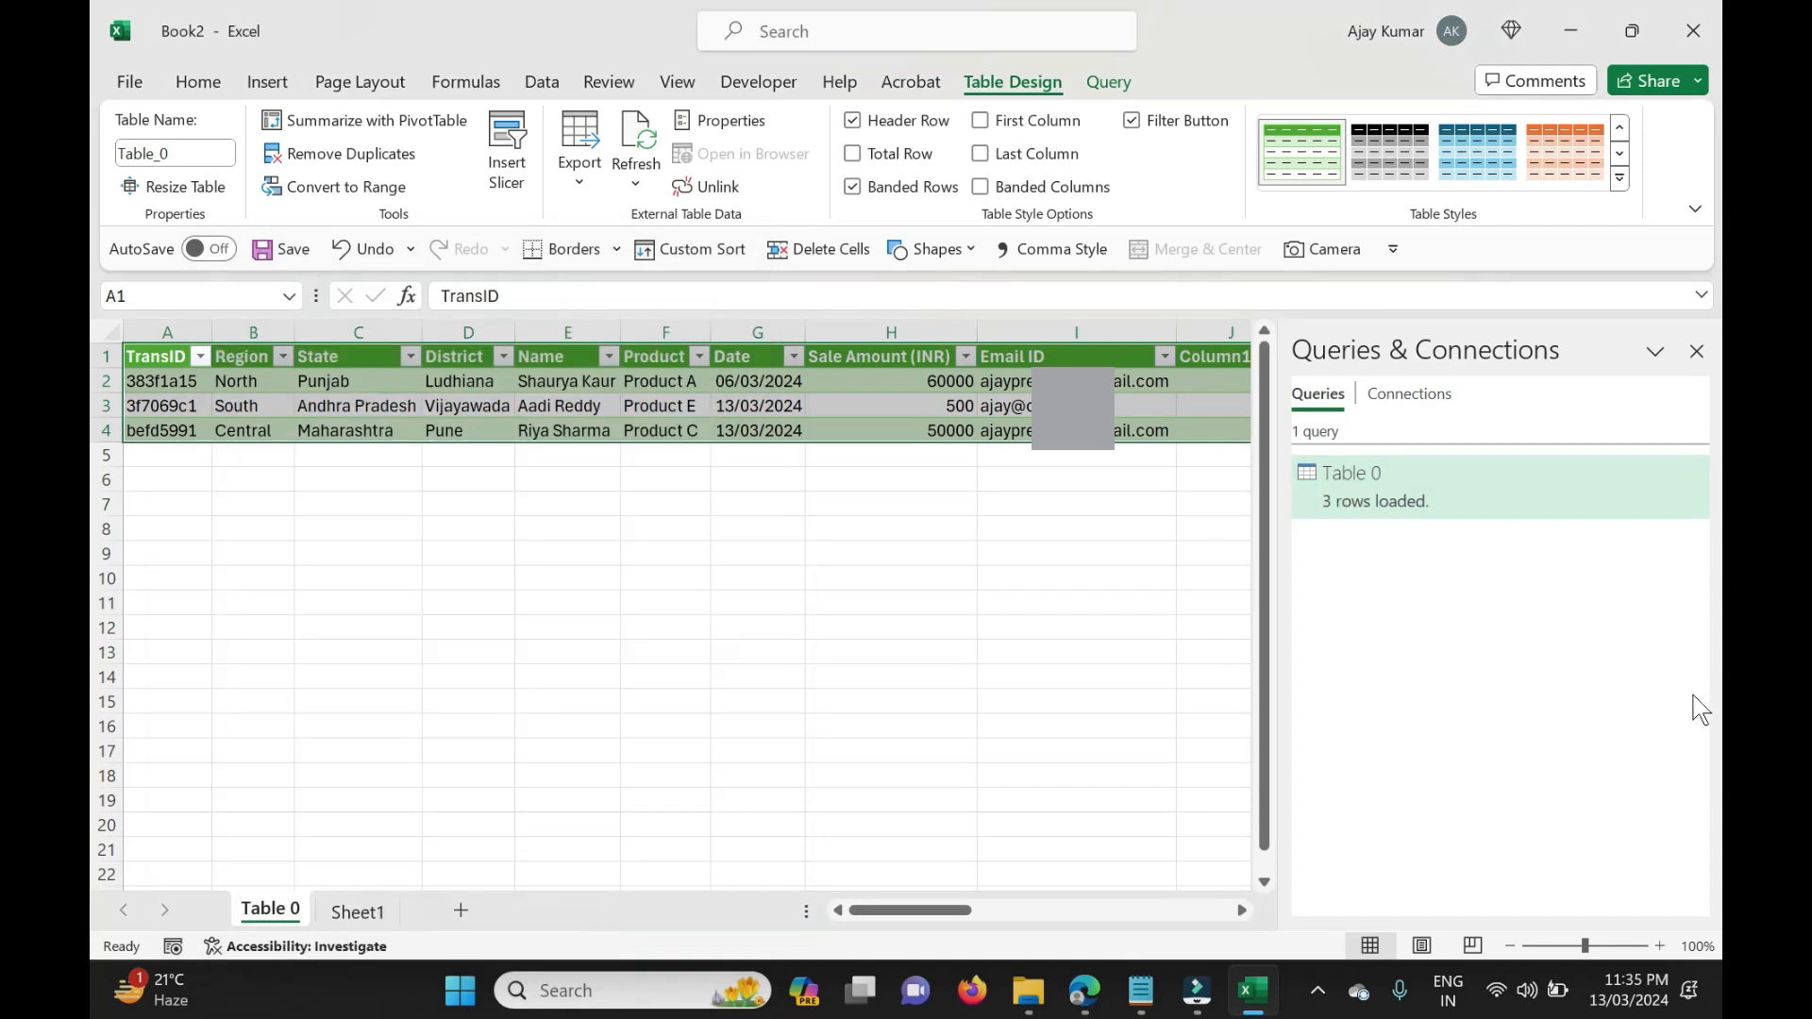
pyautogui.click(1696, 352)
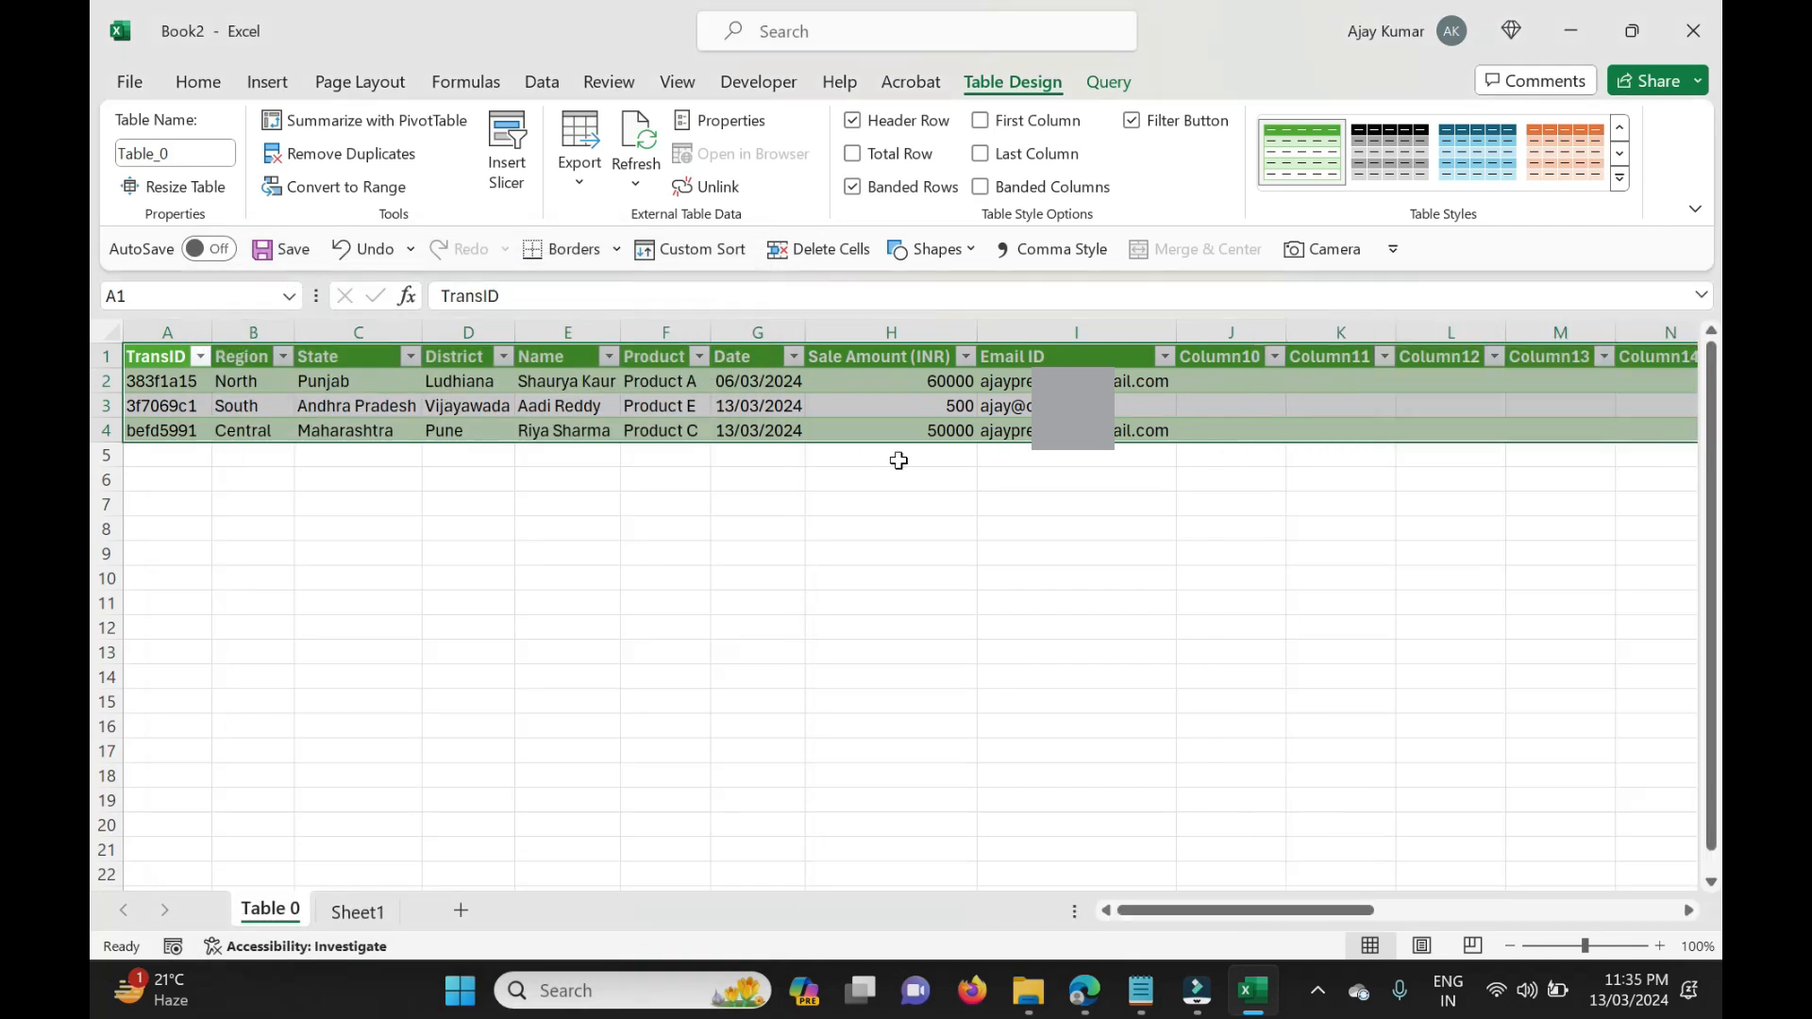
pyautogui.click(878, 485)
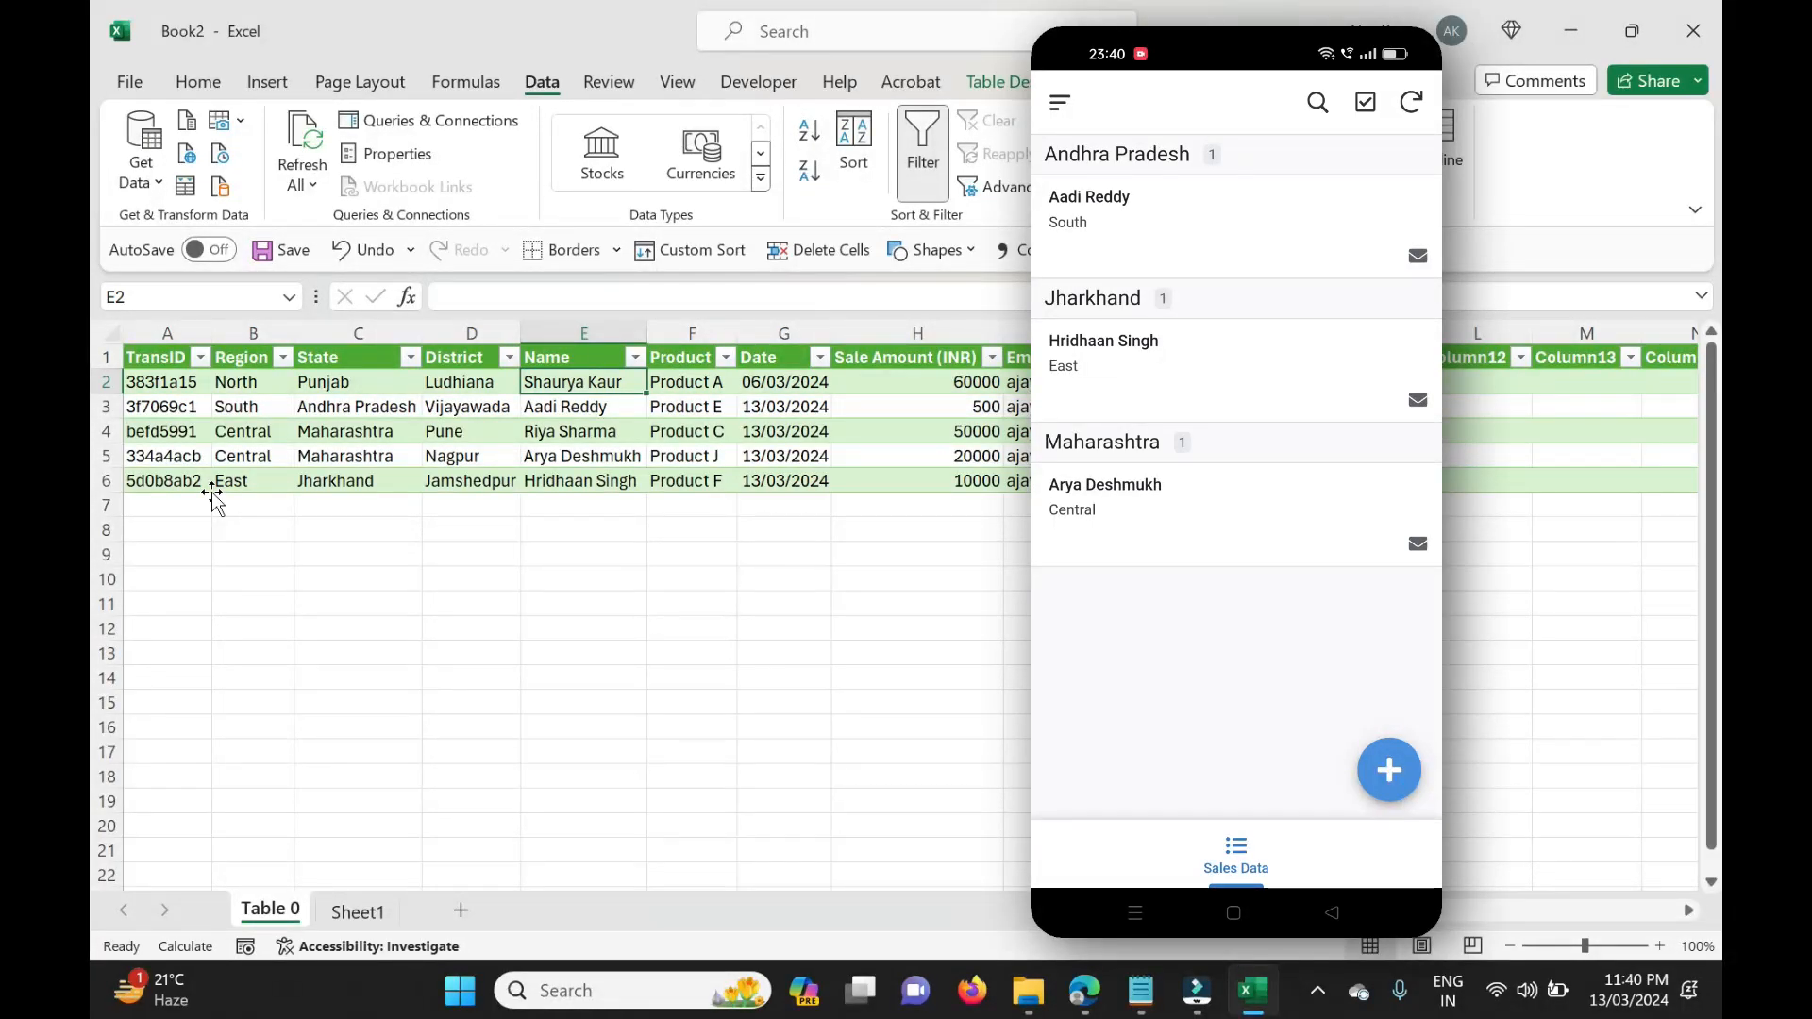
# Step: Switch to the AppSheet Daily Sales Report in the browser and return the app preview to the Sales Data list
pyautogui.click(1067, 991)
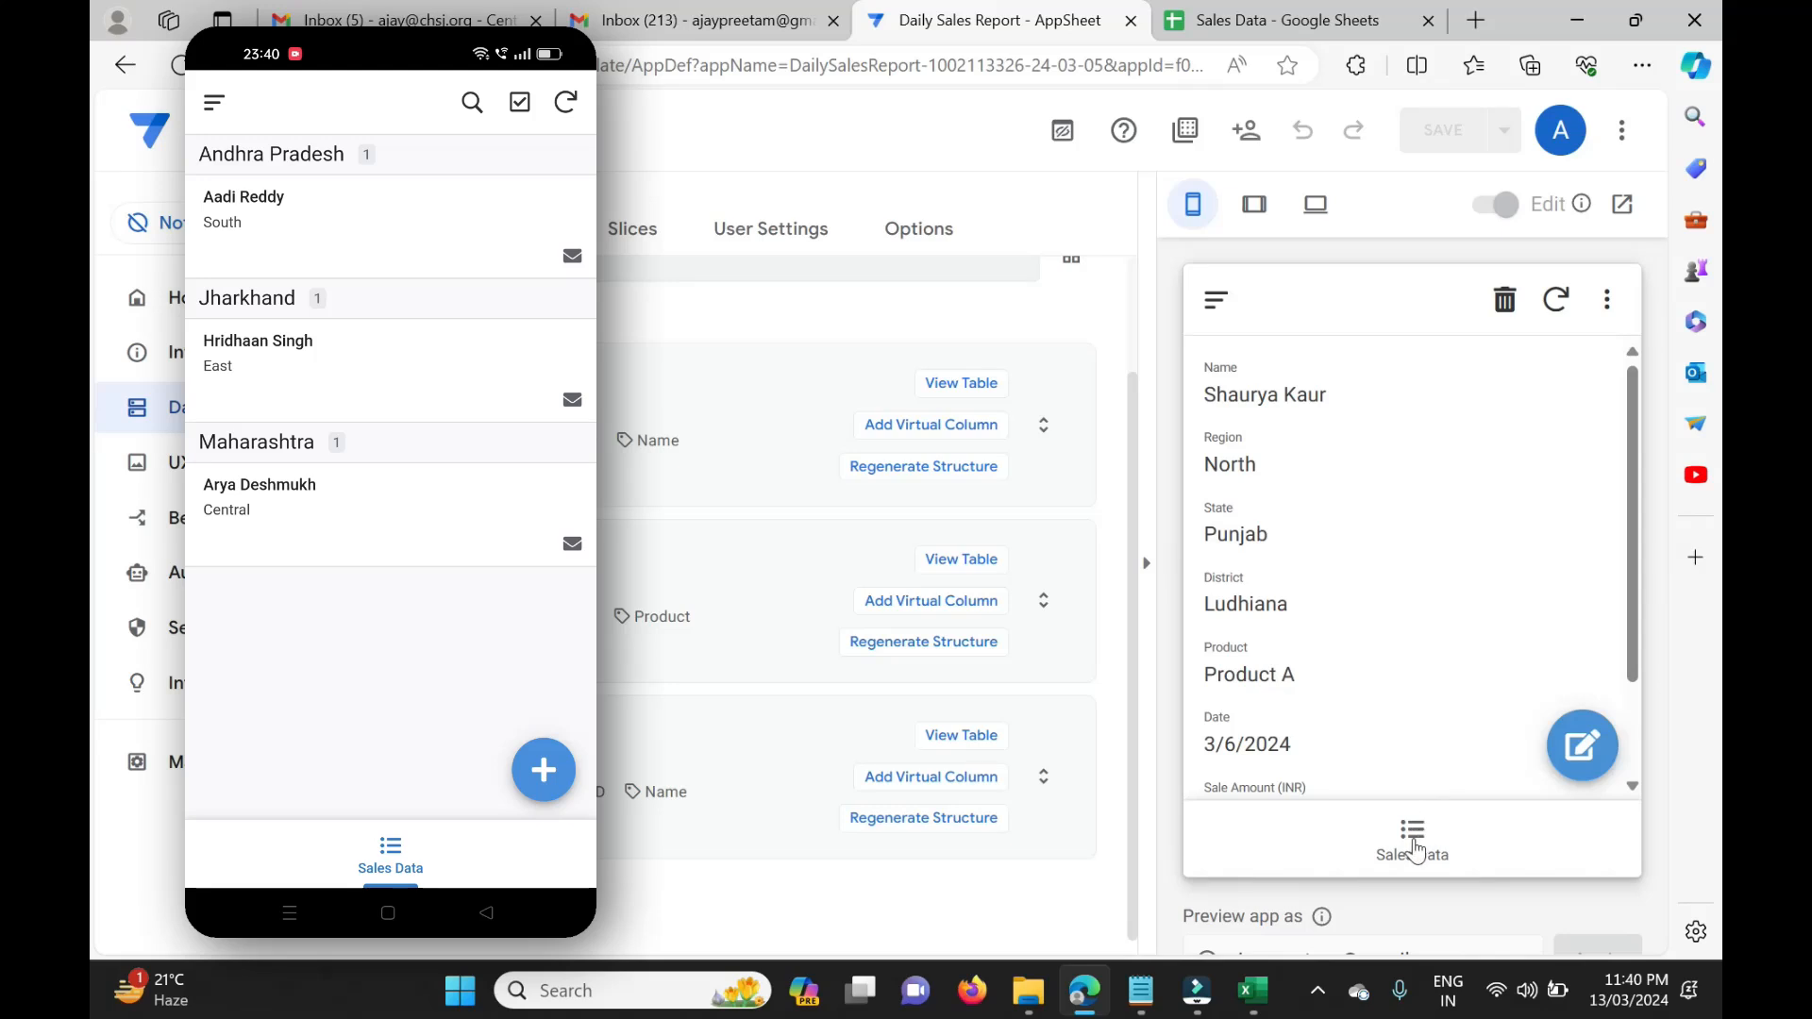
pyautogui.click(1415, 836)
pyautogui.click(1592, 759)
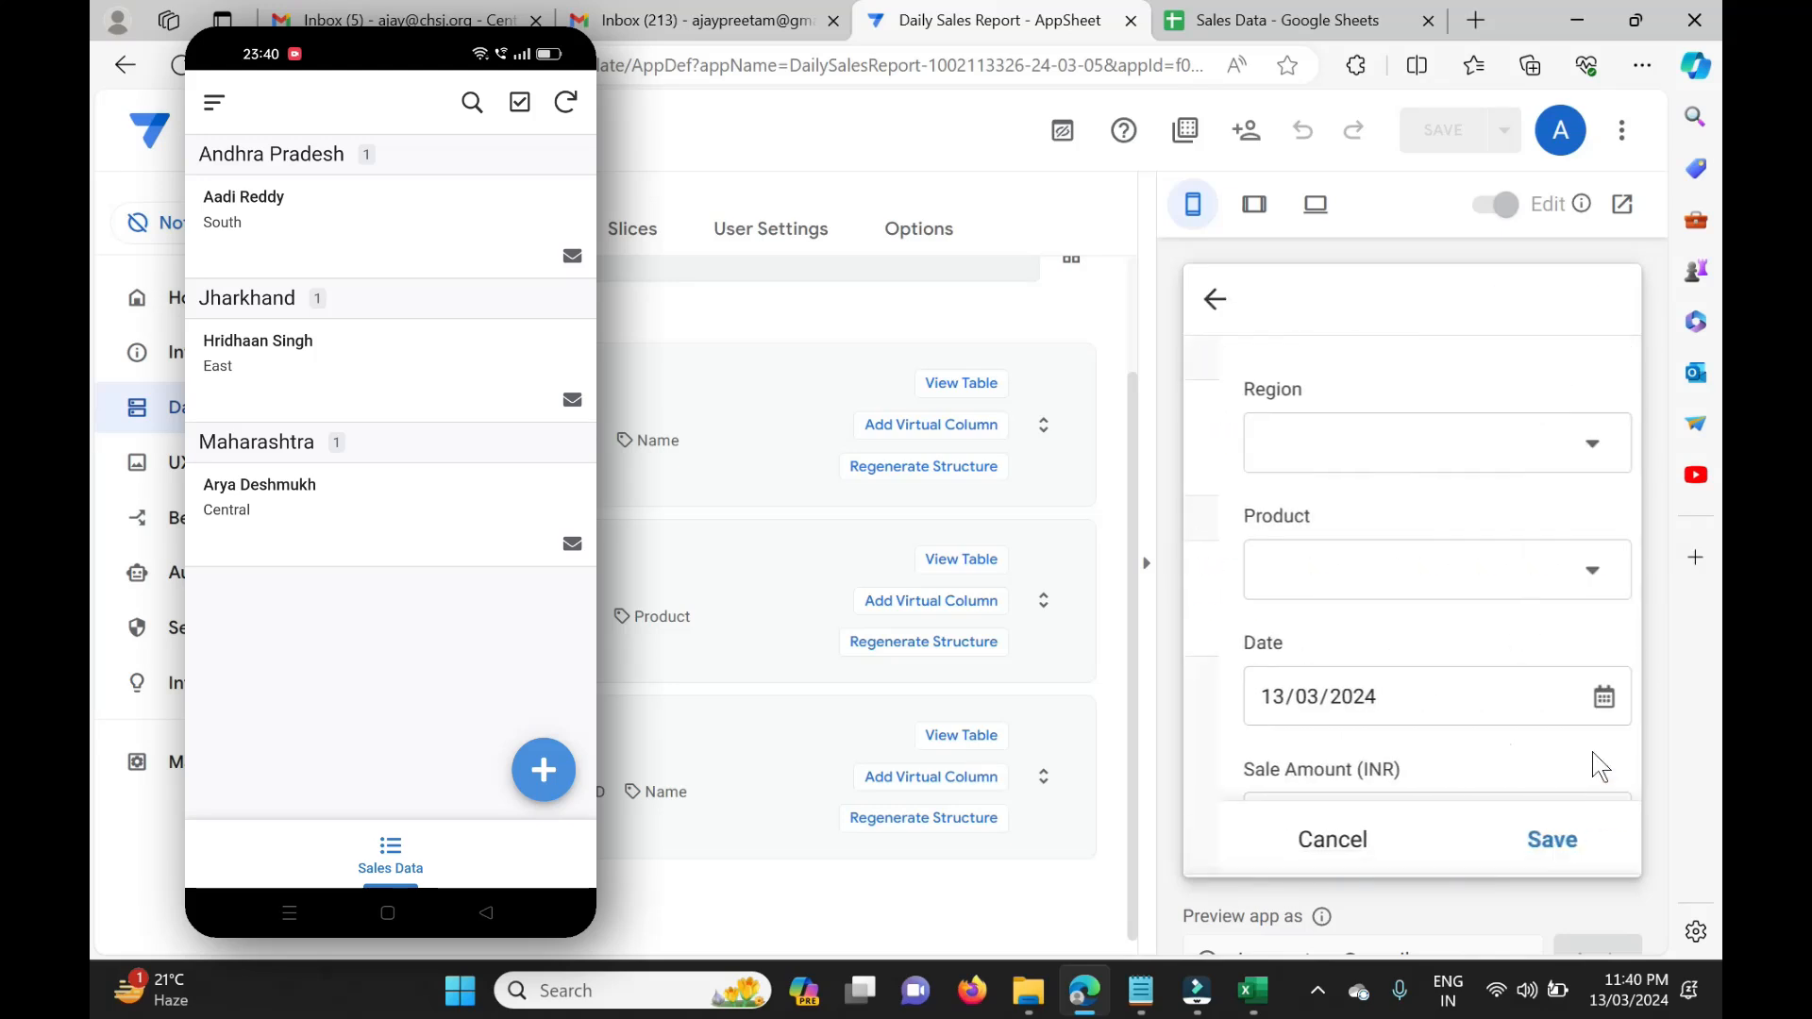
pyautogui.click(1321, 857)
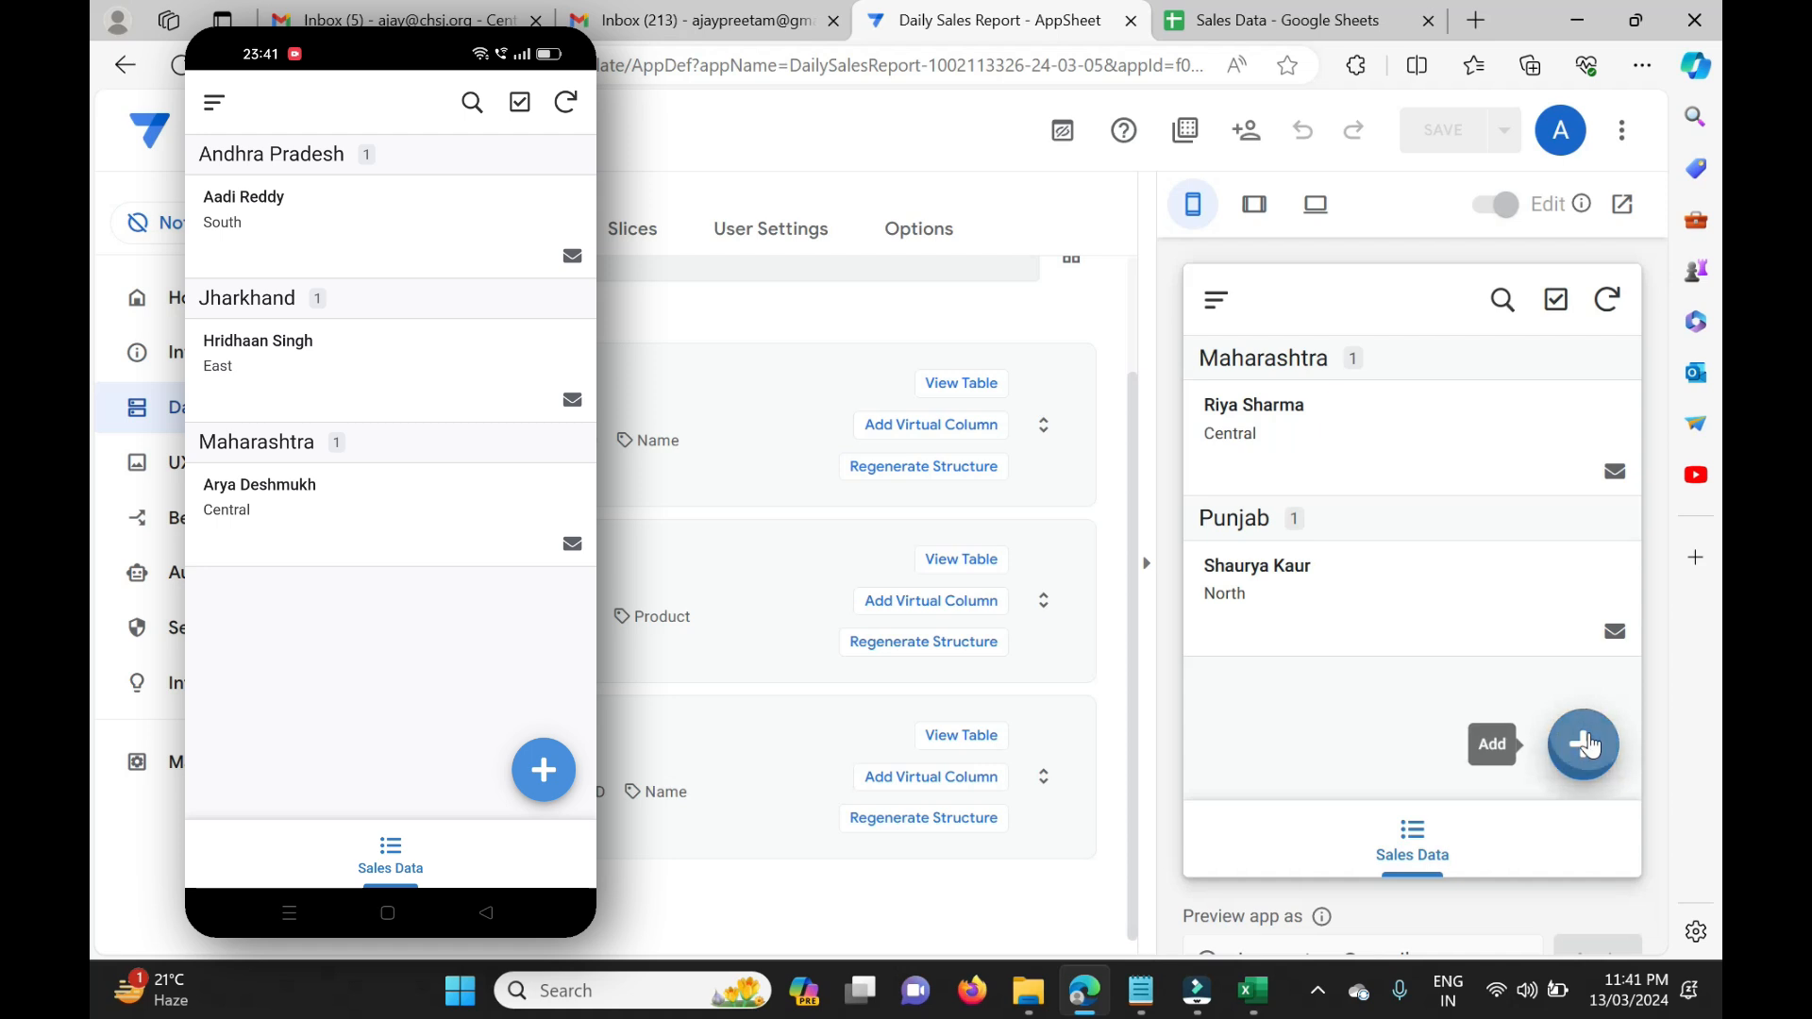
# Step: Add a new sales record in the app preview with region Northeast, state Nagaland and district Dimapur
pyautogui.click(1583, 745)
pyautogui.click(1465, 454)
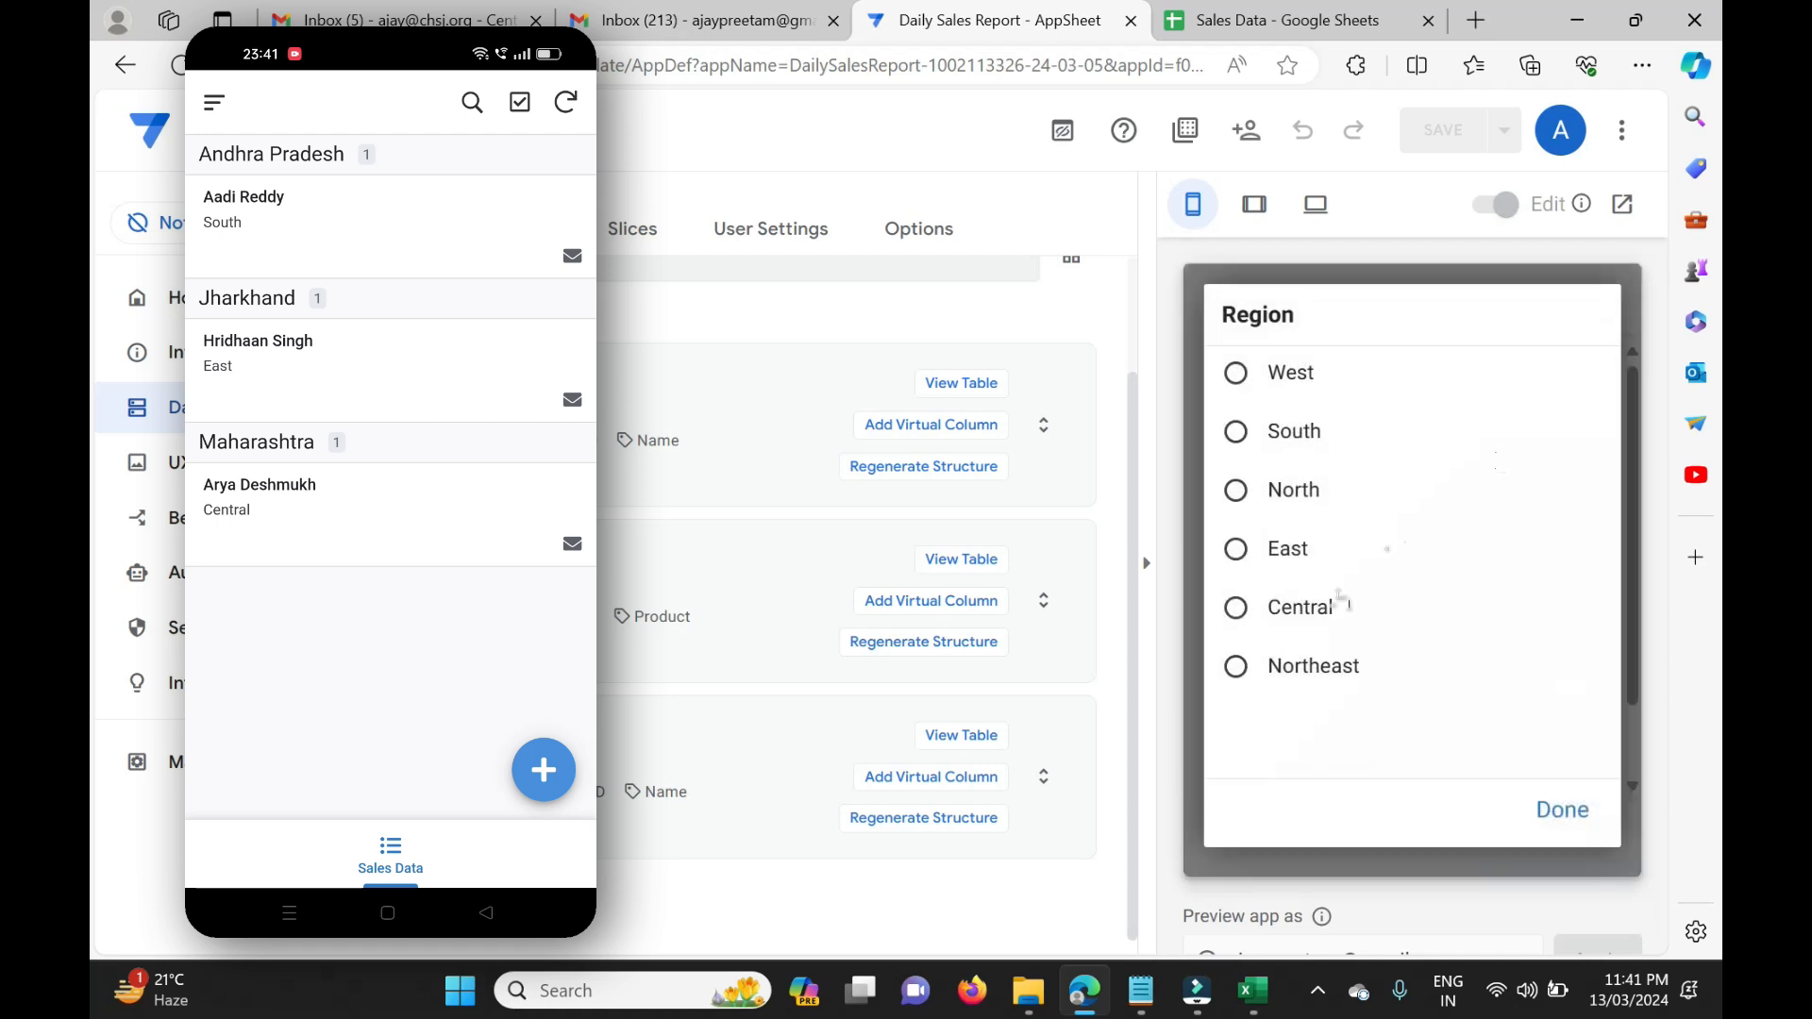
pyautogui.click(1344, 668)
pyautogui.click(1454, 583)
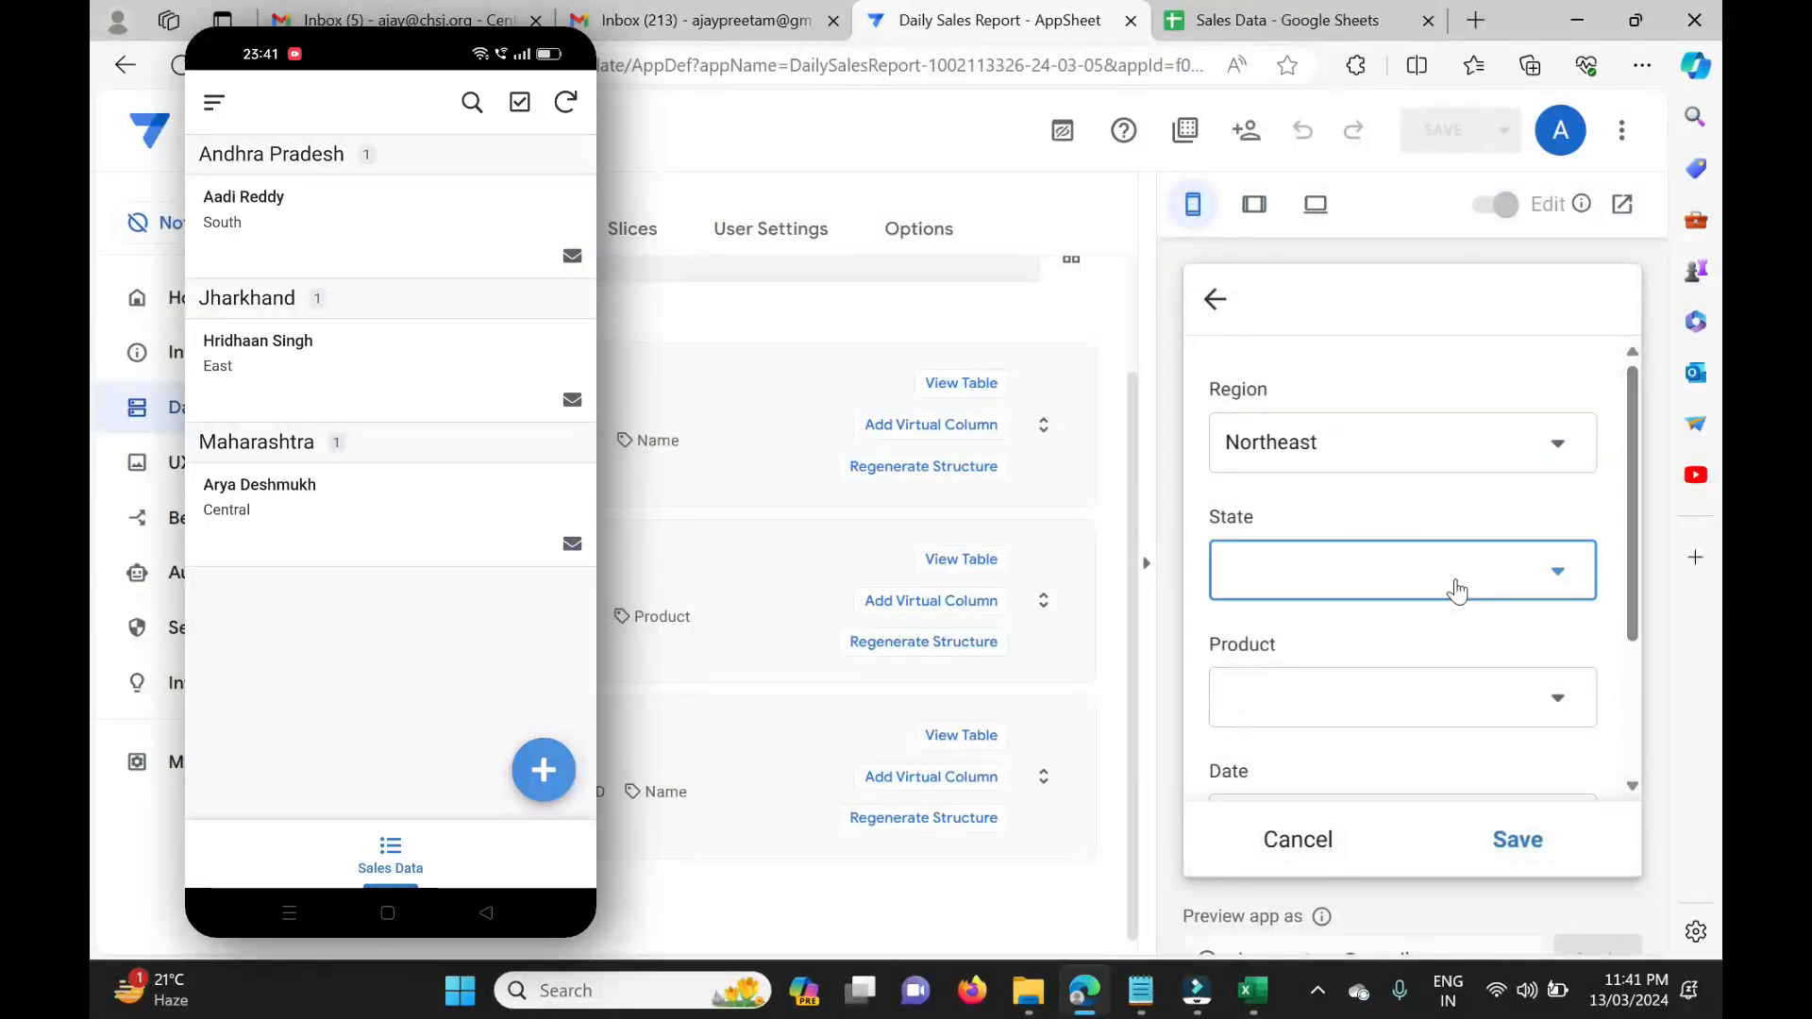
pyautogui.click(1335, 632)
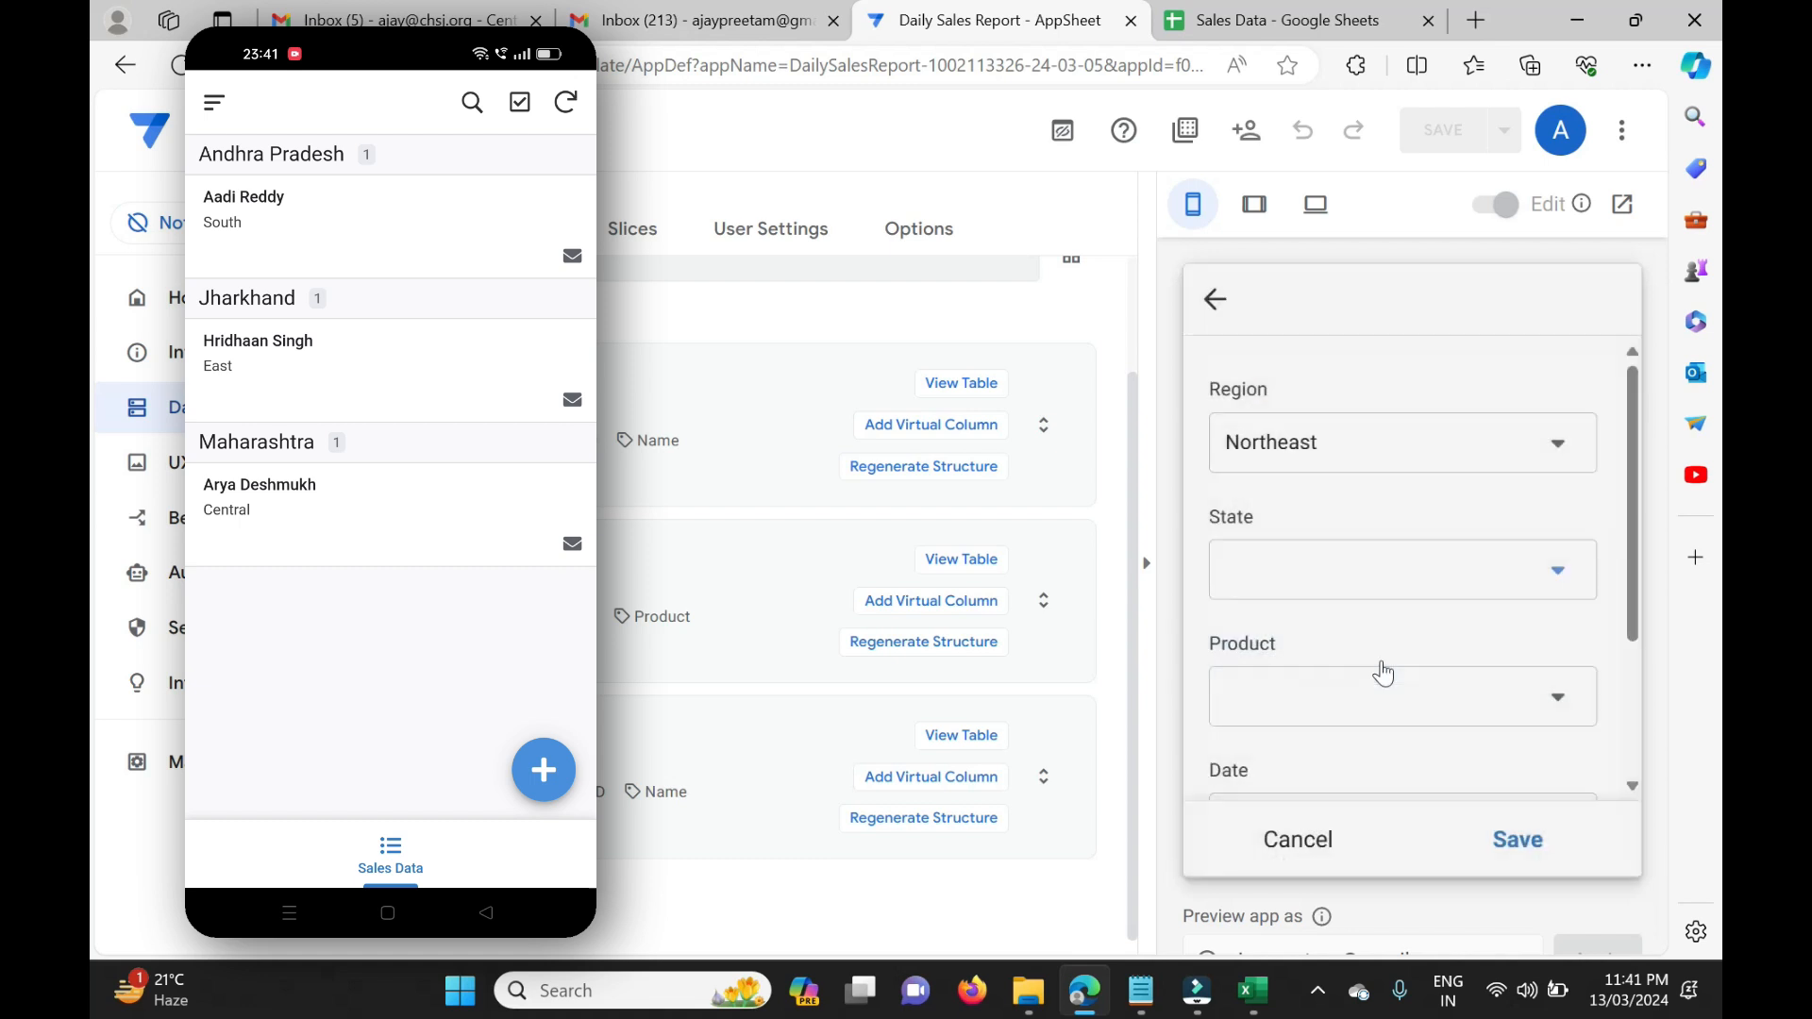
pyautogui.click(1383, 701)
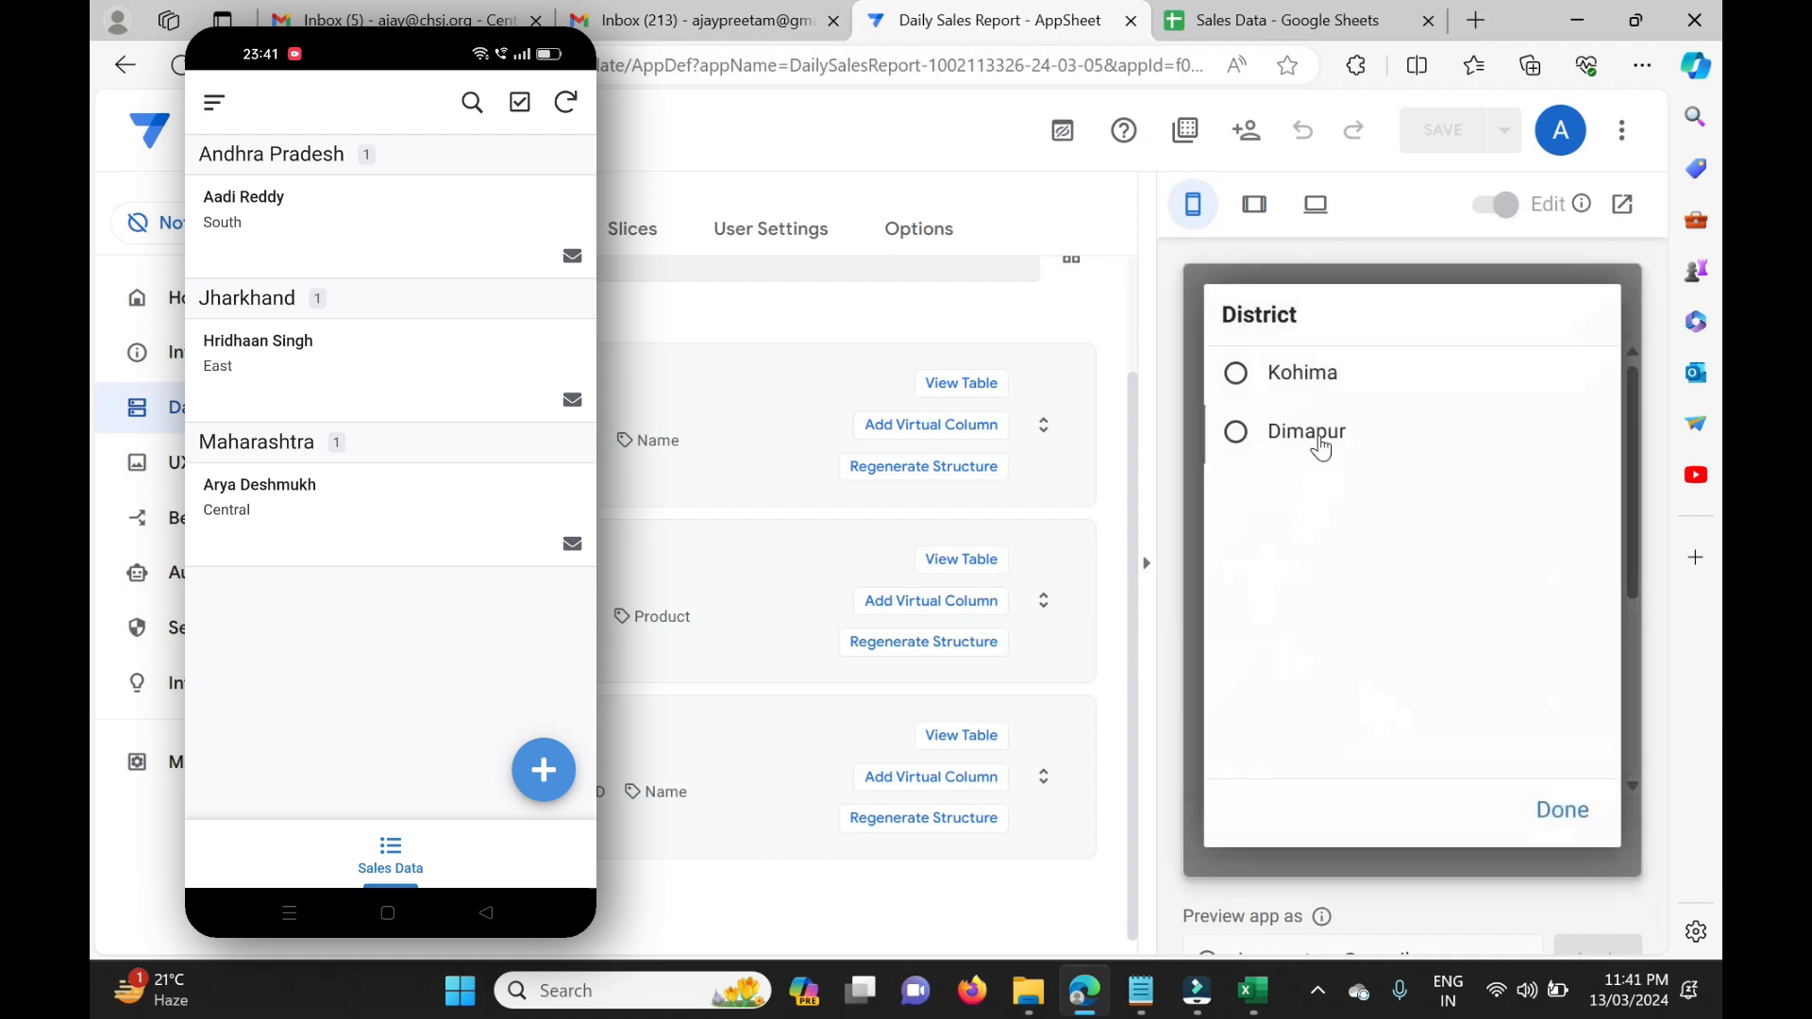
pyautogui.click(1322, 434)
pyautogui.scroll(-3, 1387, 762)
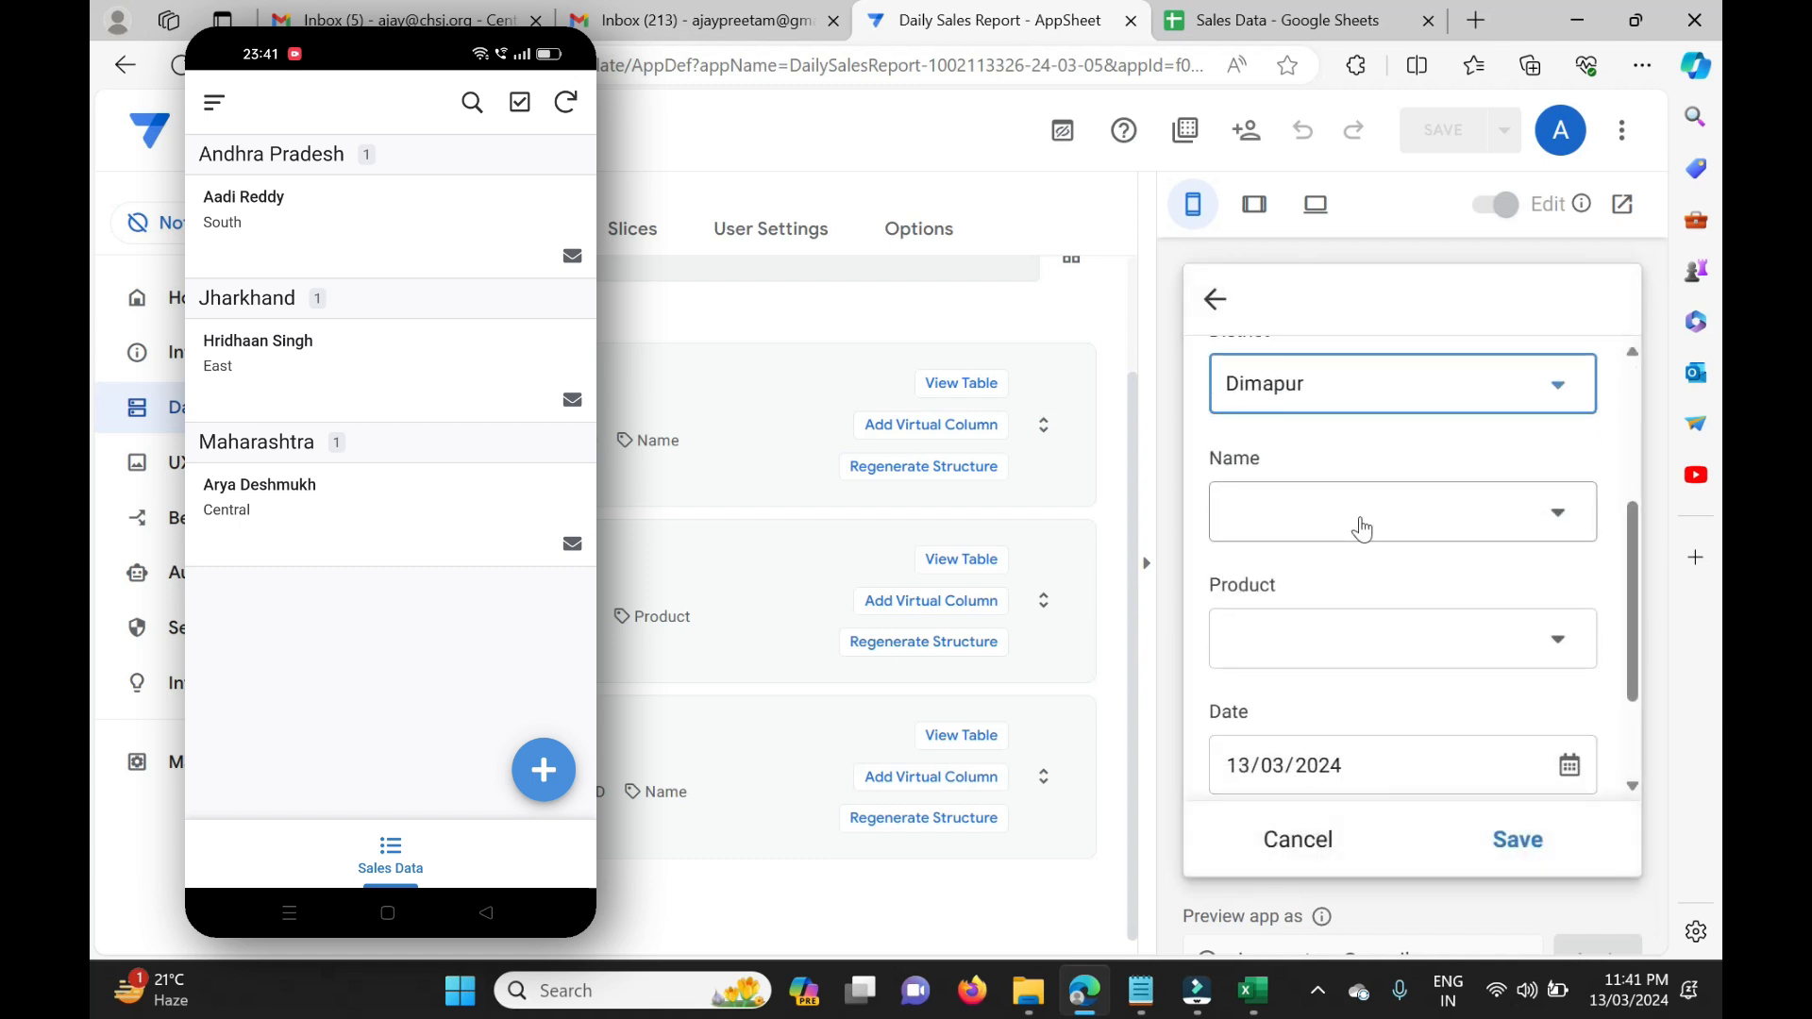
# Step: Complete the new record with the salesperson's name, Product F and a sale amount of 5000, and save it
pyautogui.click(1359, 524)
pyautogui.click(1281, 382)
pyautogui.click(1375, 642)
pyautogui.click(1308, 726)
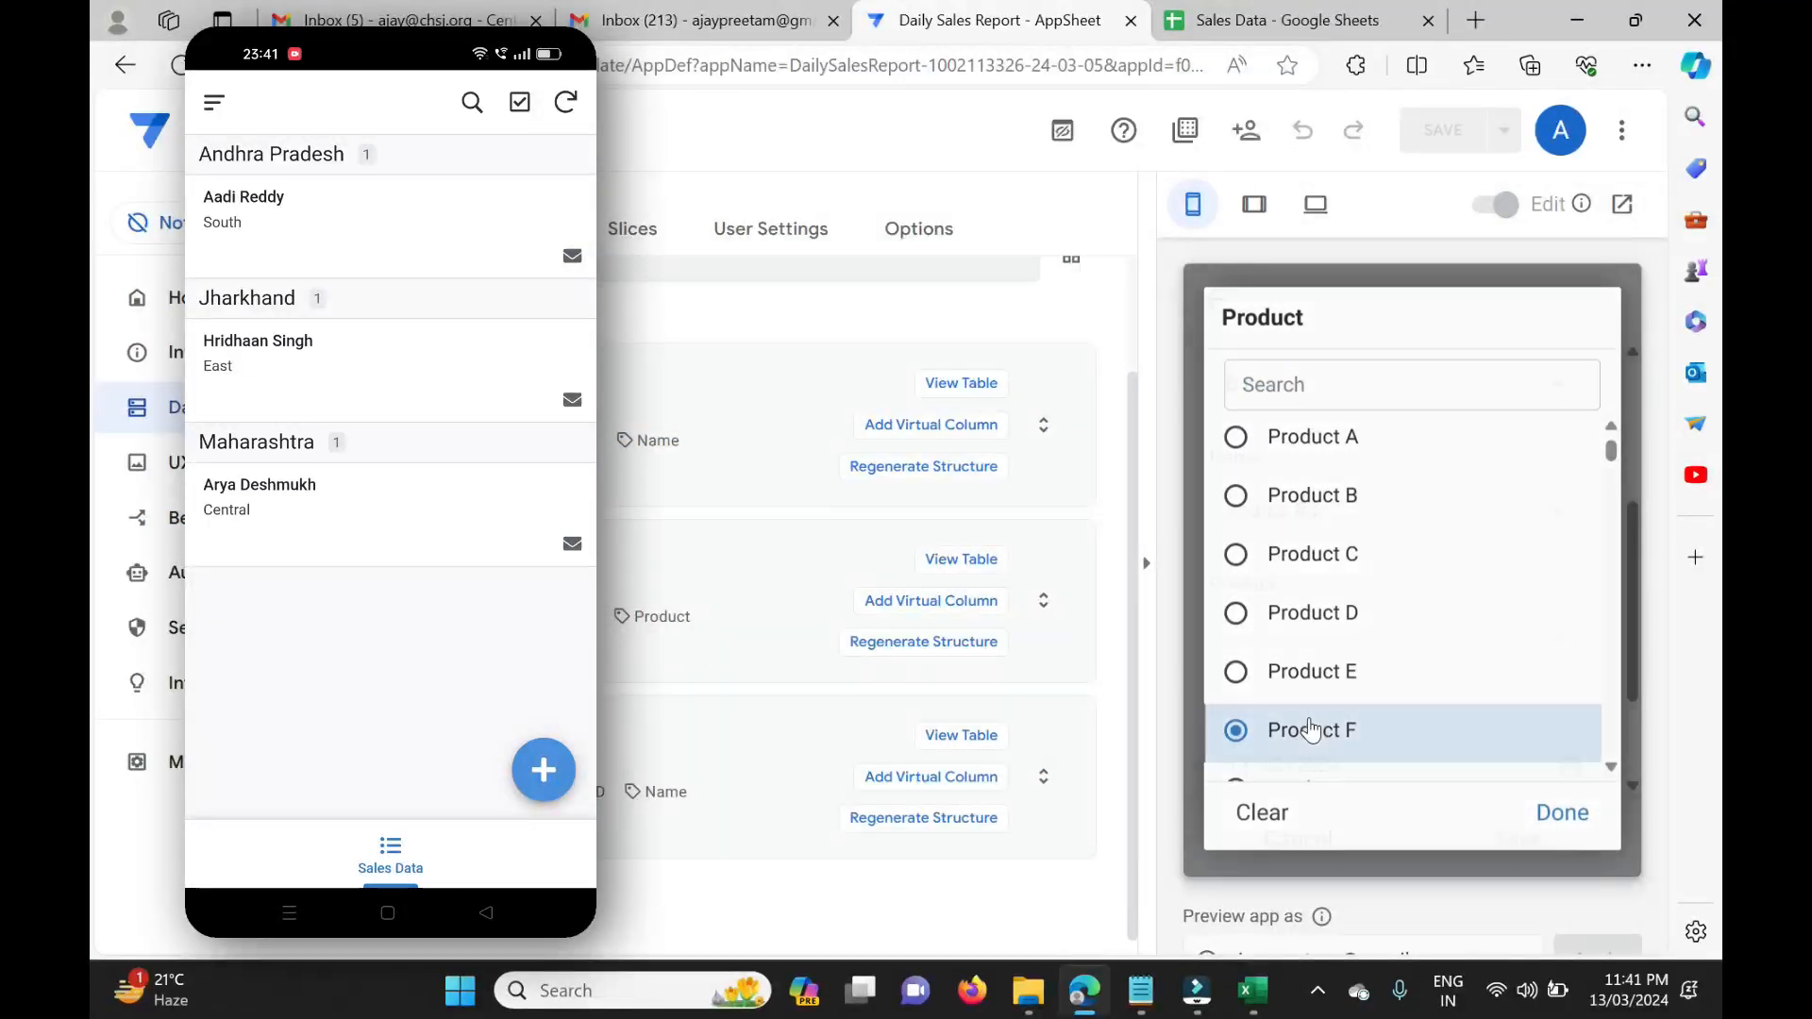
pyautogui.click(1312, 727)
pyautogui.write('5000')
pyautogui.click(1523, 846)
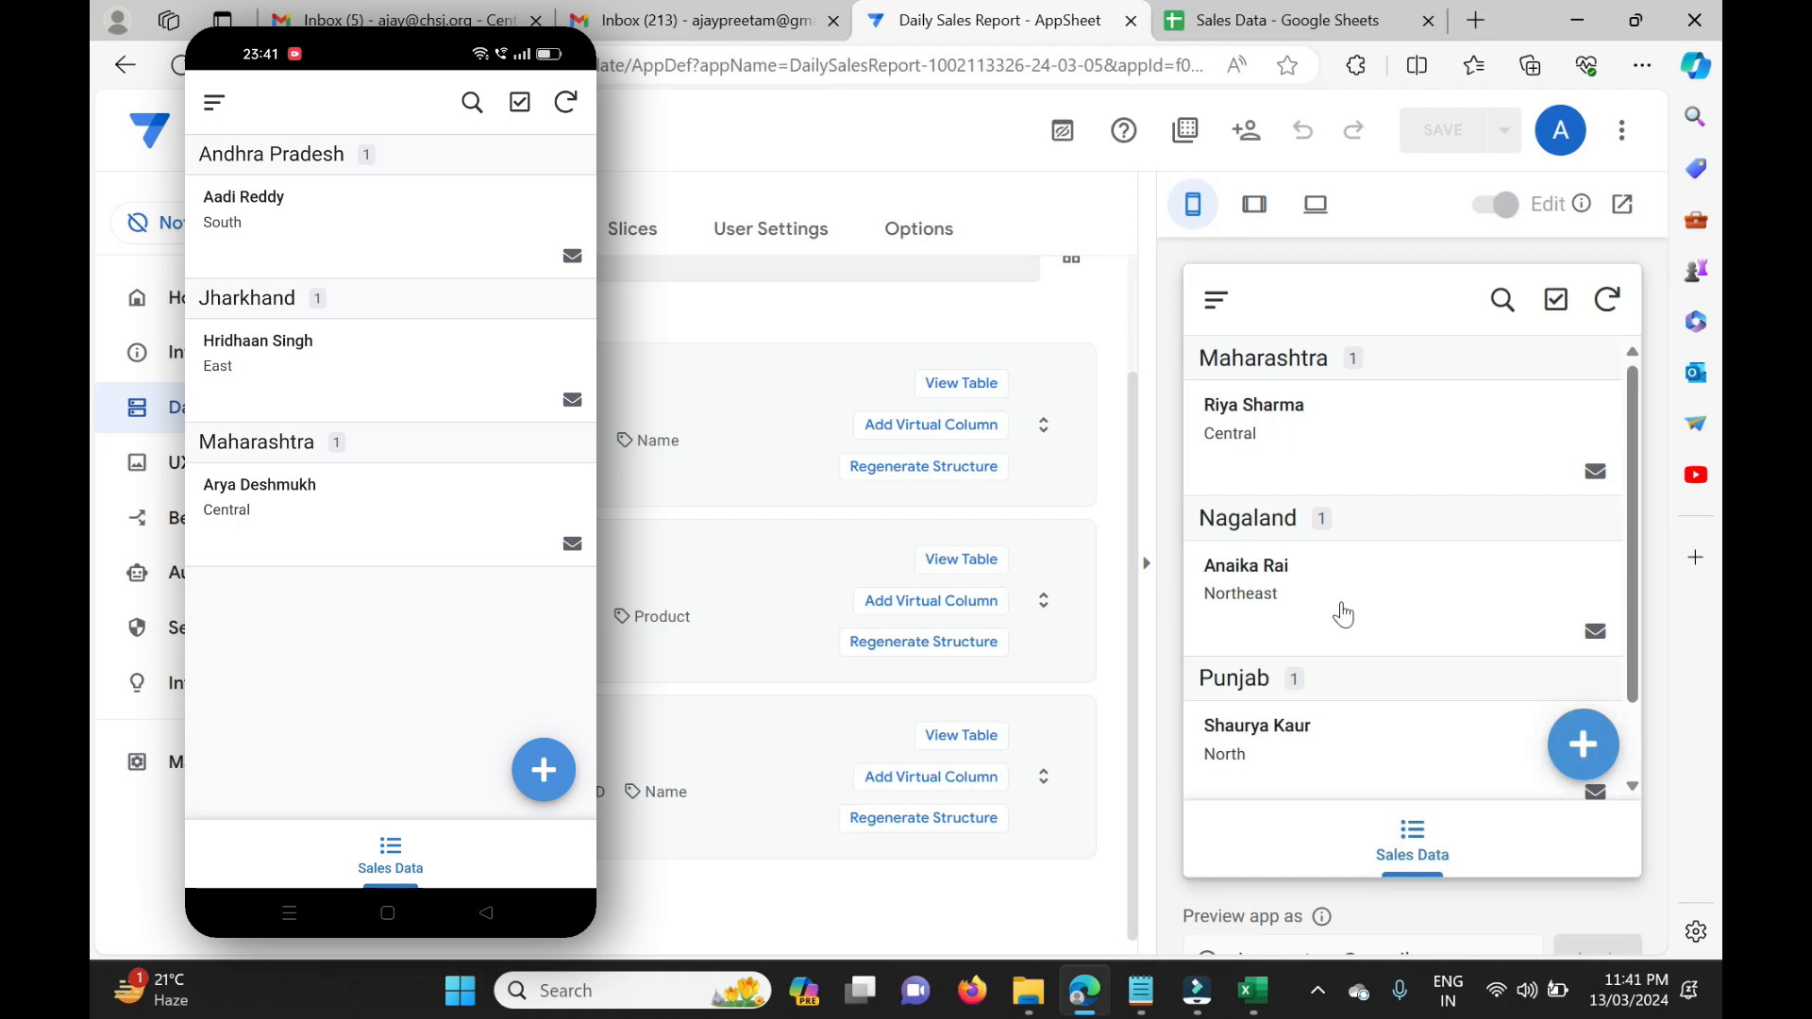
# Step: Switch to the Excel workbook, refresh all data connections, and select the sales records in the Table 0 sheet to review them
pyautogui.moveTo(1253, 1012)
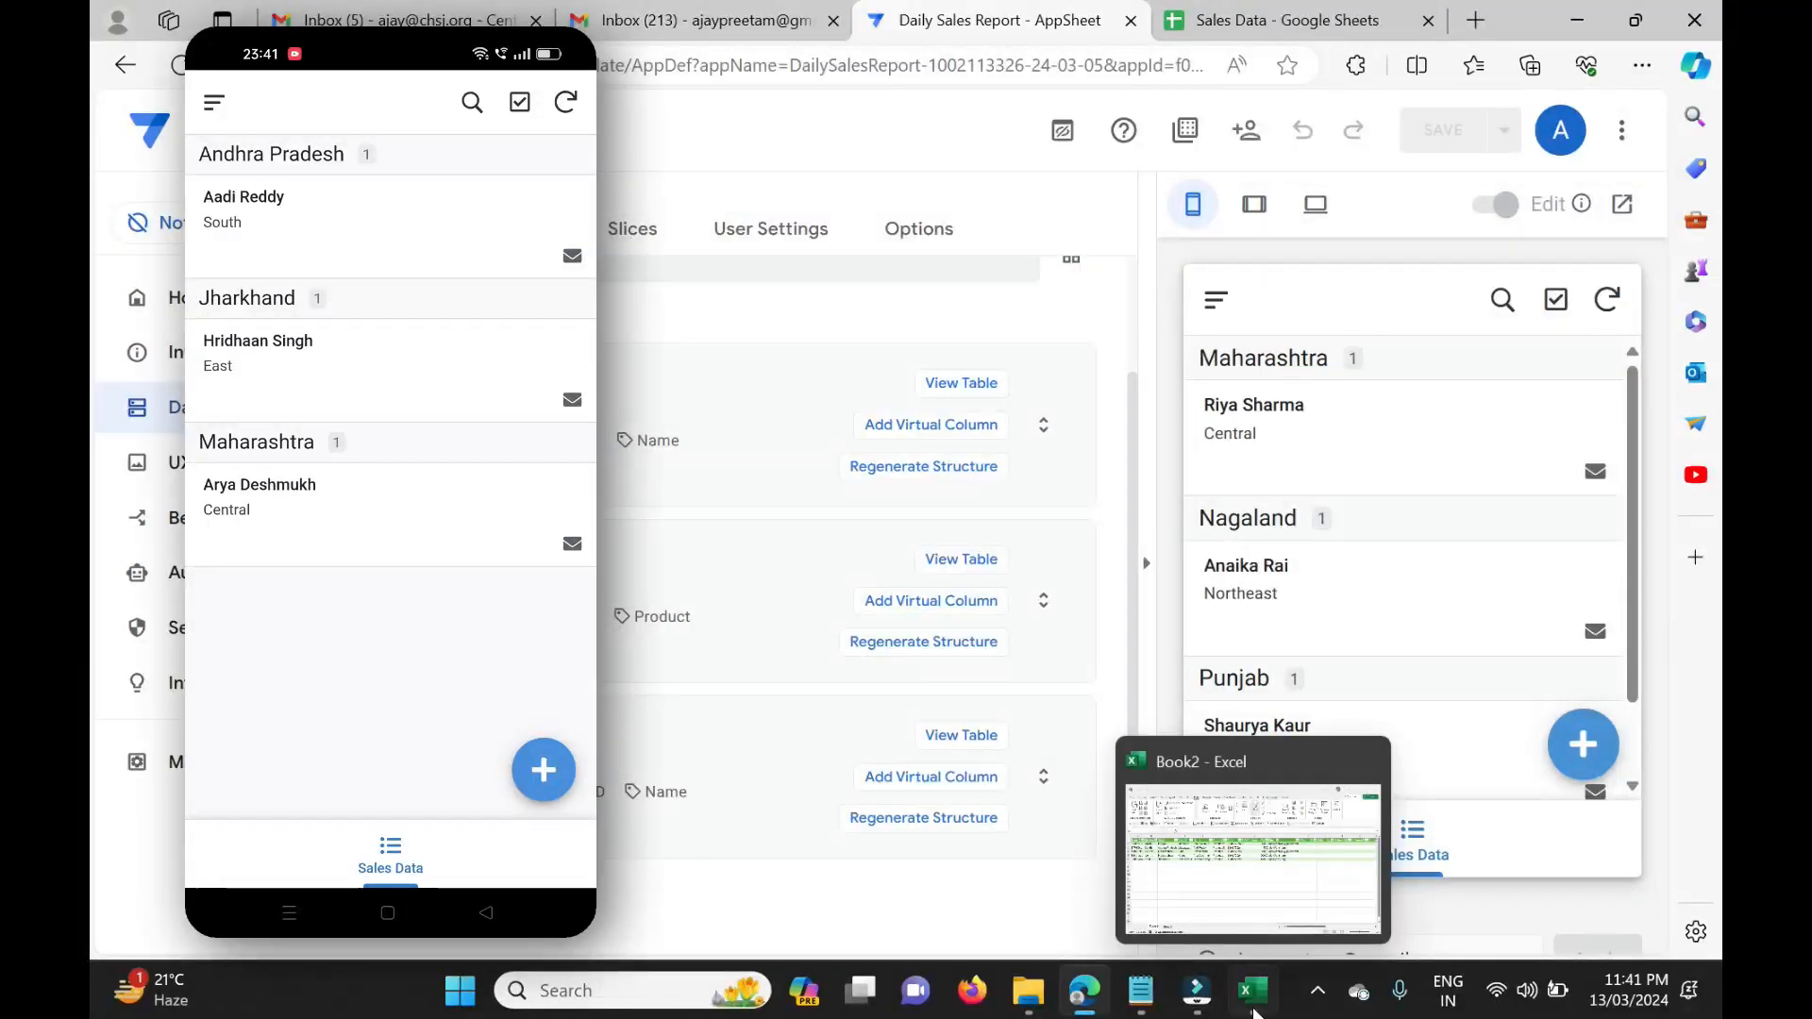
pyautogui.click(1253, 1013)
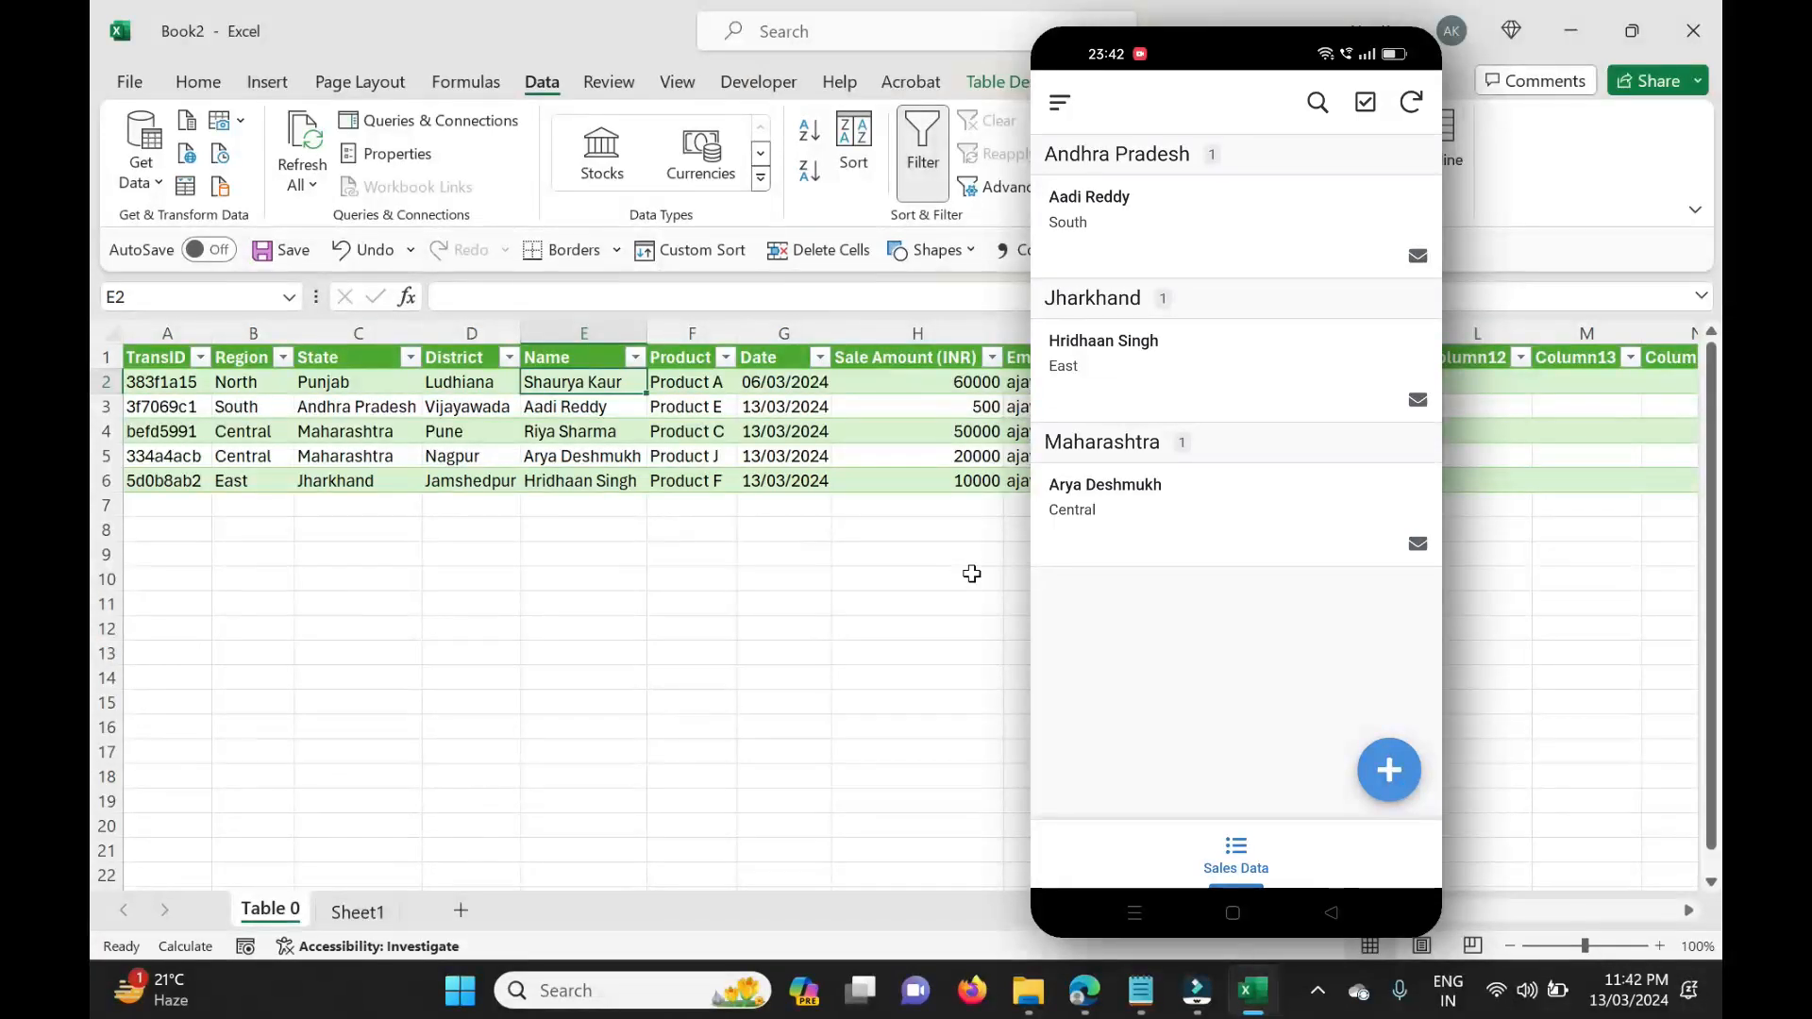
pyautogui.click(301, 144)
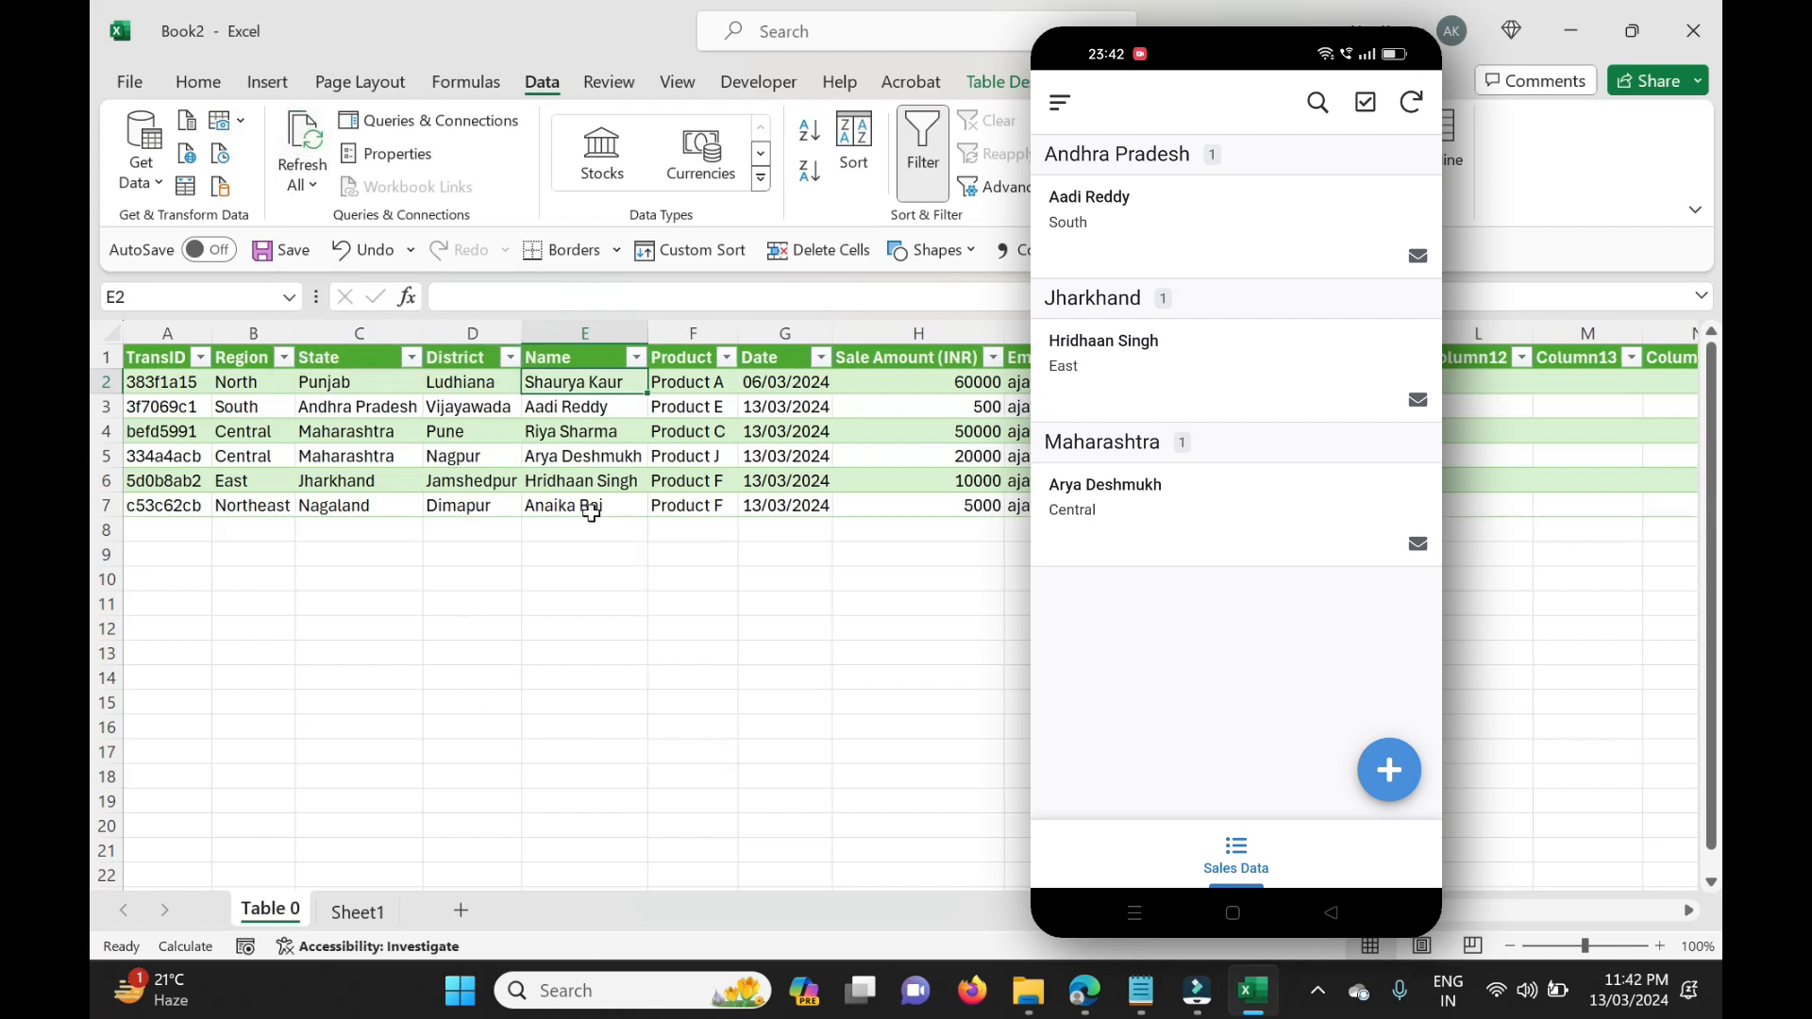
pyautogui.click(591, 506)
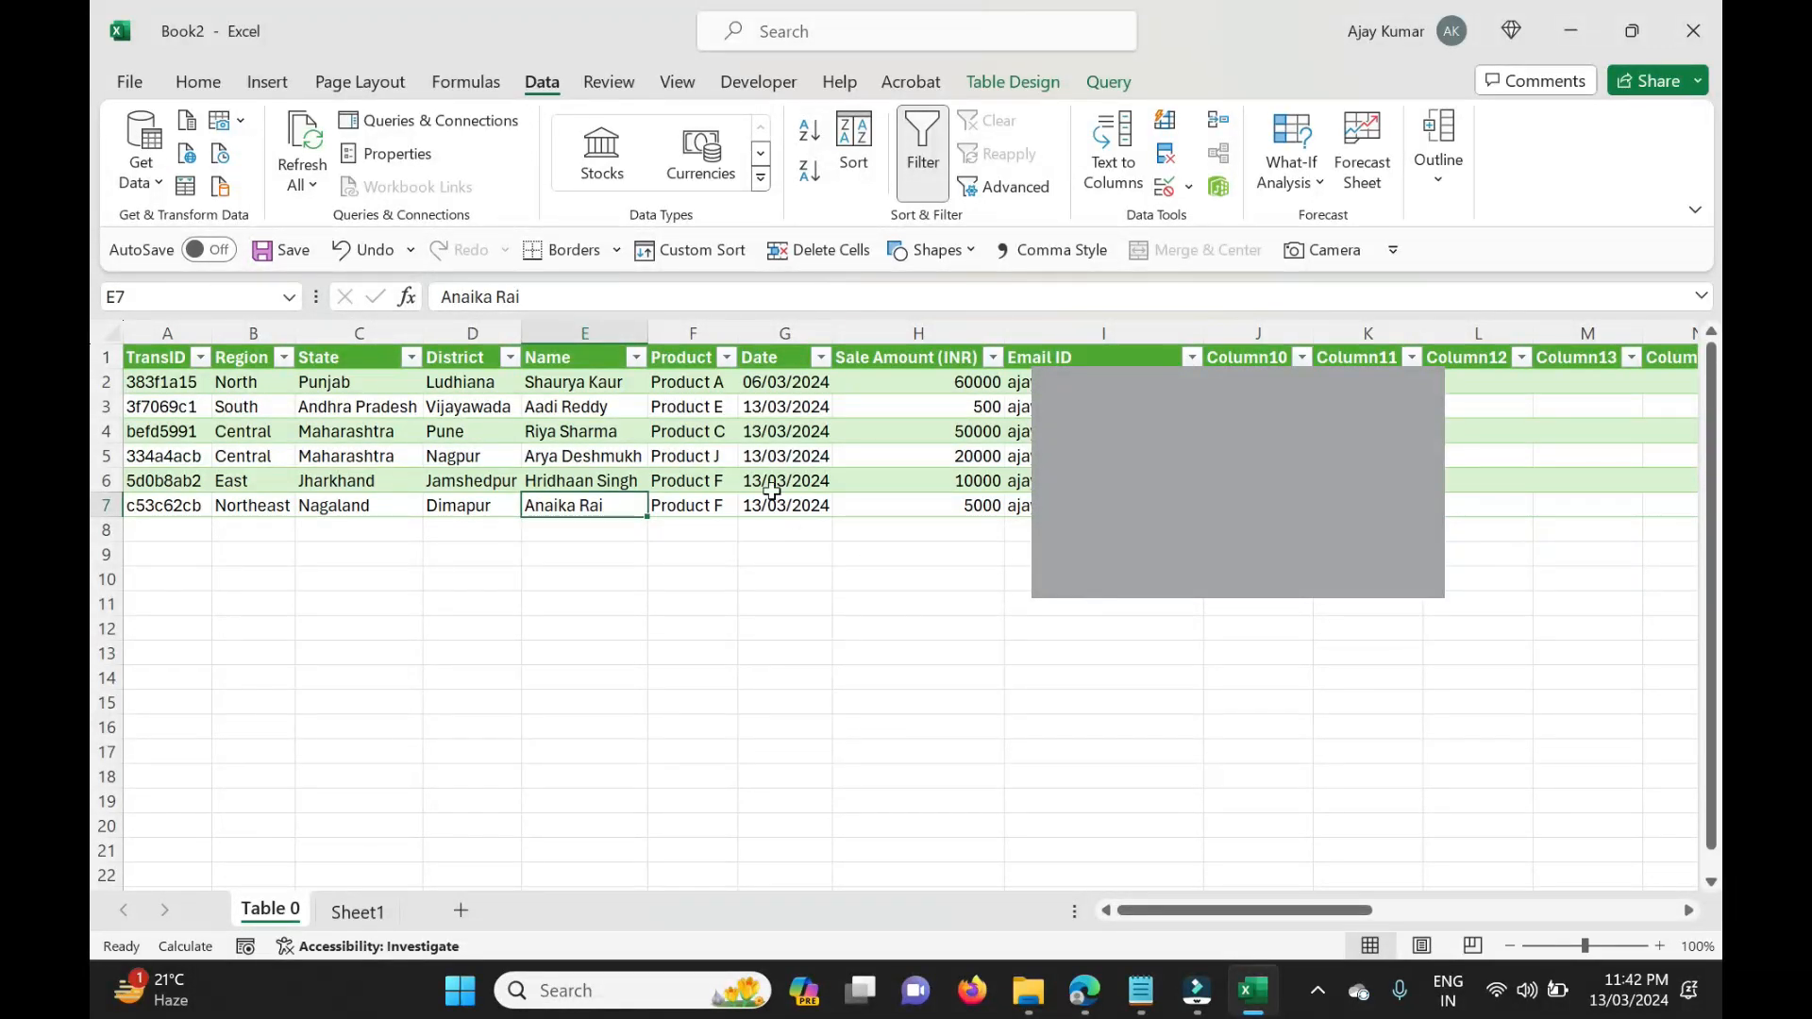
pyautogui.moveTo(166, 382); pyautogui.dragTo(1085, 529)
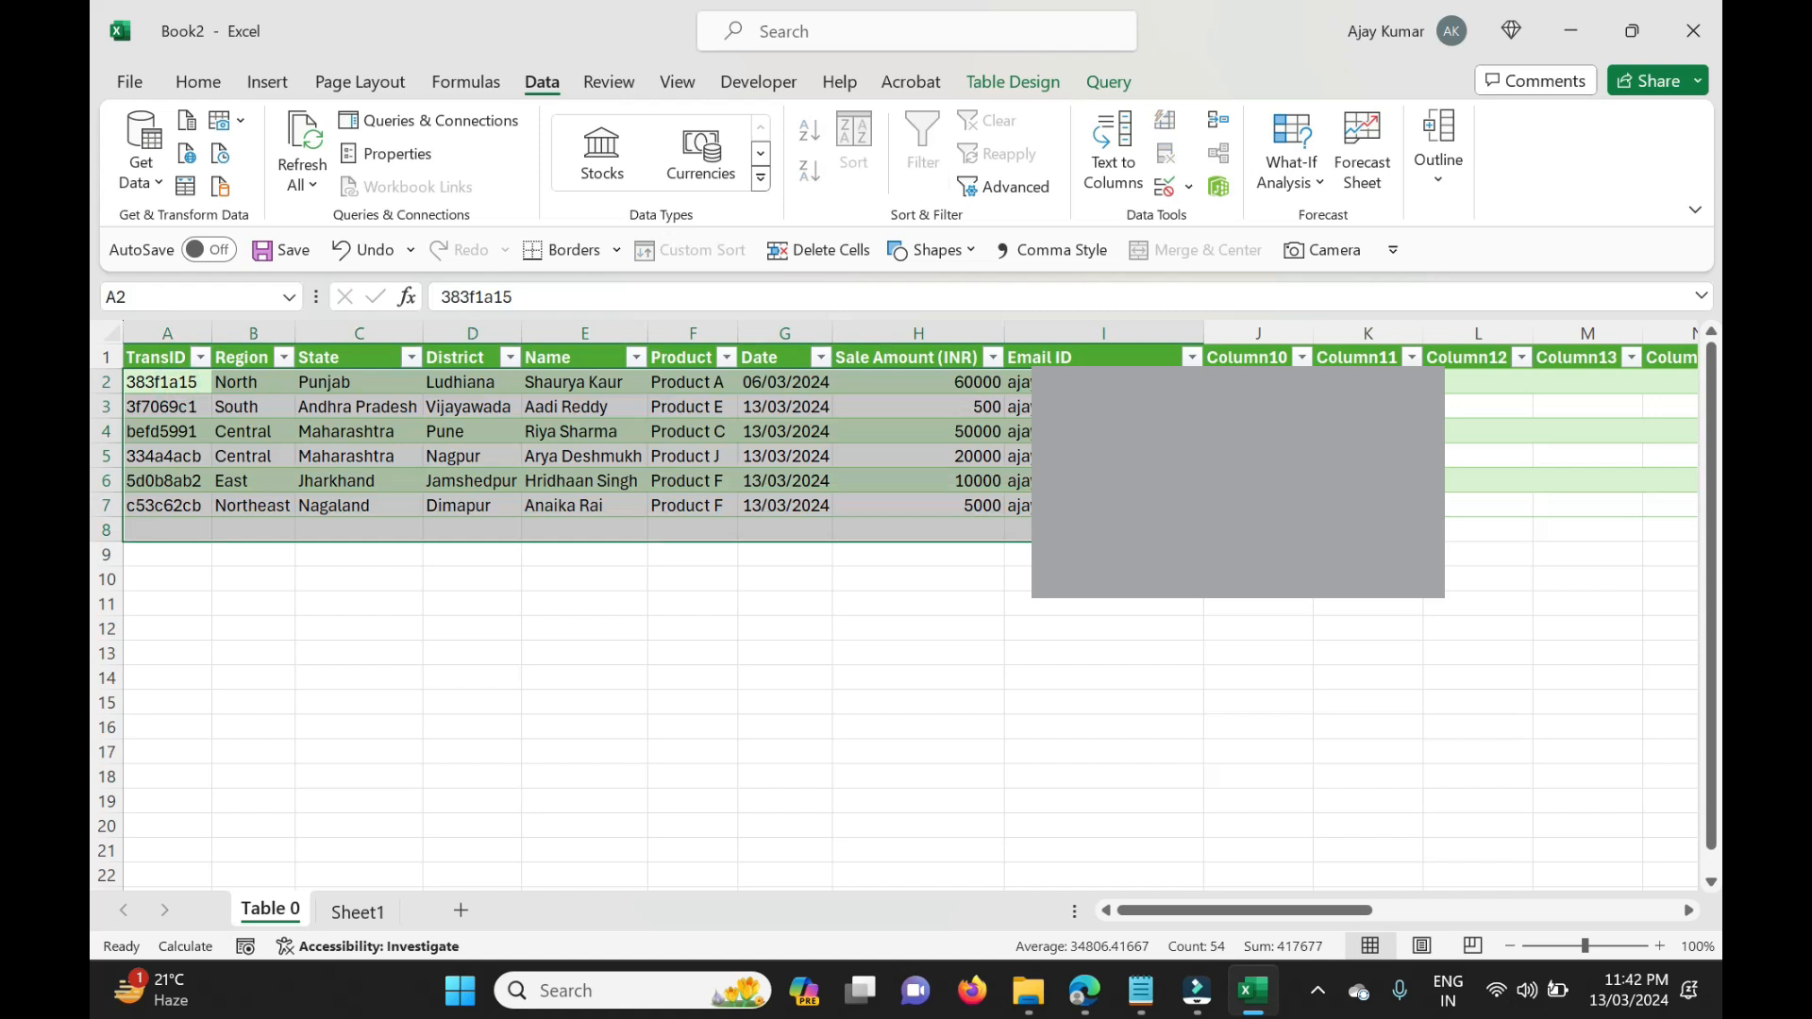